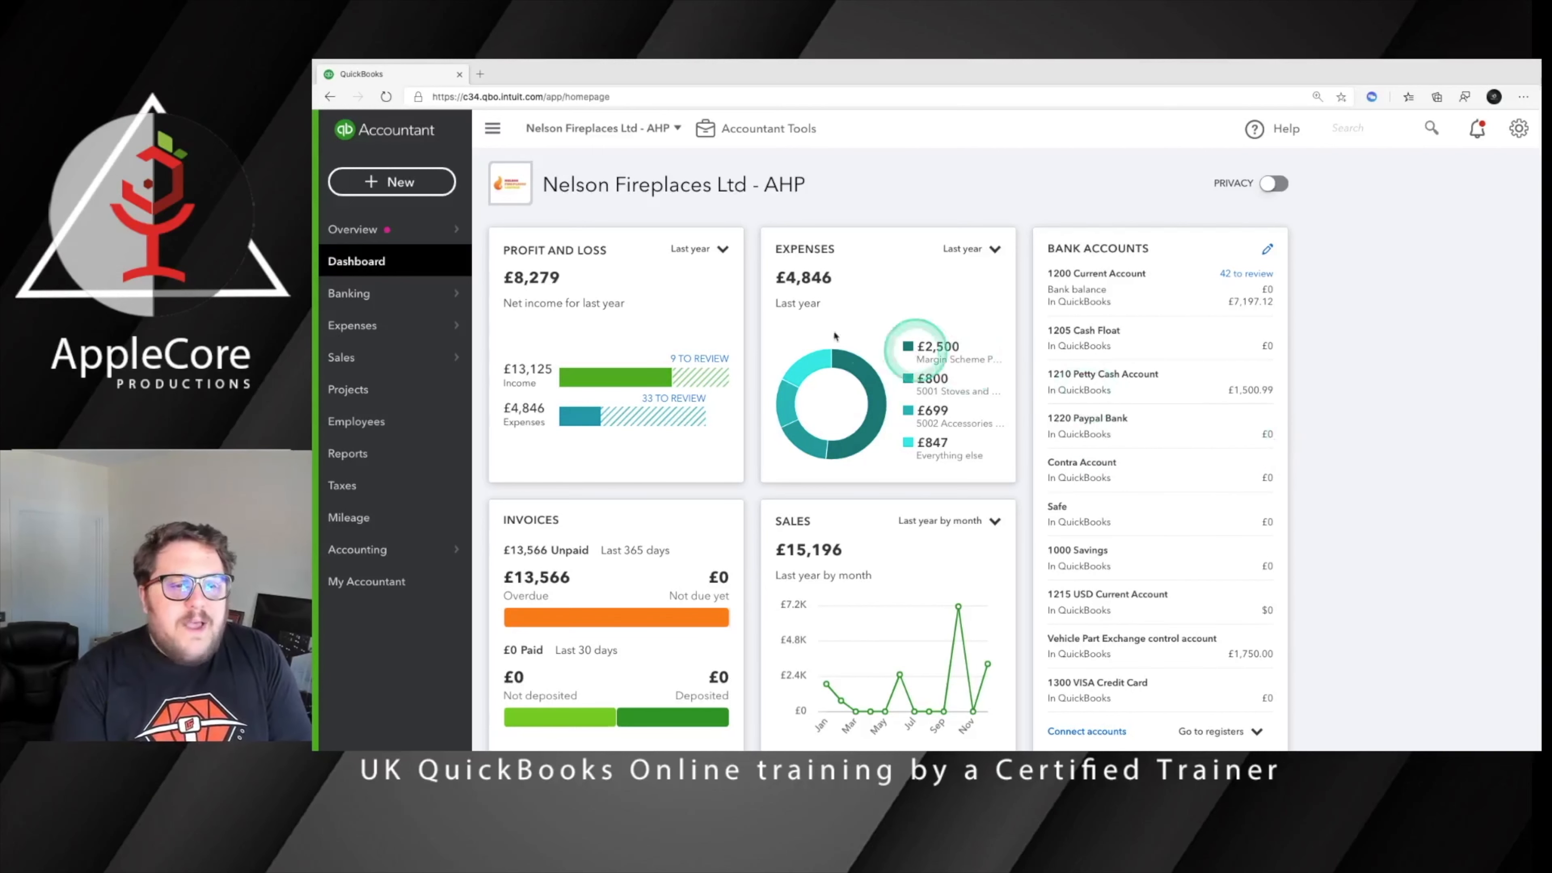
Open the banking page and examine the transactions awaiting review for the 1200 Current Account
click(367, 297)
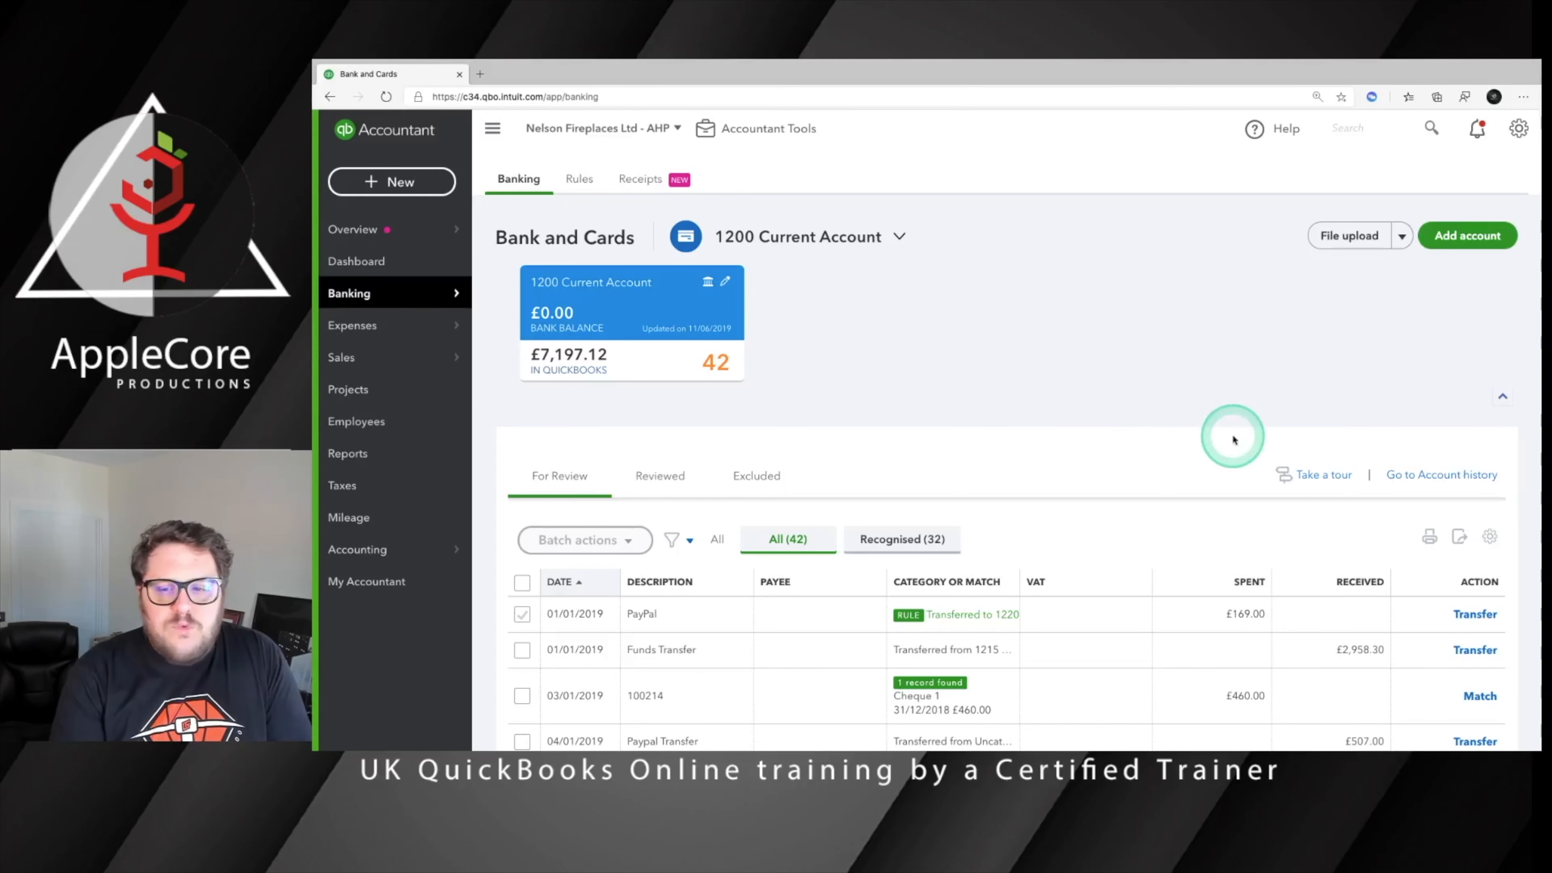
scroll(1233, 438, down, 5)
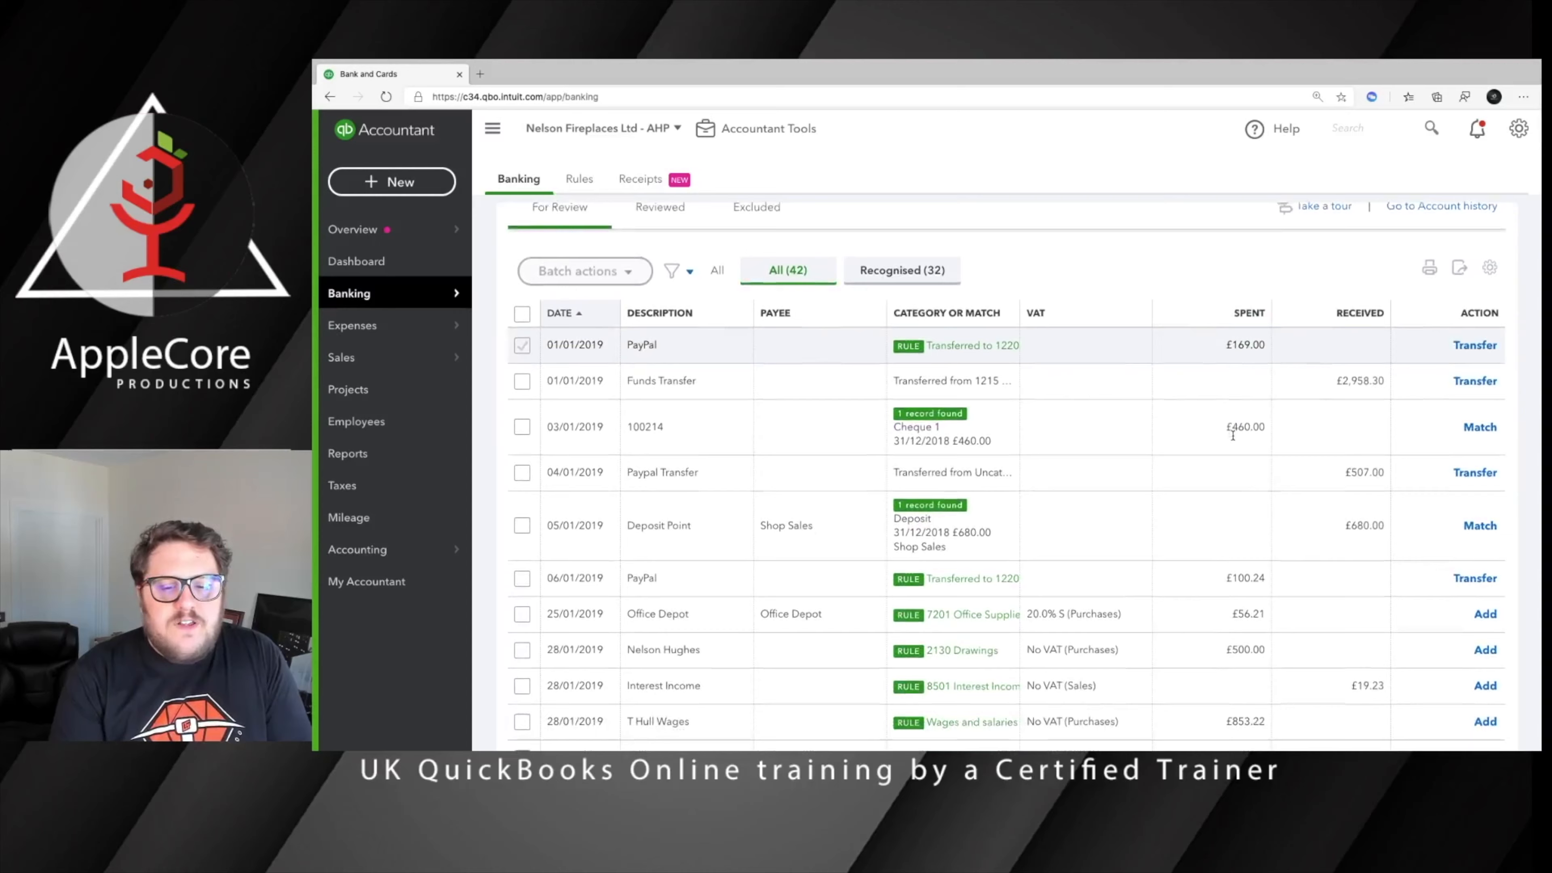
scroll(1233, 435, down, 5)
scroll(1232, 435, down, 7)
scroll(1231, 432, down, 5)
scroll(1232, 436, down, 5)
scroll(1188, 422, up, 20)
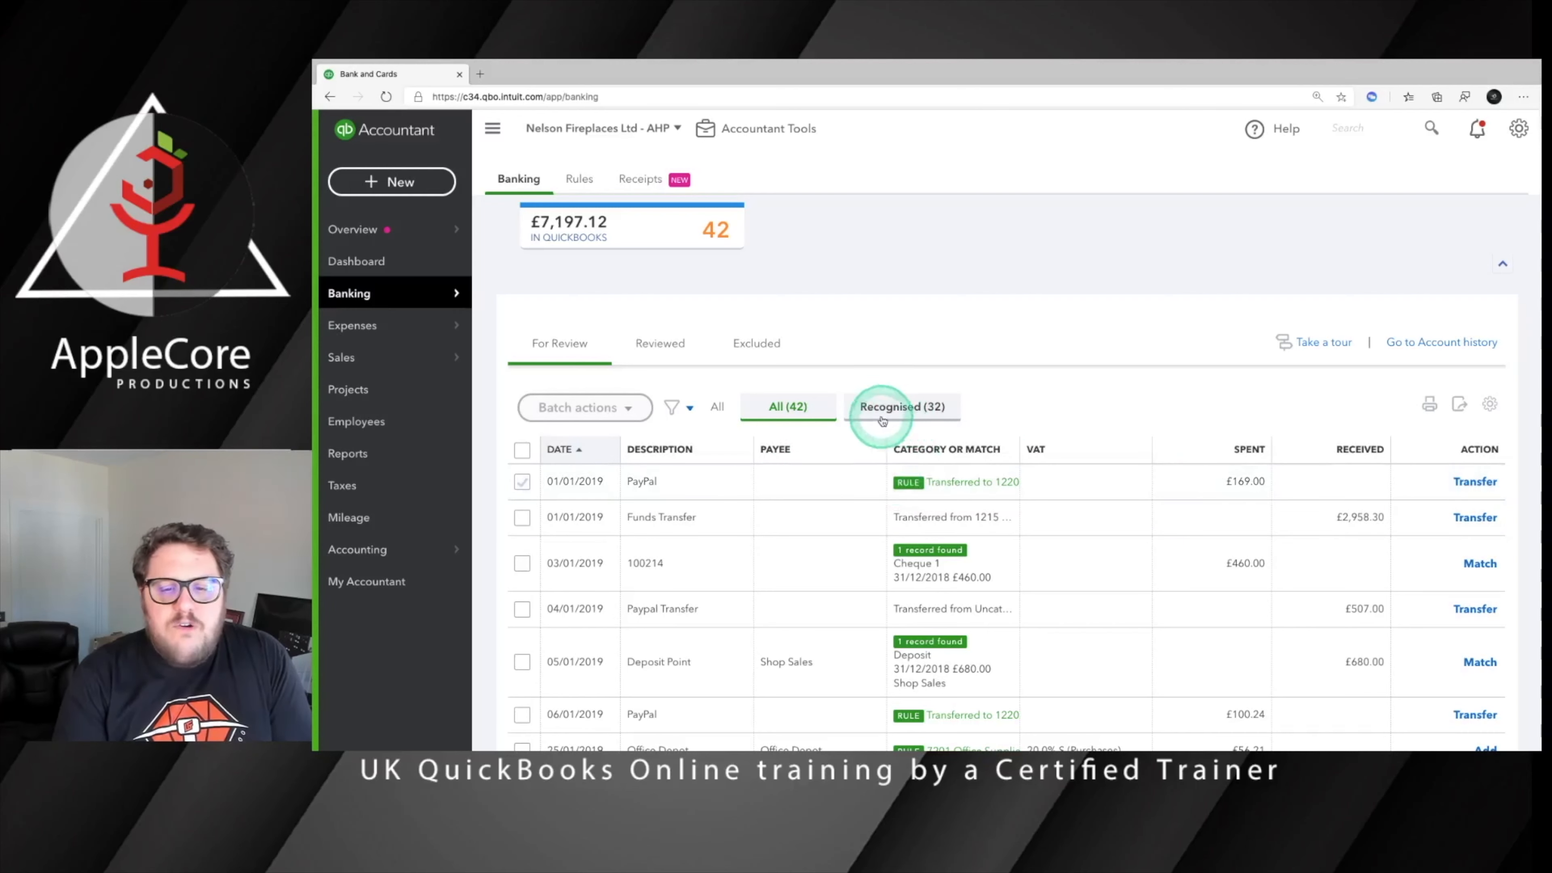
Filter the review list to recognised transactions only and look through the suggested matches and rules
click(903, 407)
scroll(1051, 528, down, 8)
scroll(1050, 528, down, 10)
scroll(1048, 521, up, 18)
scroll(1048, 521, down, 2)
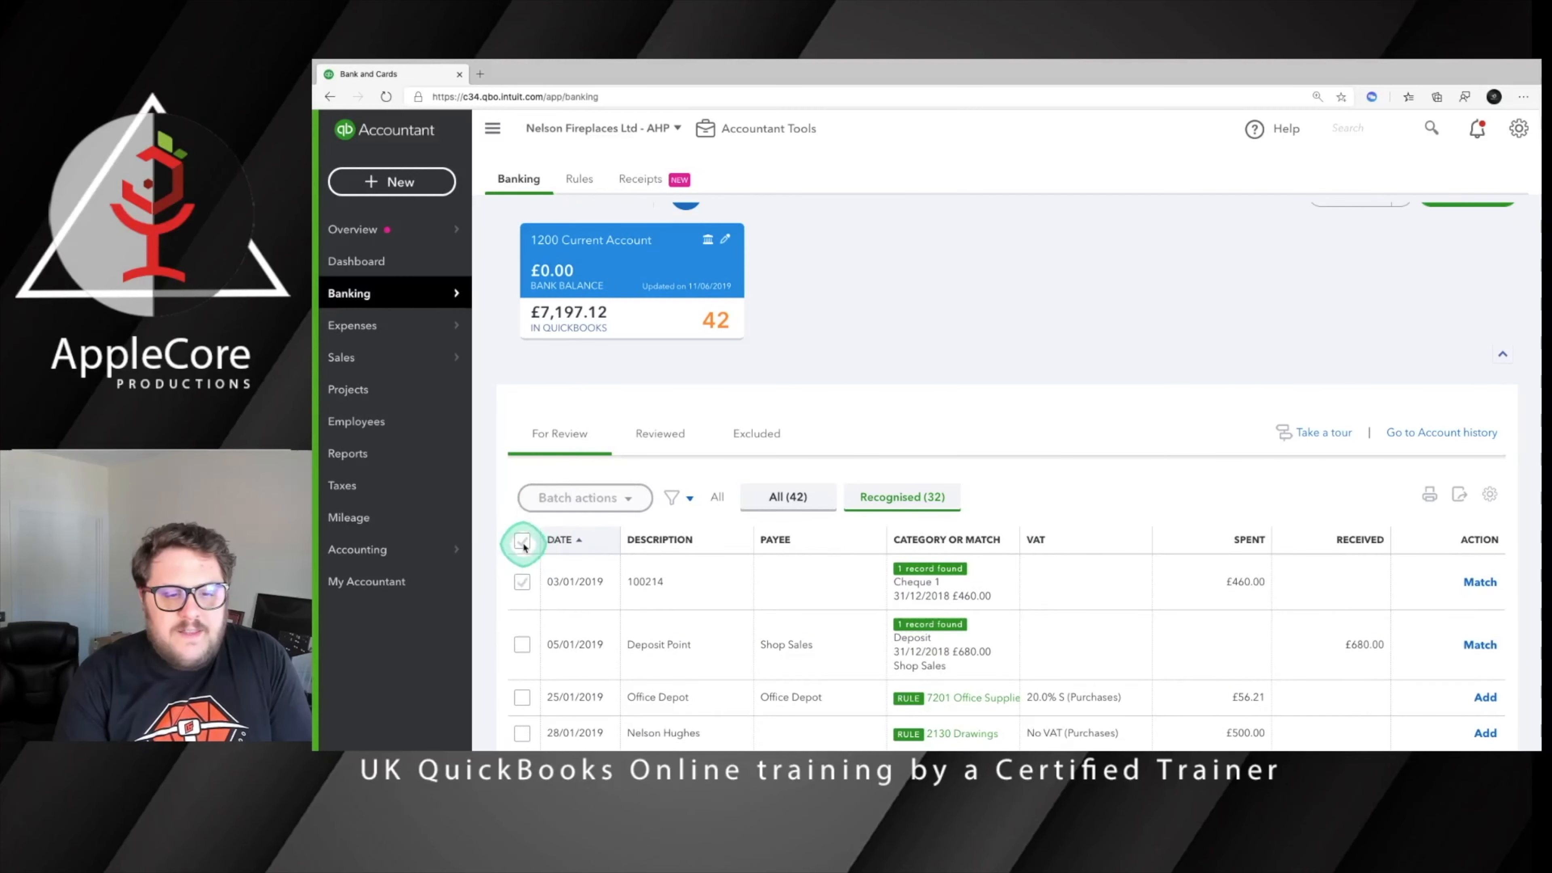
Select all recognised transactions and accept them as a batch
click(538, 497)
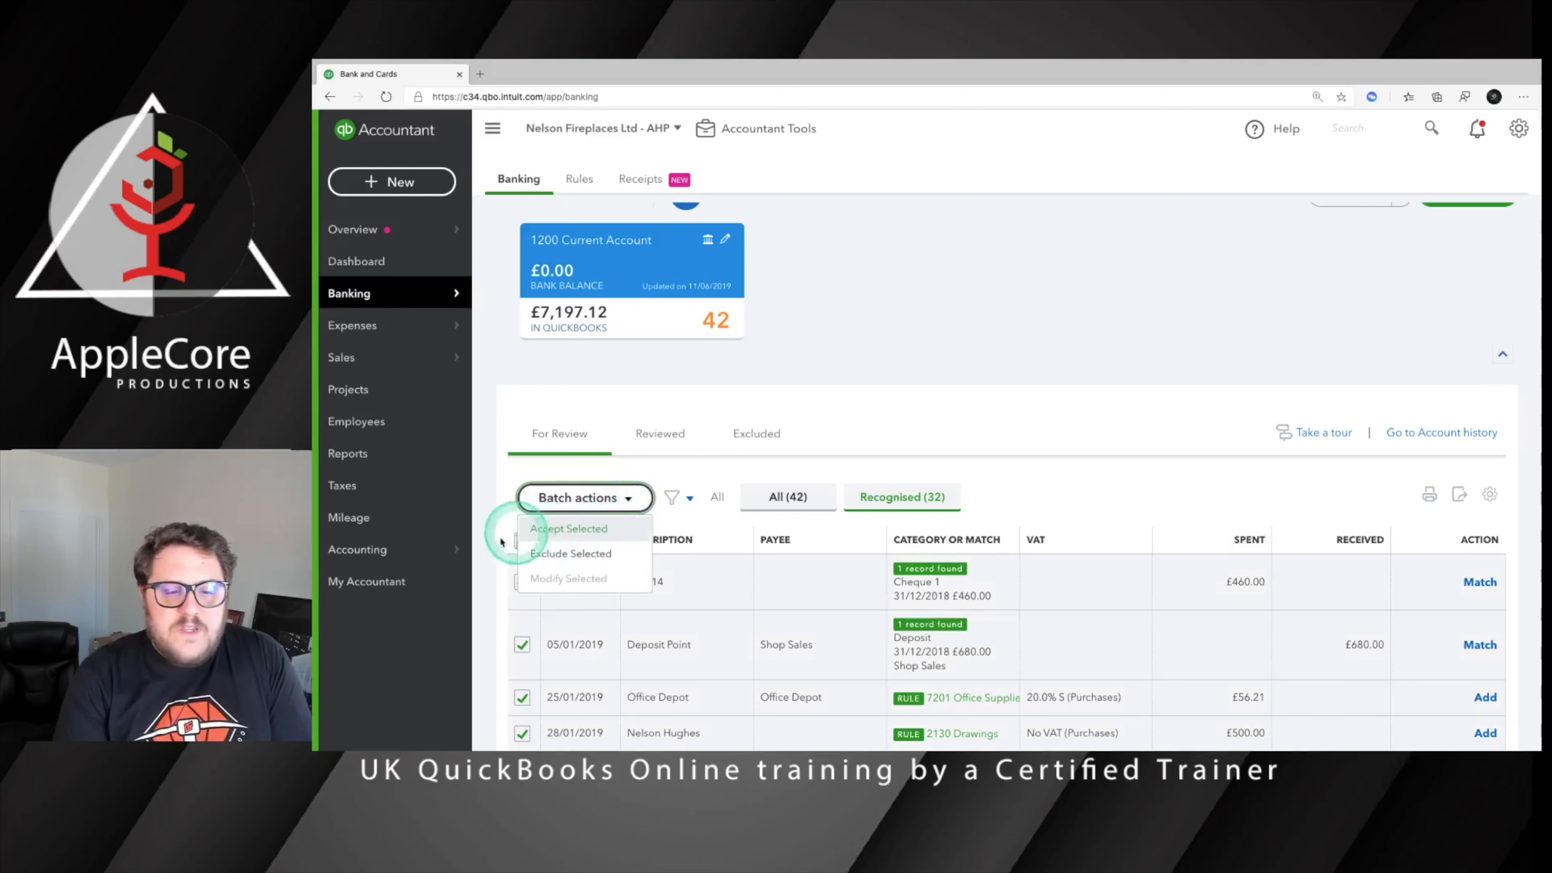
click(487, 544)
click(520, 541)
click(521, 541)
click(568, 507)
click(570, 532)
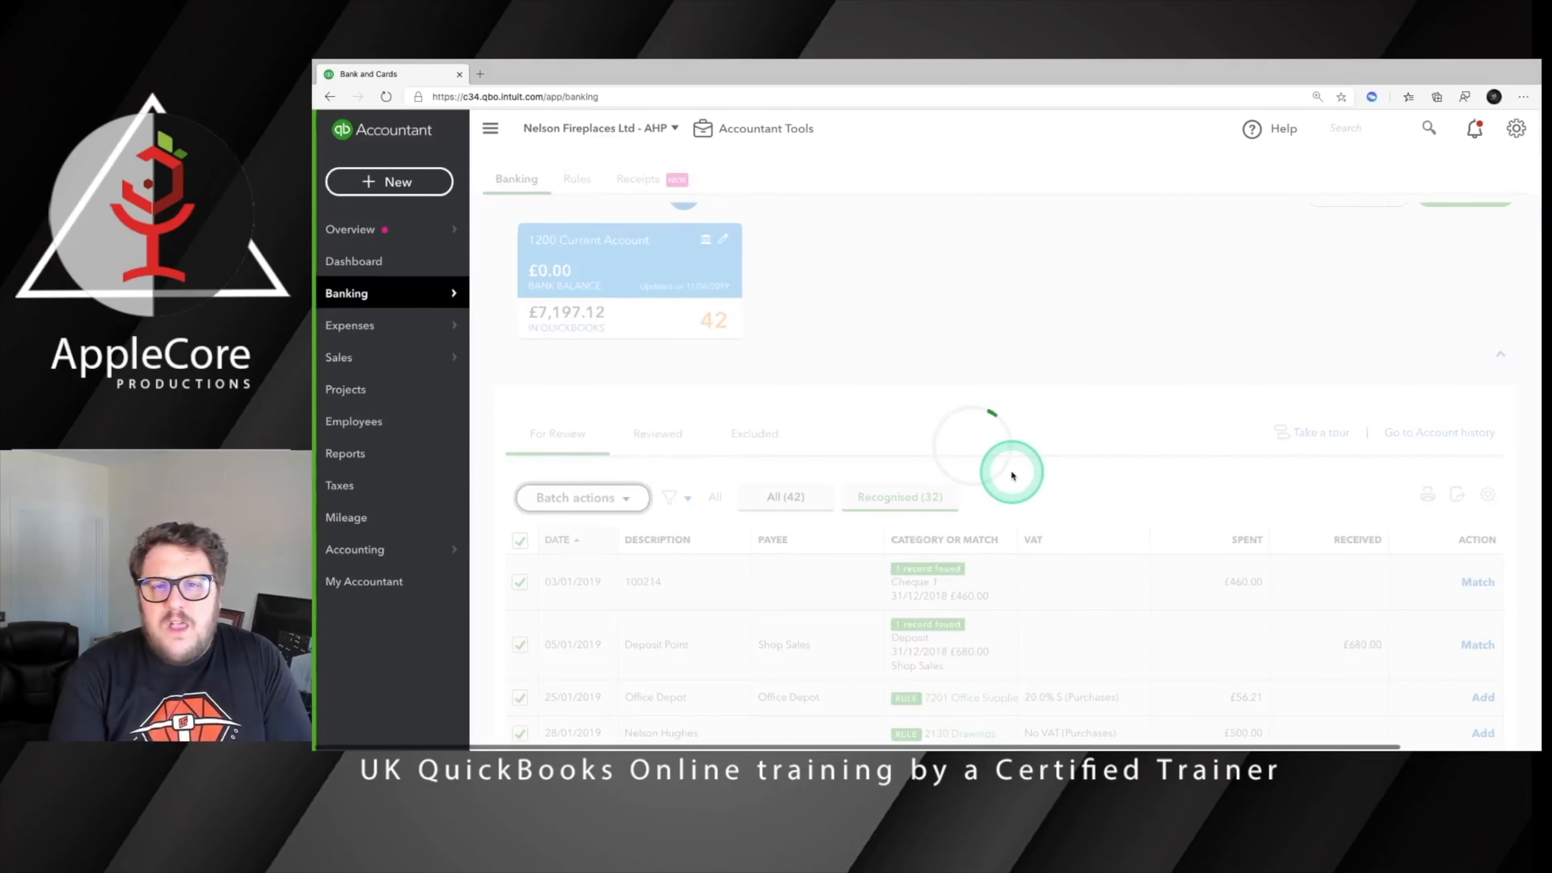
click(806, 536)
click(1109, 539)
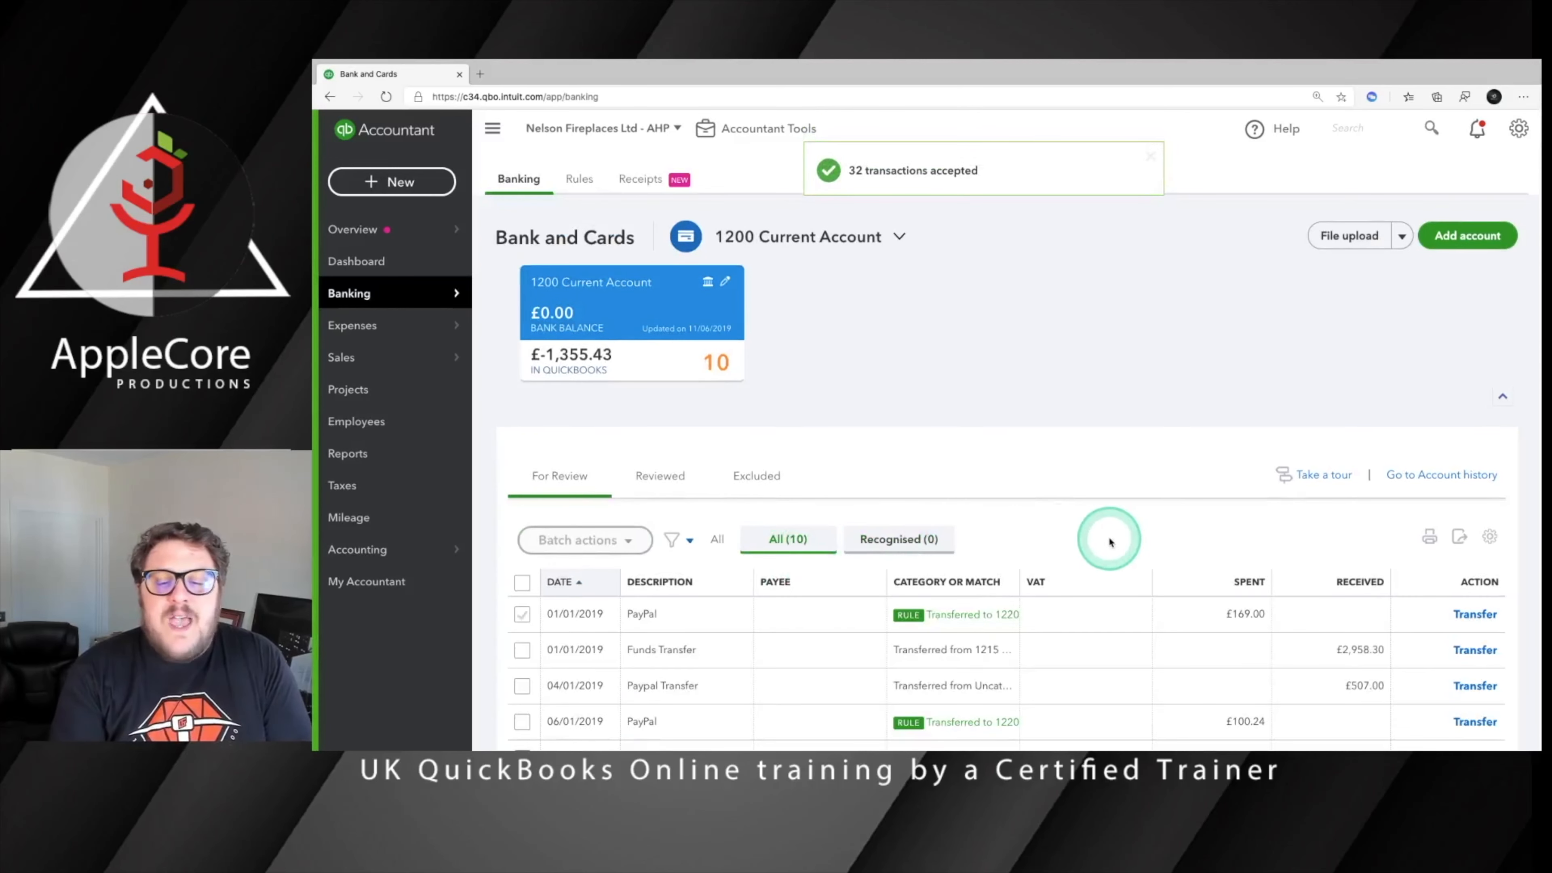
Sort the remaining transactions by category or match and batch accept the transfers assigned by rules, from Commerical to PayPal
scroll(1108, 536, down, 3)
click(933, 421)
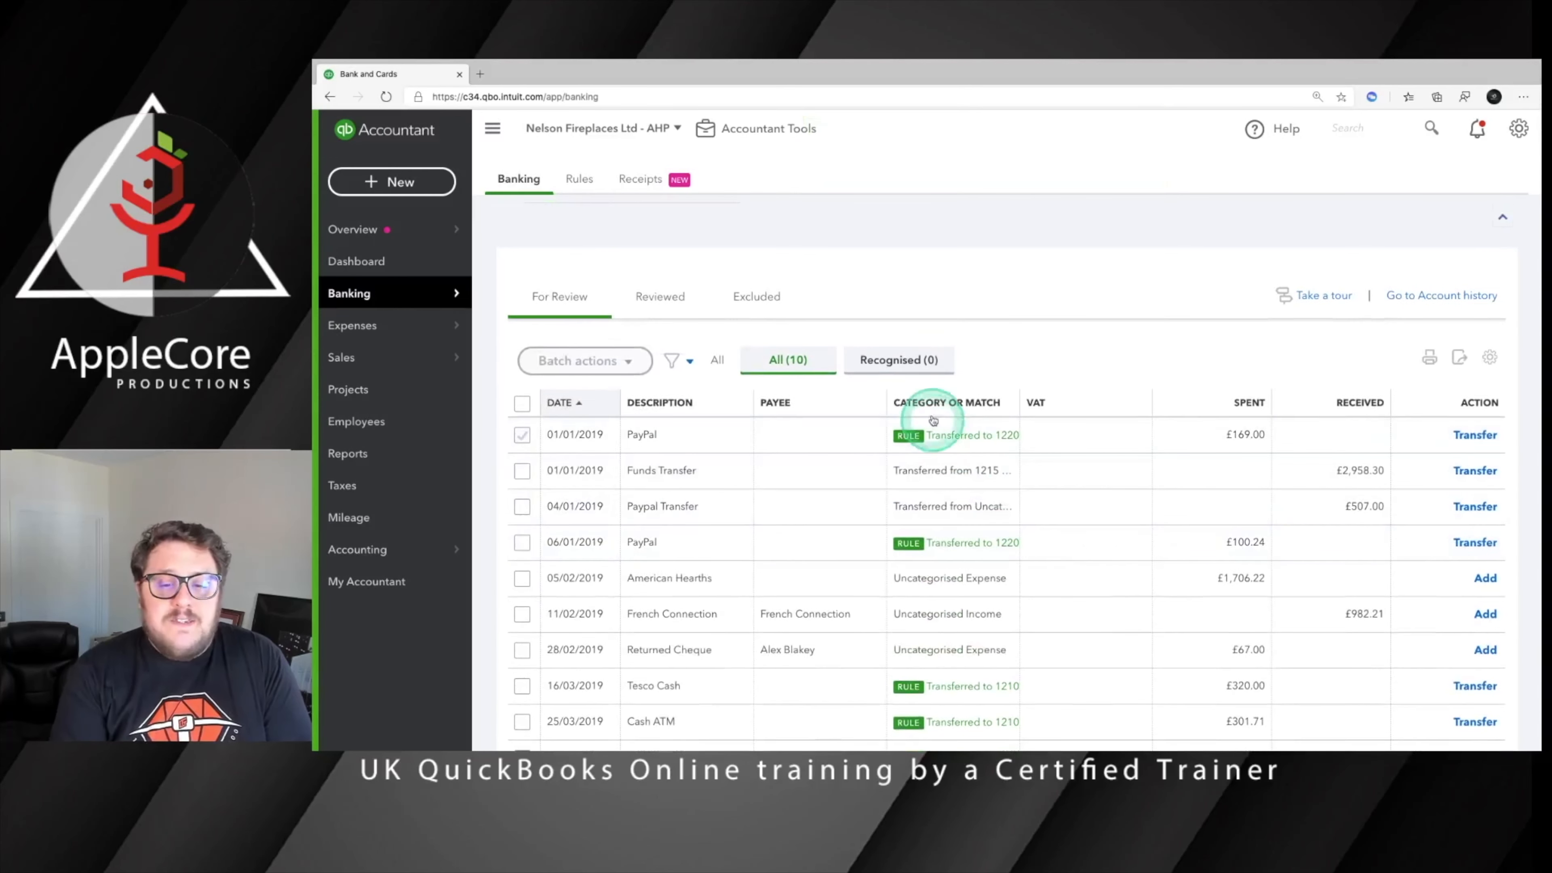
click(518, 616)
scroll(580, 688, down, 2)
click(527, 671)
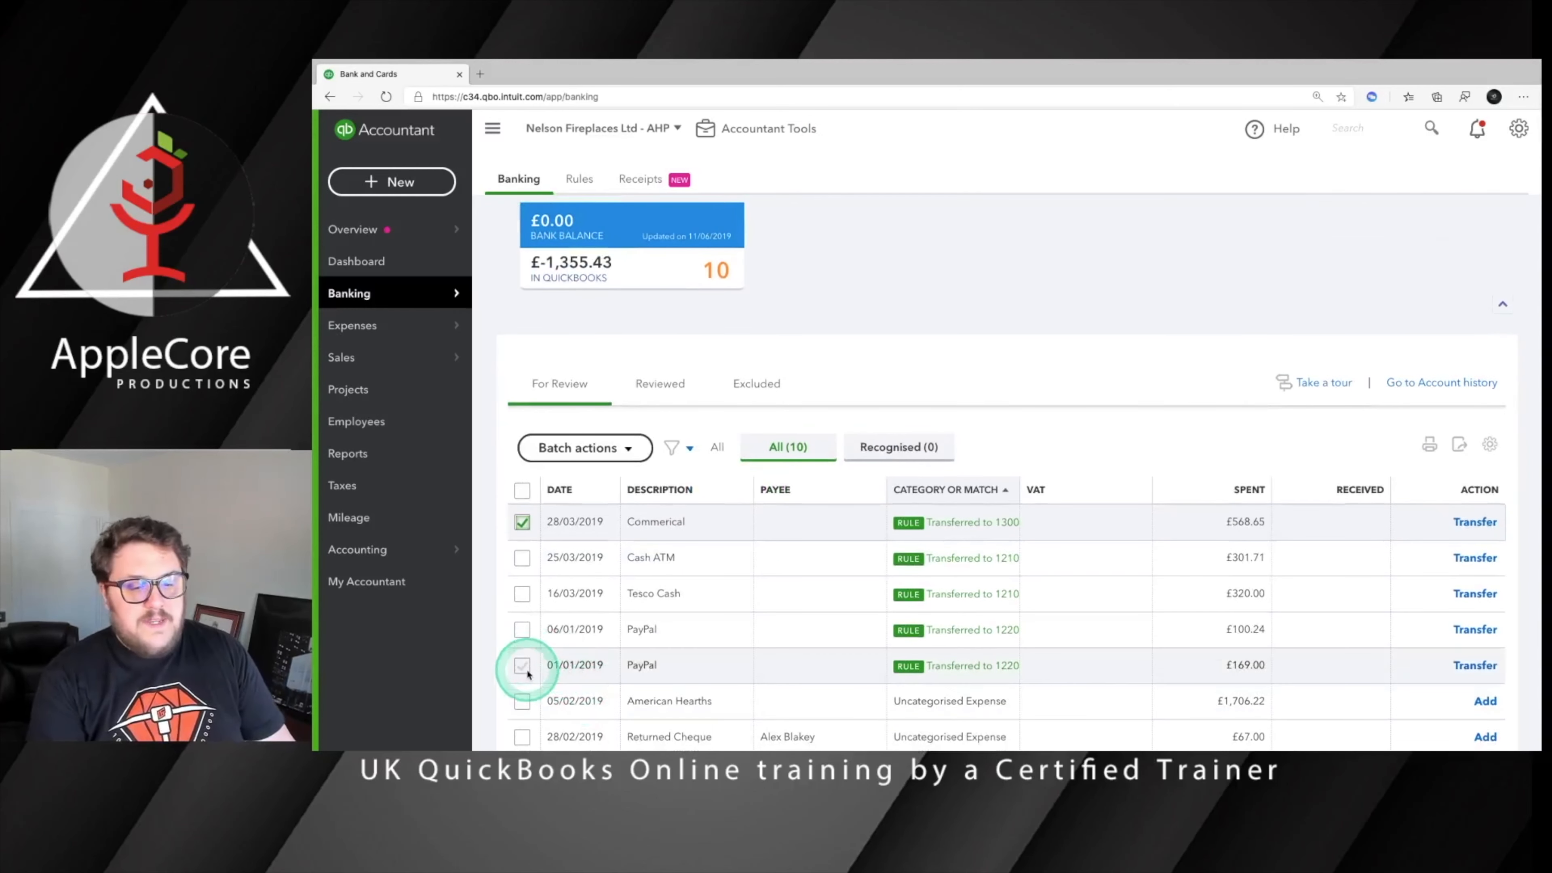
shift+click(526, 671)
click(584, 450)
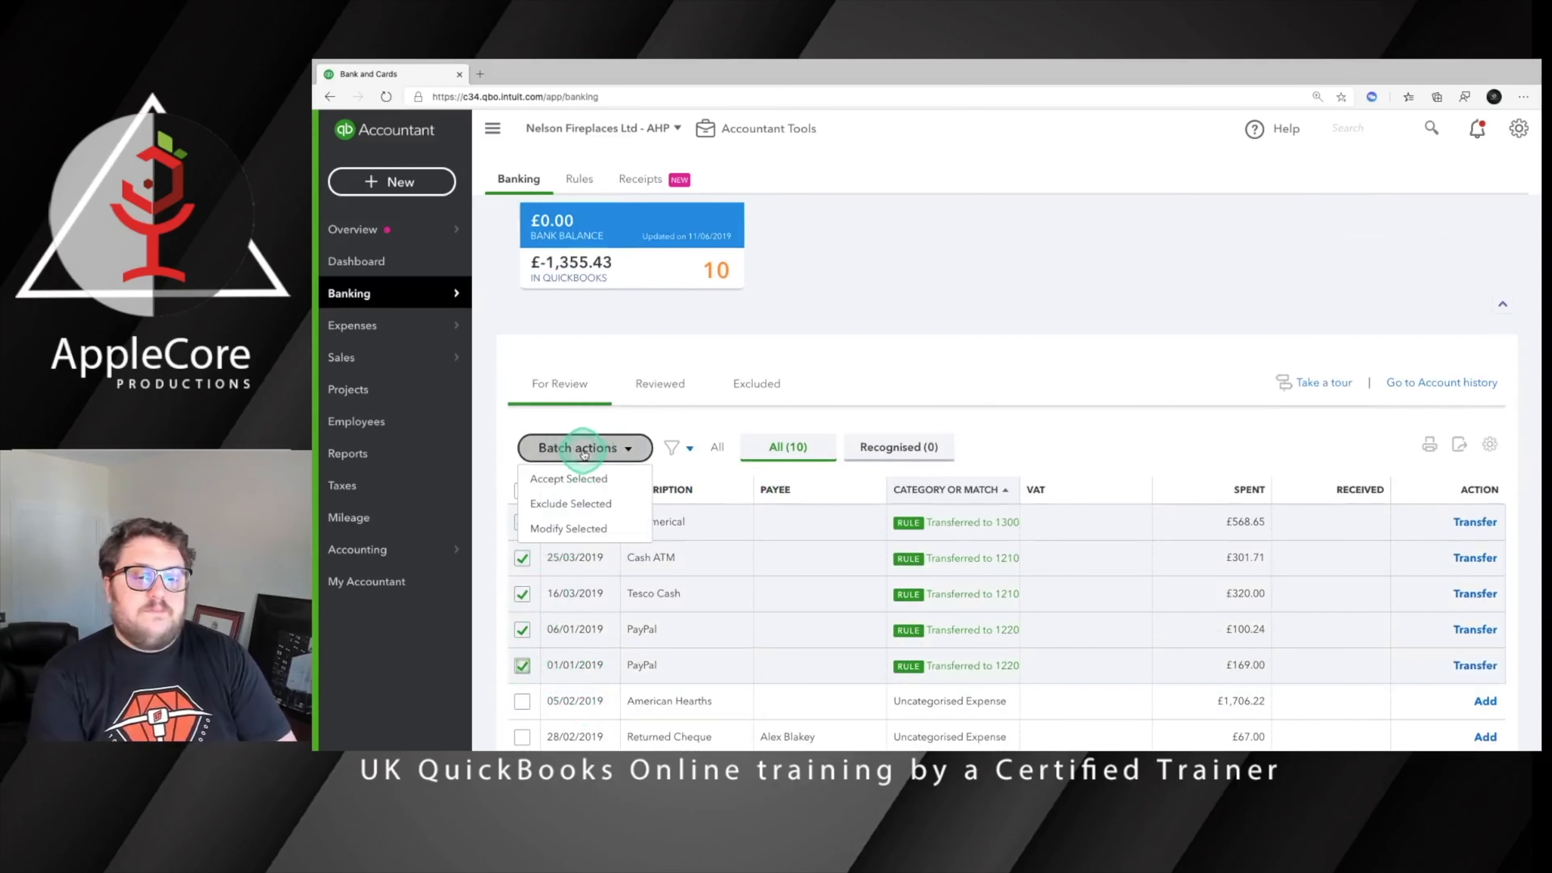
click(568, 478)
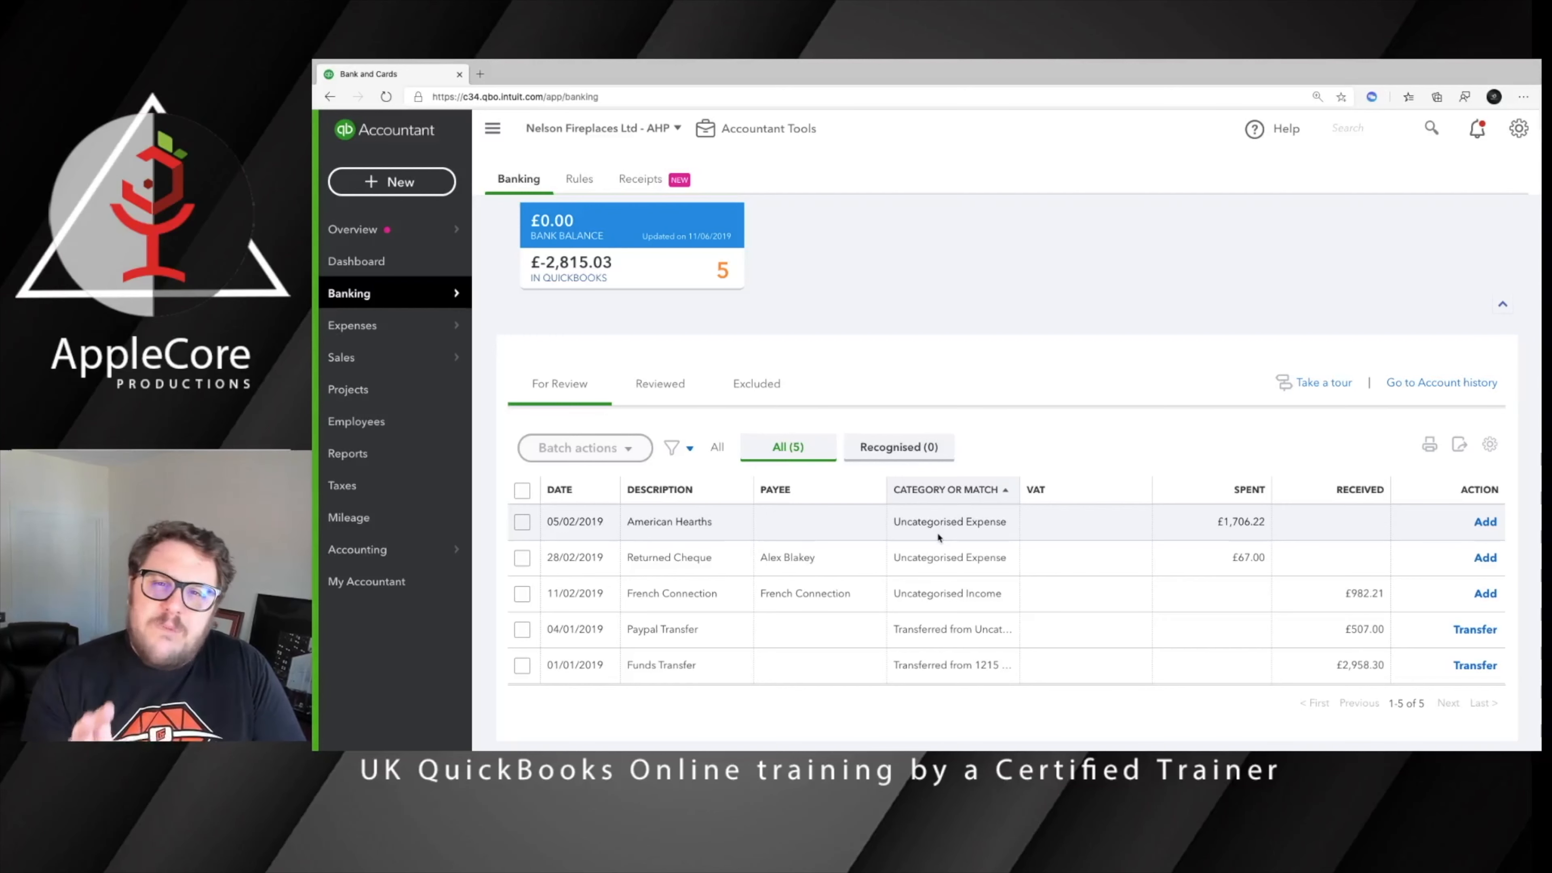
Select all transactions in the reviewed list and undo them, returning them to review
click(933, 536)
click(649, 385)
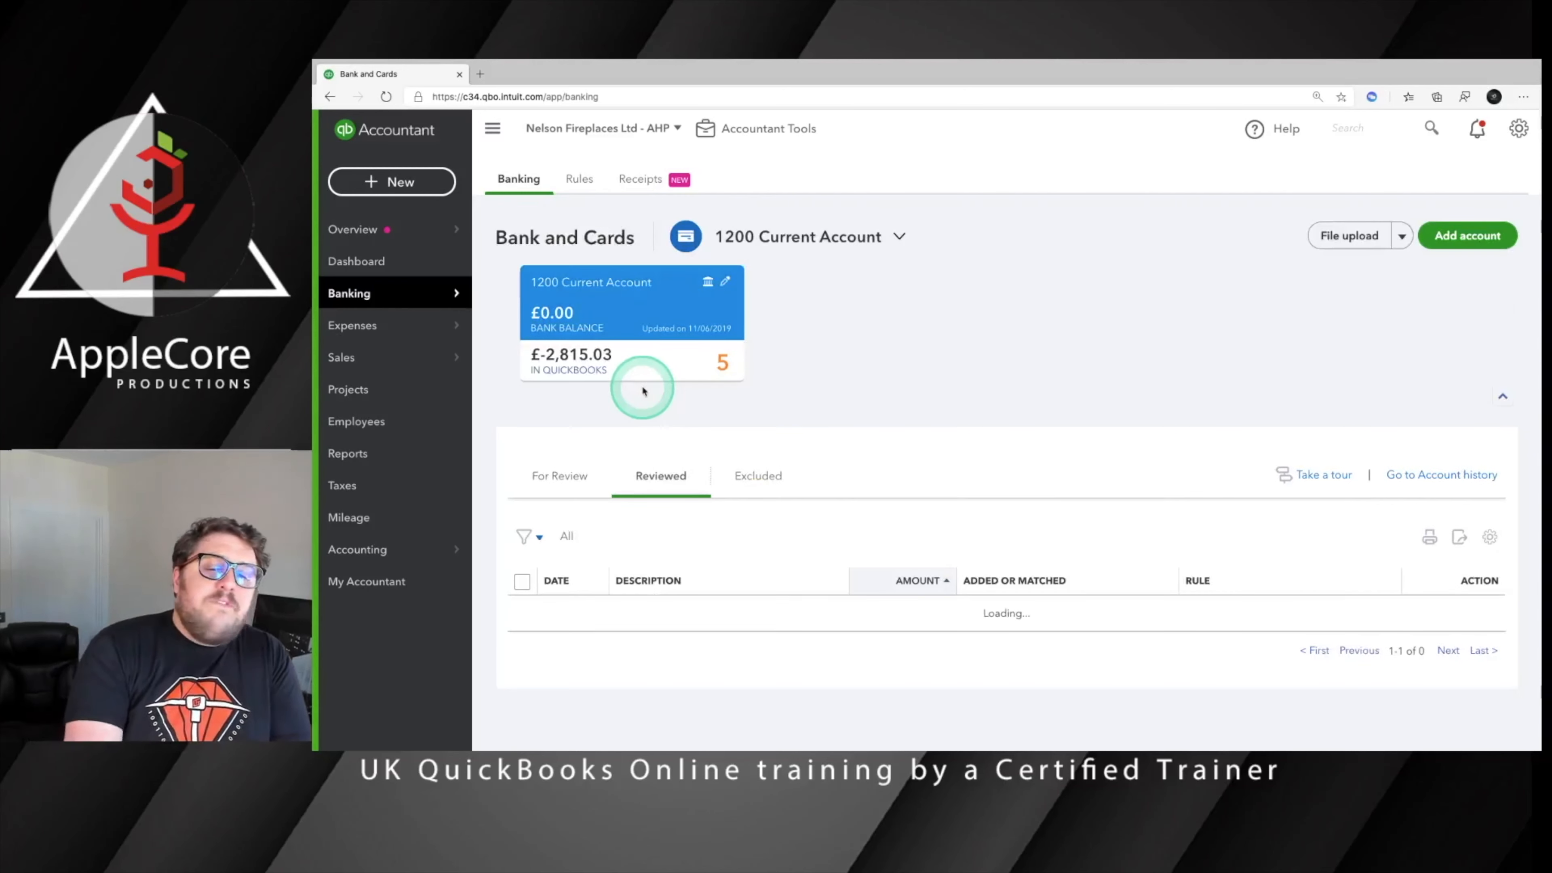
click(521, 582)
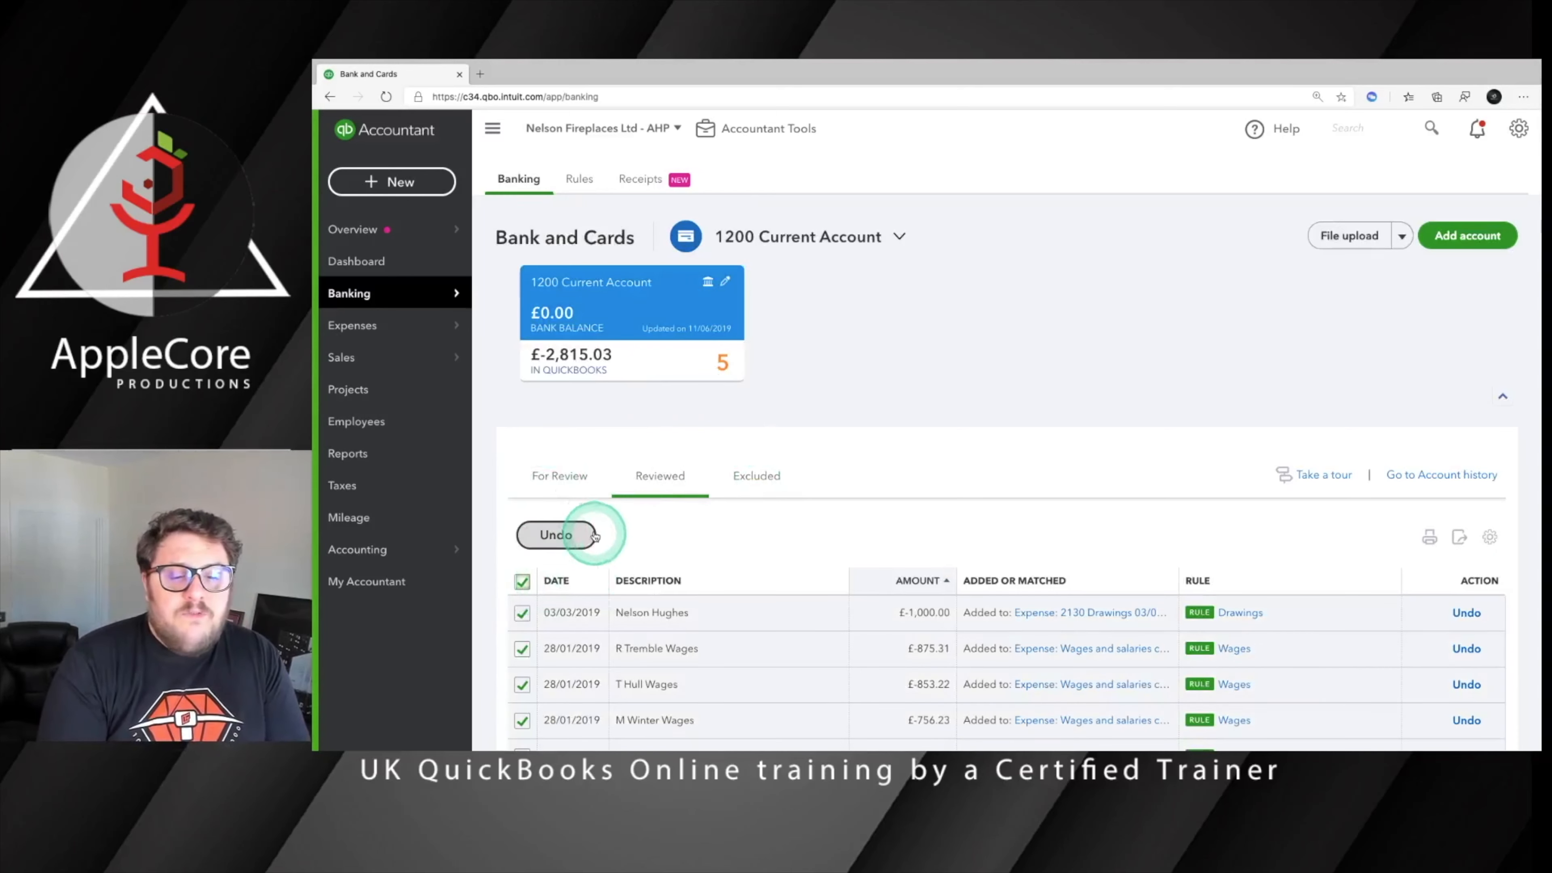
click(568, 535)
click(1003, 482)
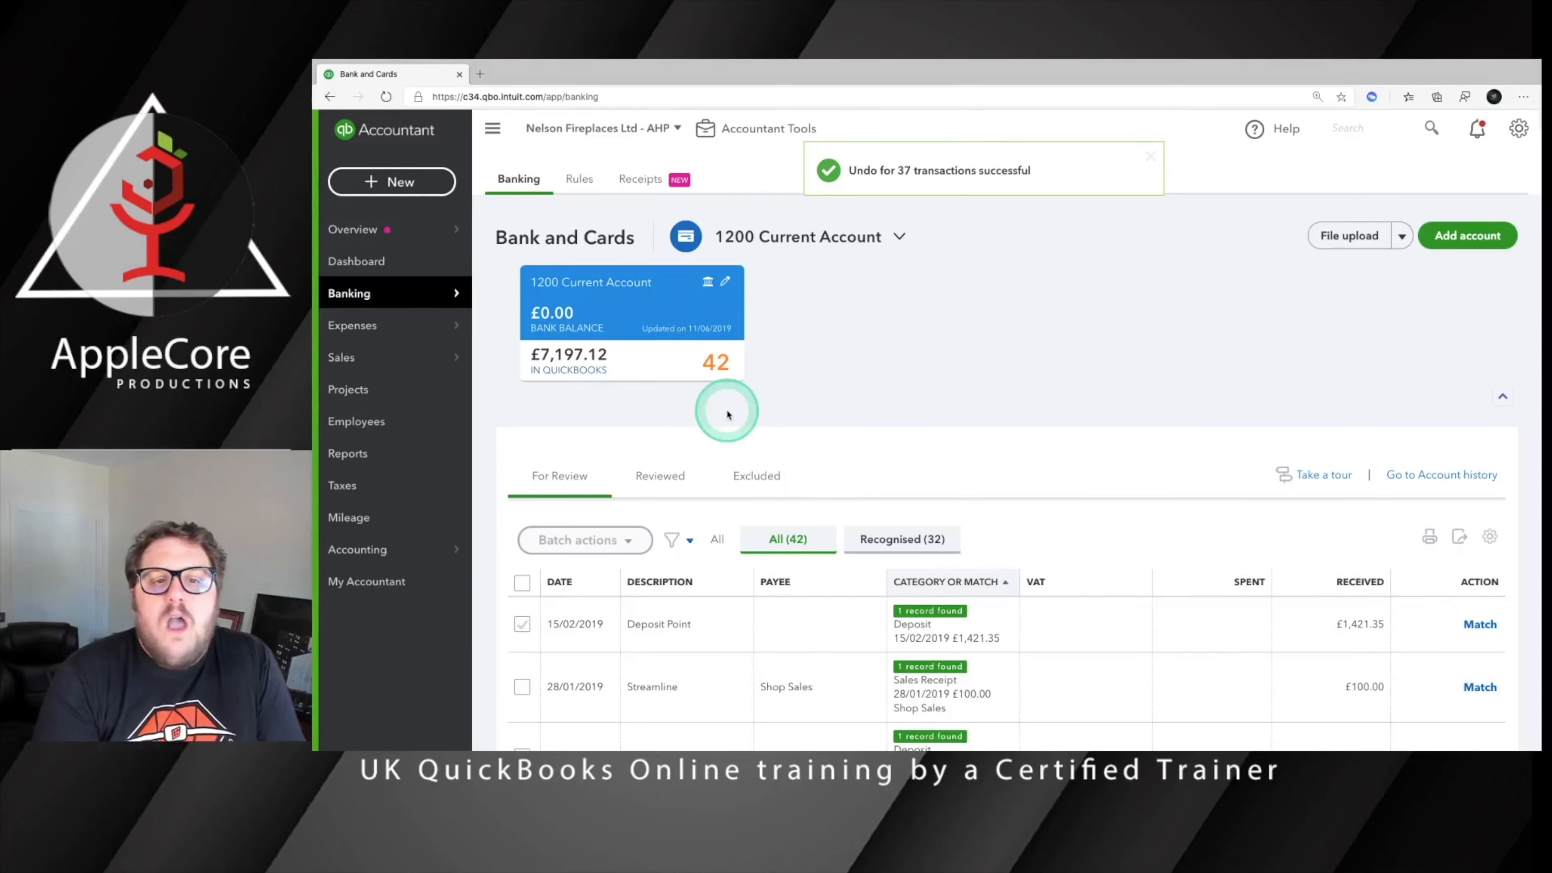
Open the bank rules list and examine the order, conditions and settings of the existing rules
click(574, 179)
scroll(991, 337, down, 3)
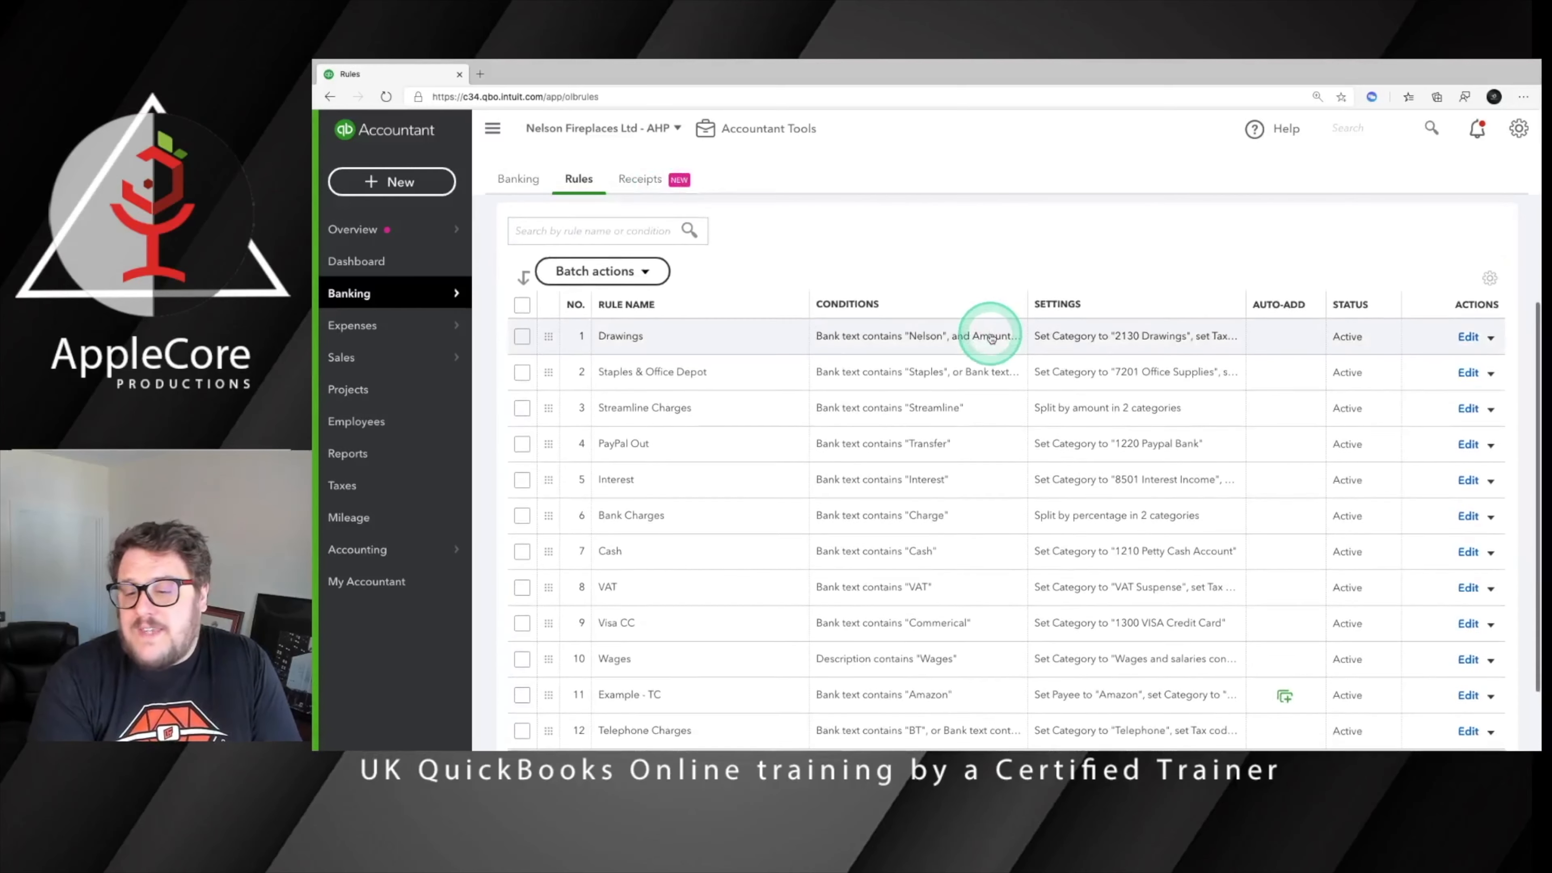
scroll(991, 337, up, 3)
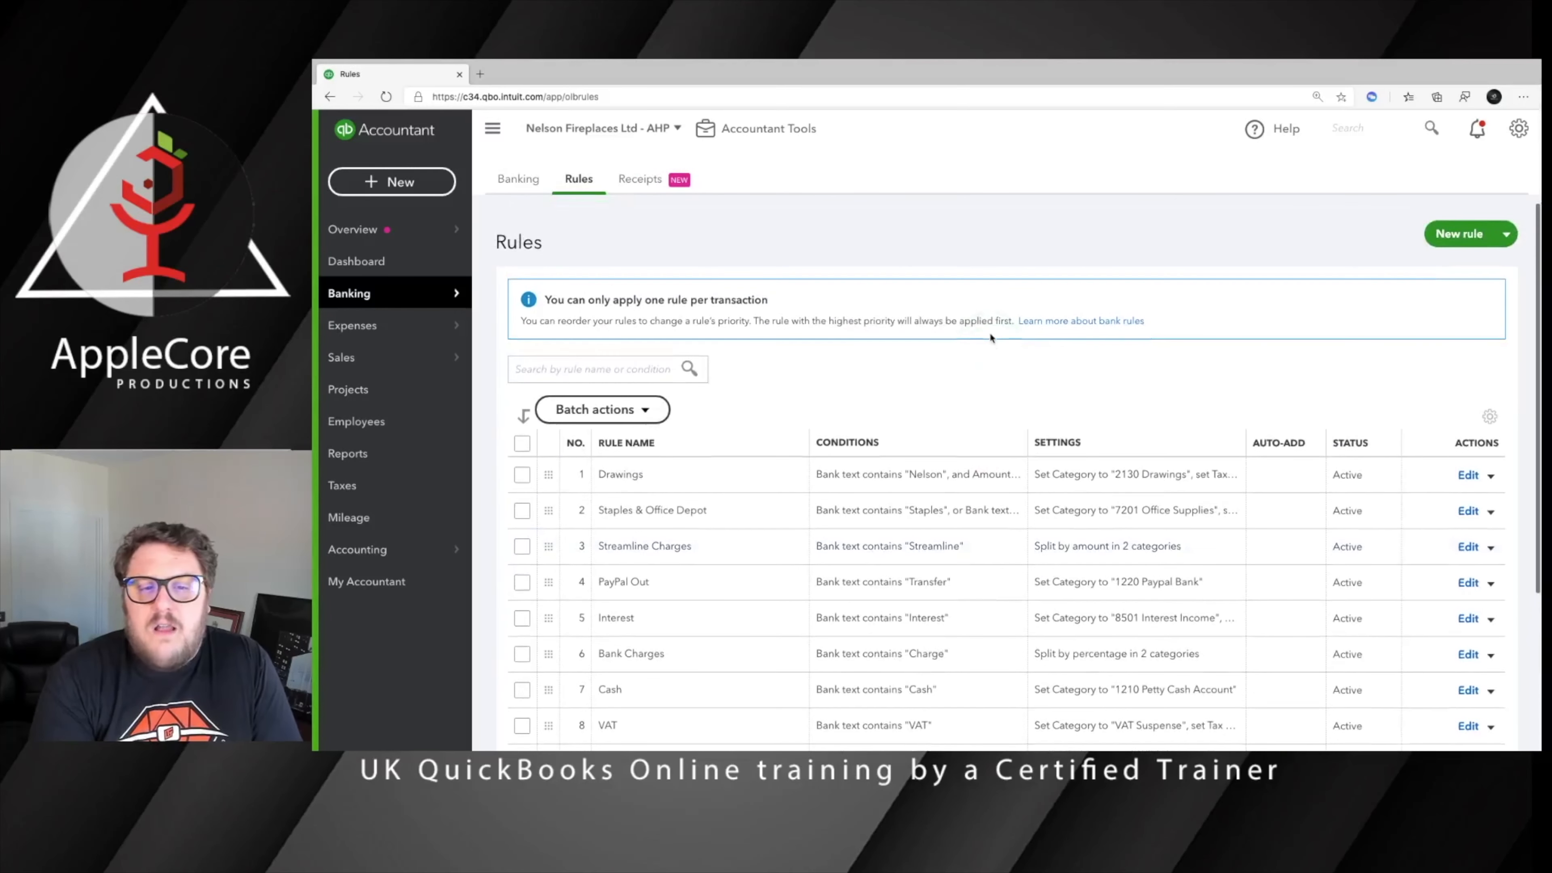
scroll(997, 361, down, 2)
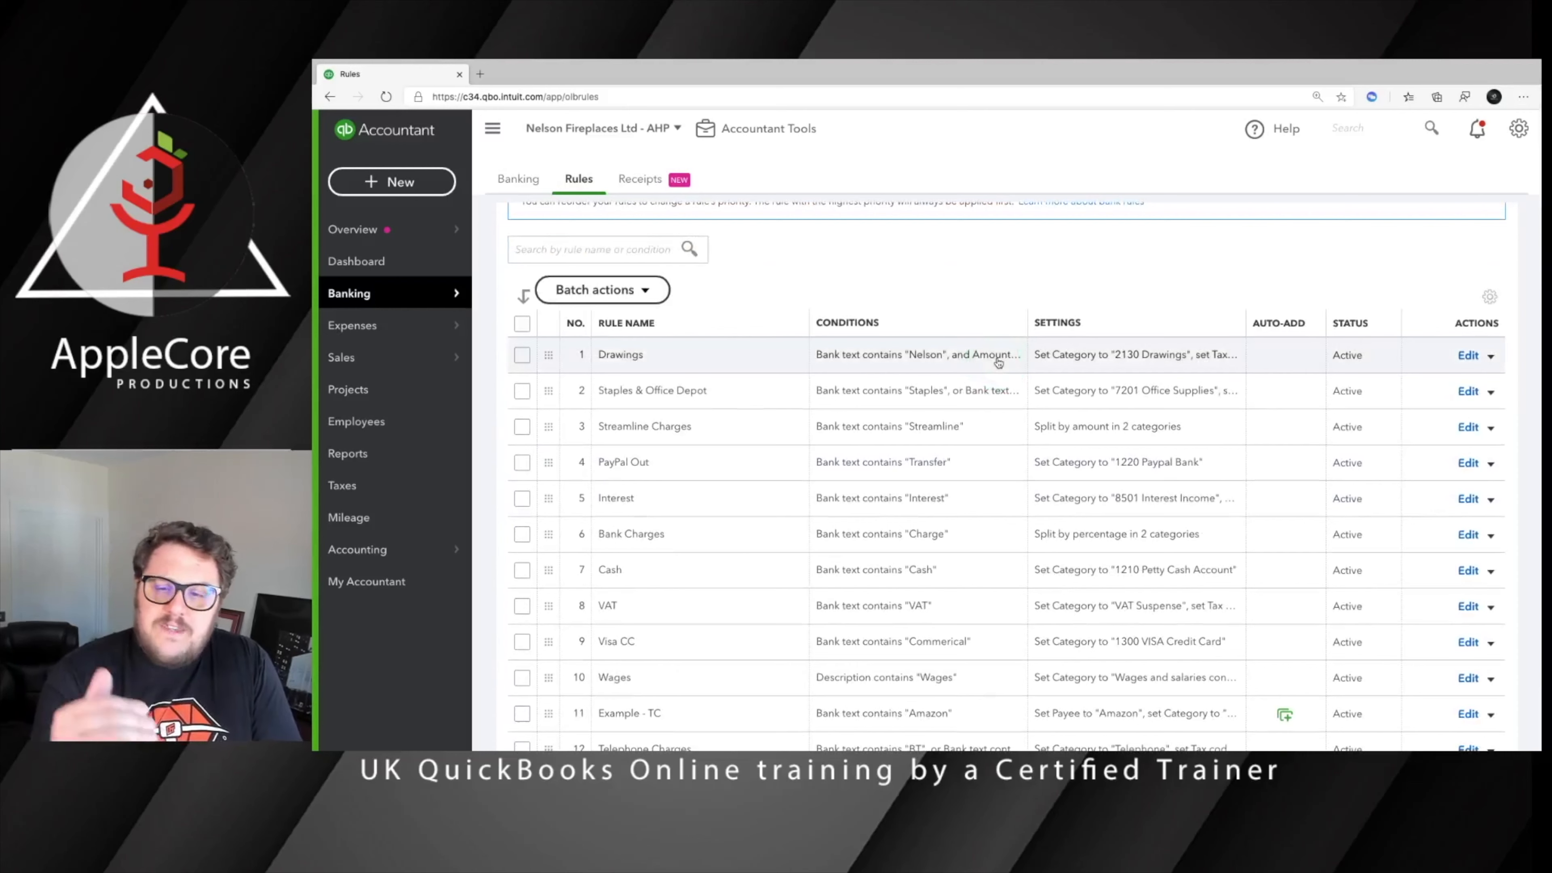
scroll(997, 367, up, 2)
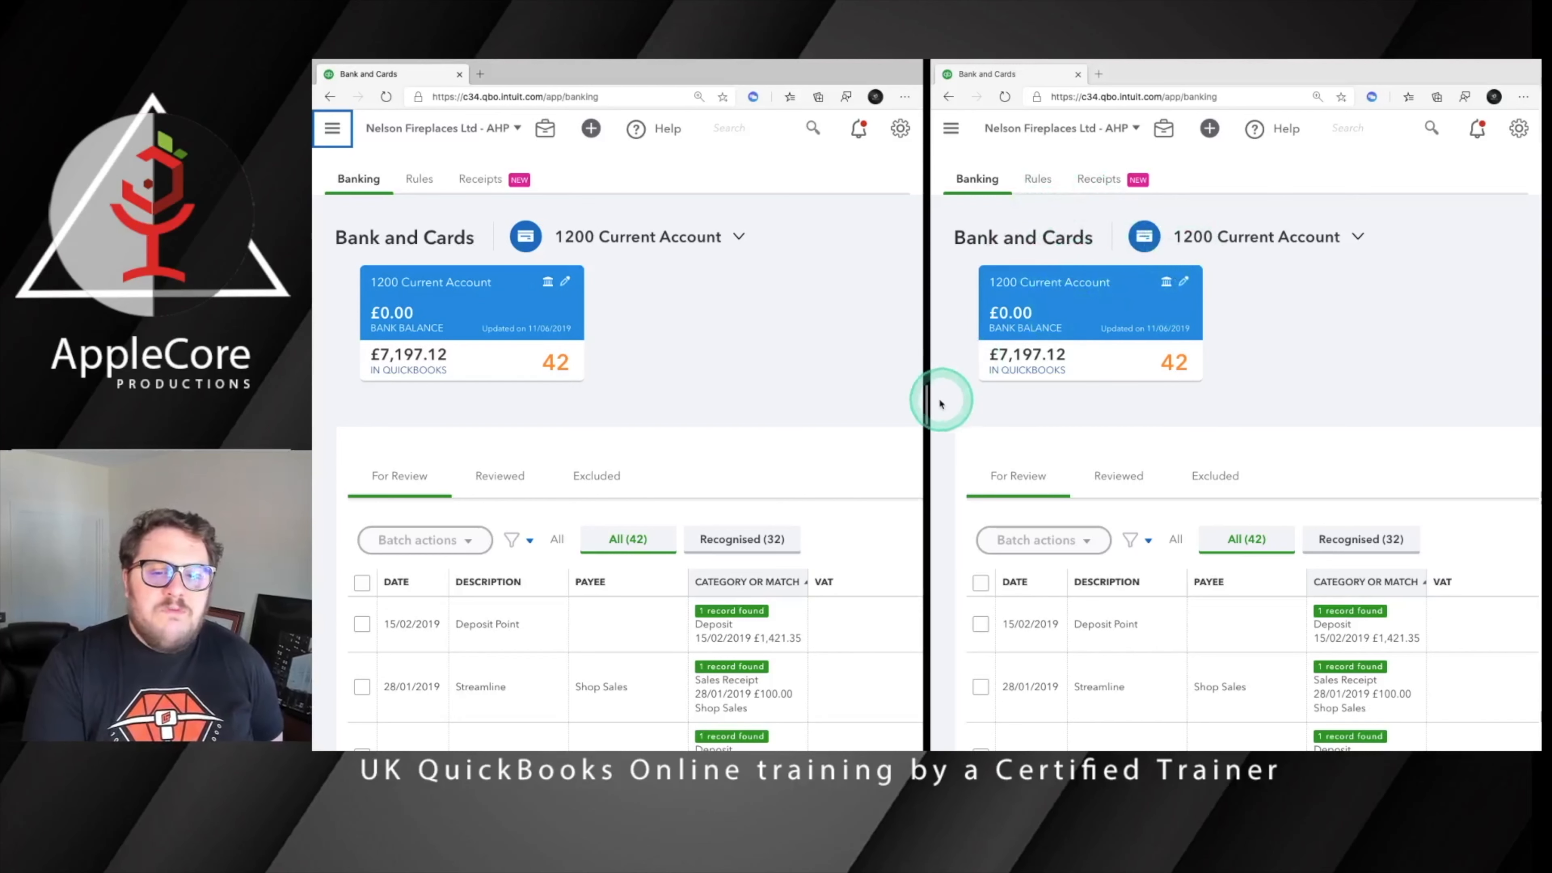
Resize the side-by-side browser windows to make the second Bank and Cards window wider
drag(925, 399, 634, 397)
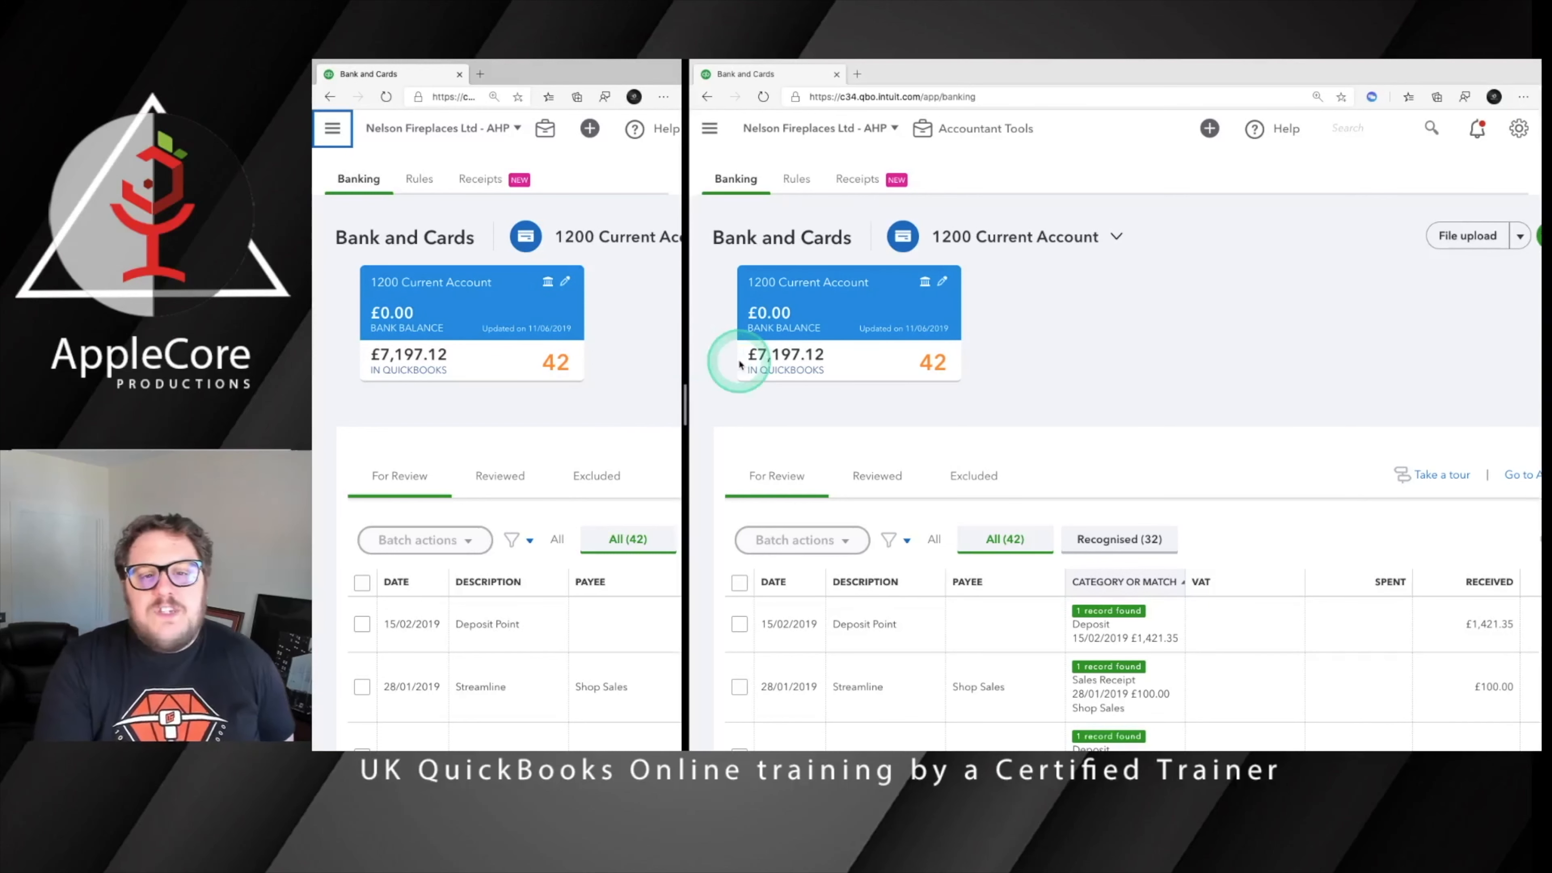
click(541, 354)
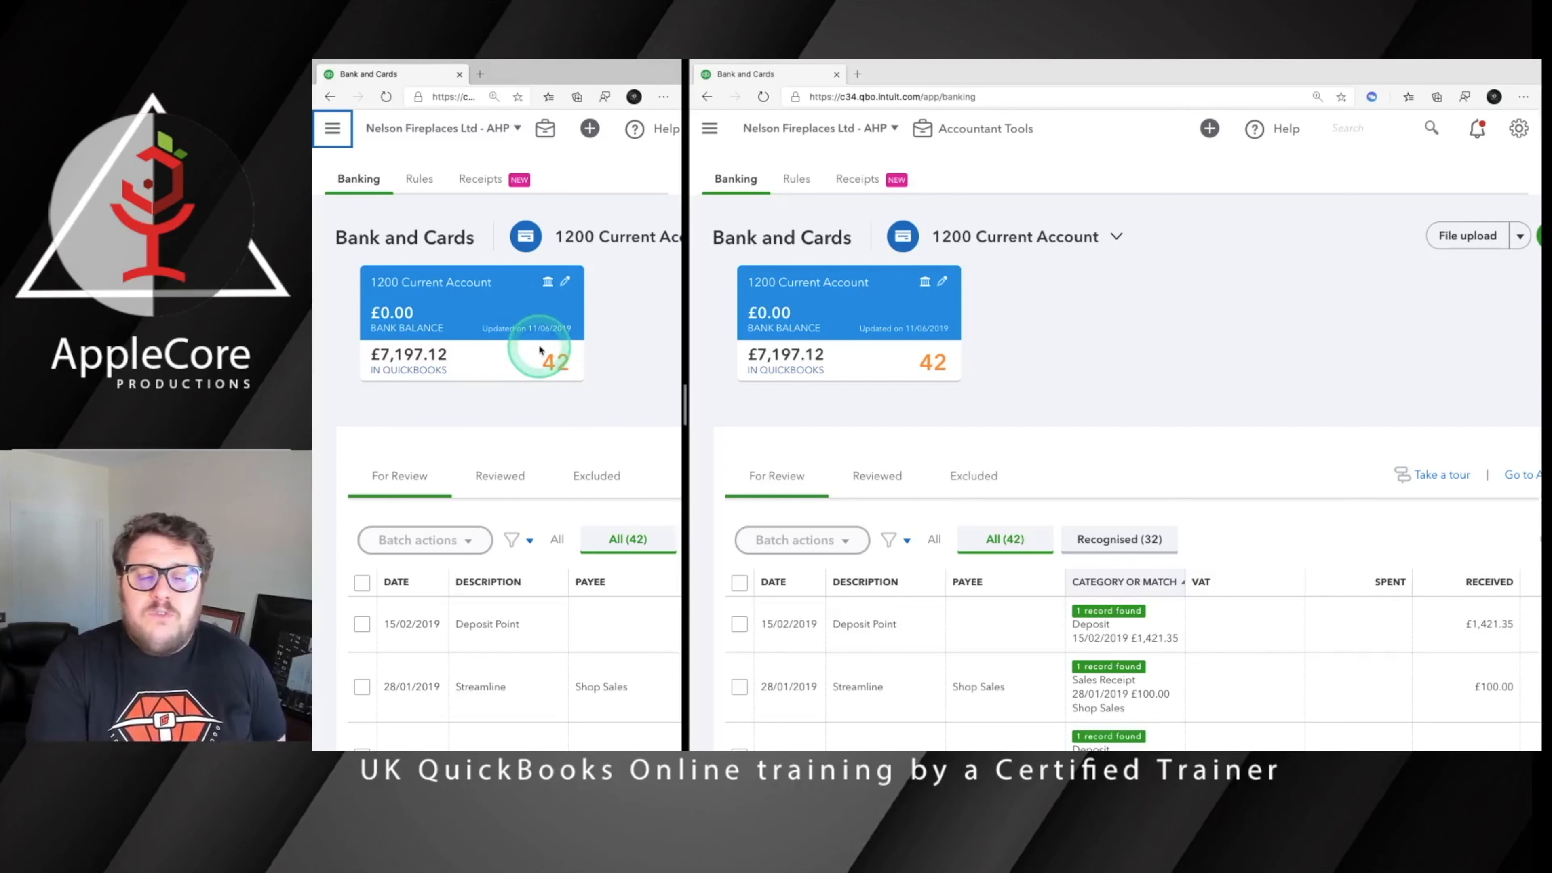
click(556, 430)
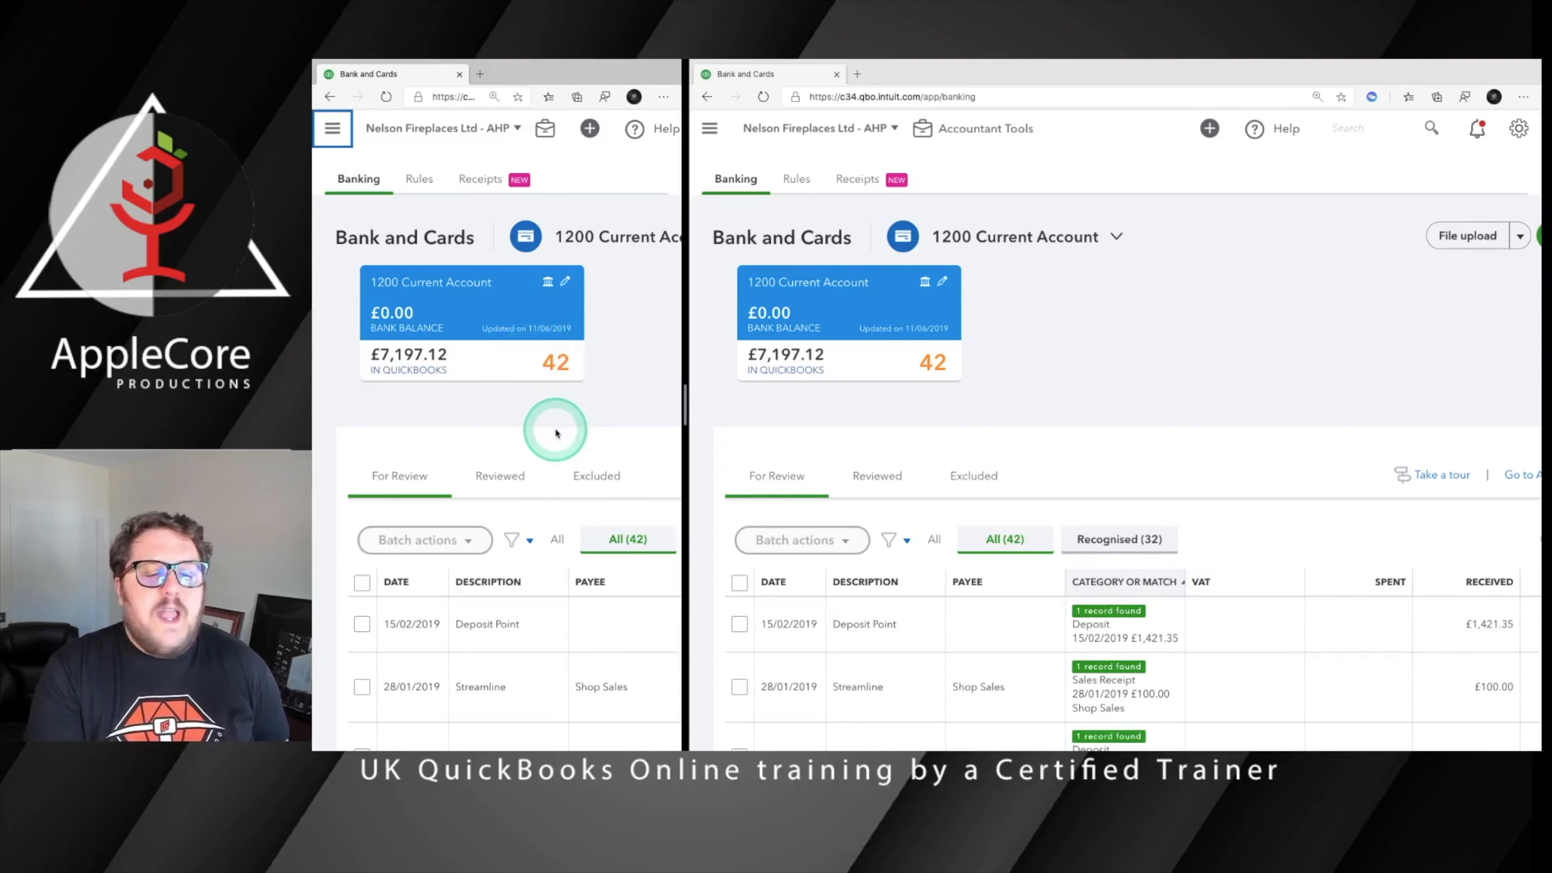
In the narrower window, examine the review list's descriptions and categories down to the transactions without a rule
scroll(557, 431, down, 2)
scroll(557, 432, down, 10)
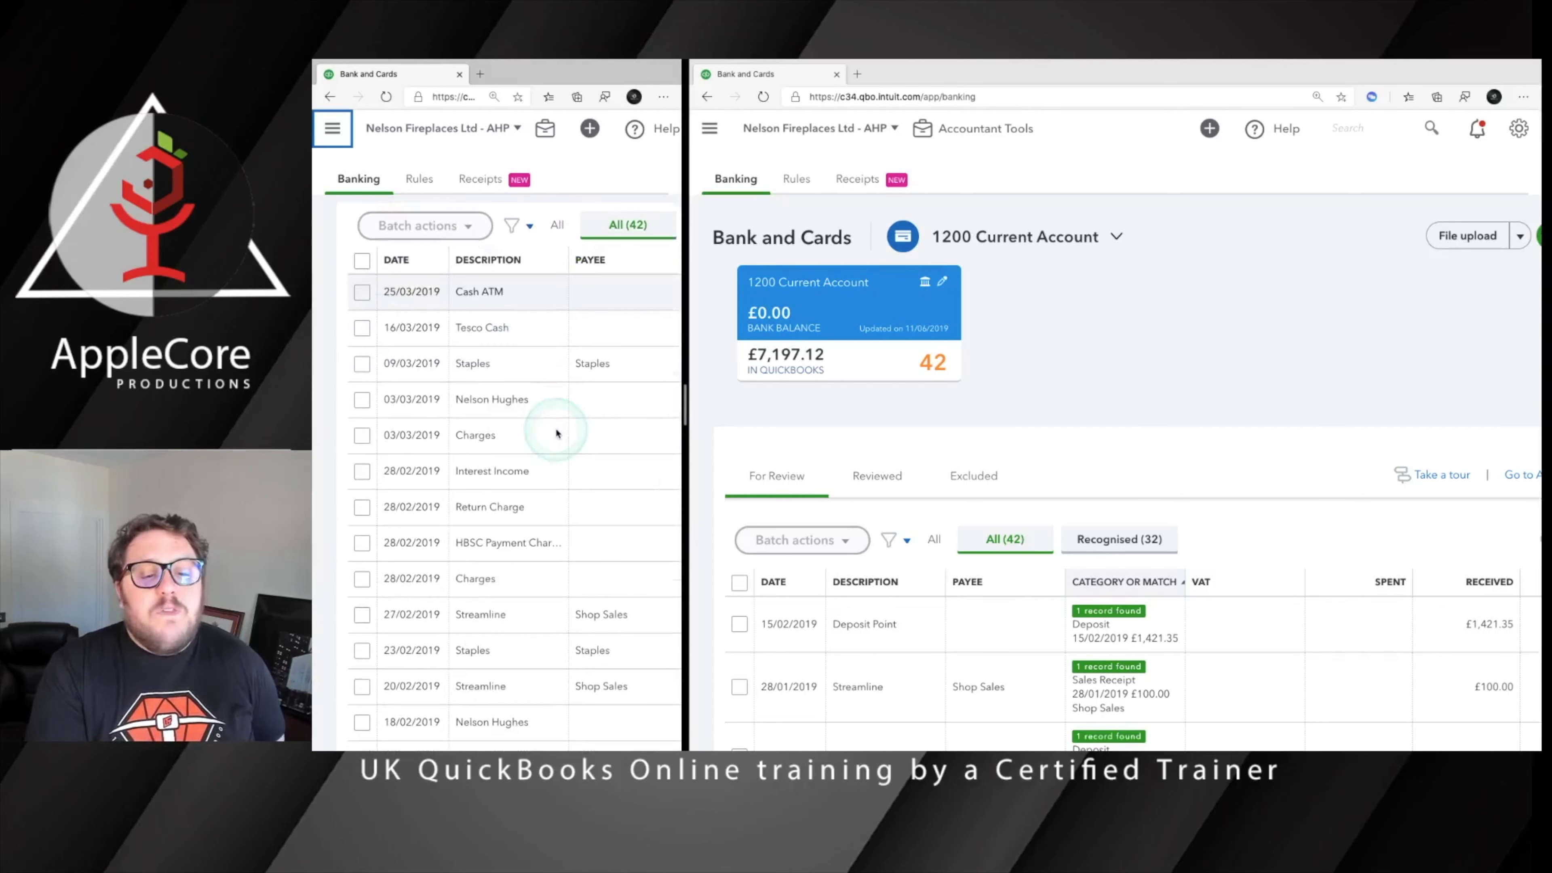
scroll(557, 431, right, 3)
scroll(556, 432, down, 10)
scroll(556, 432, right, 2)
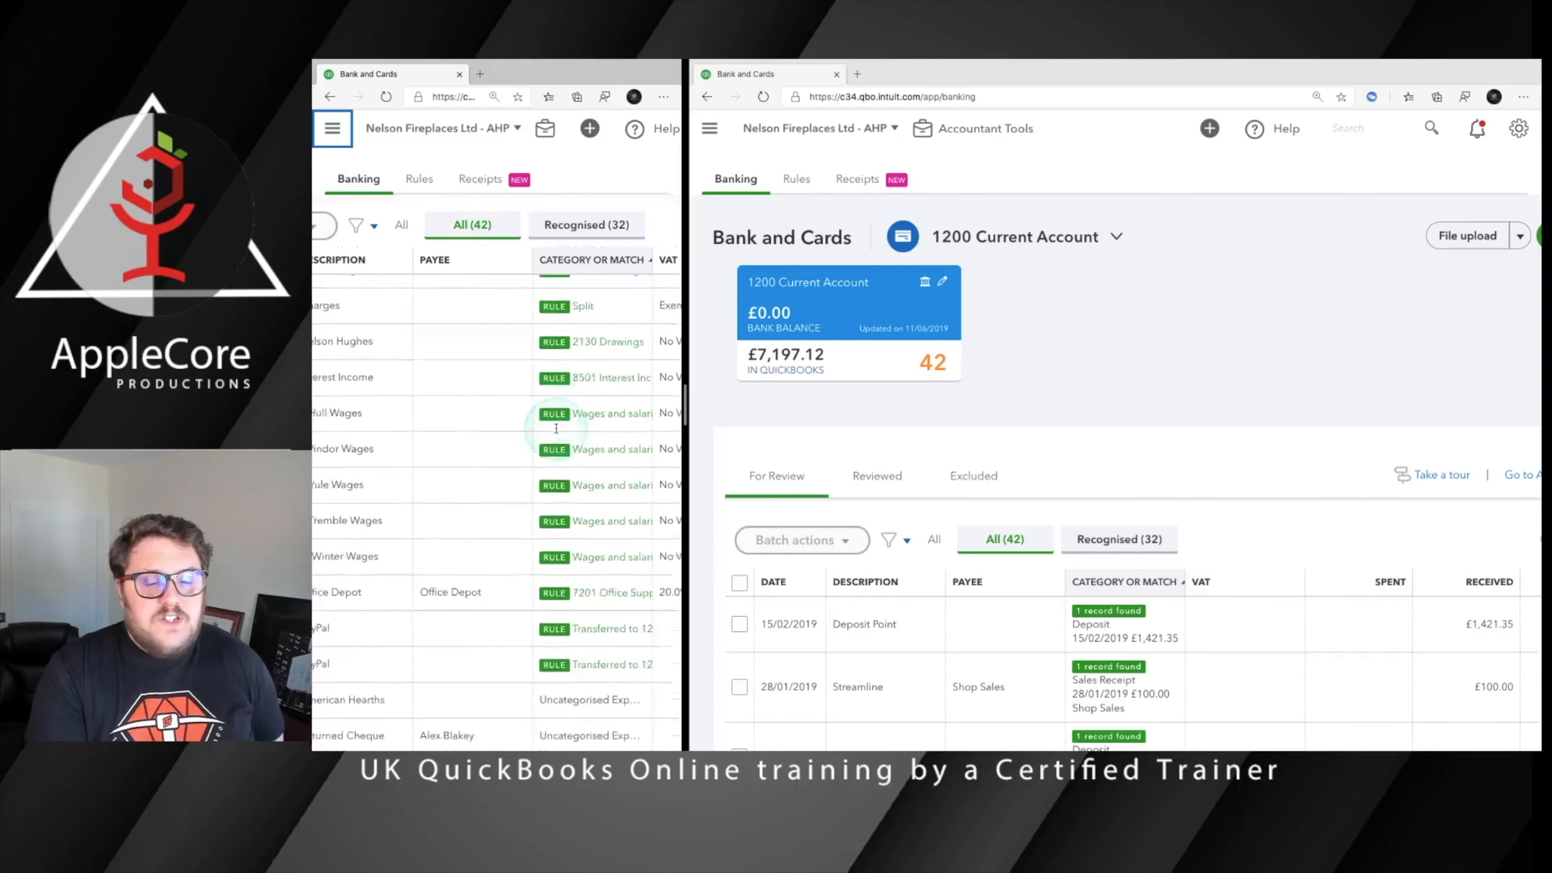
scroll(556, 432, left, 3)
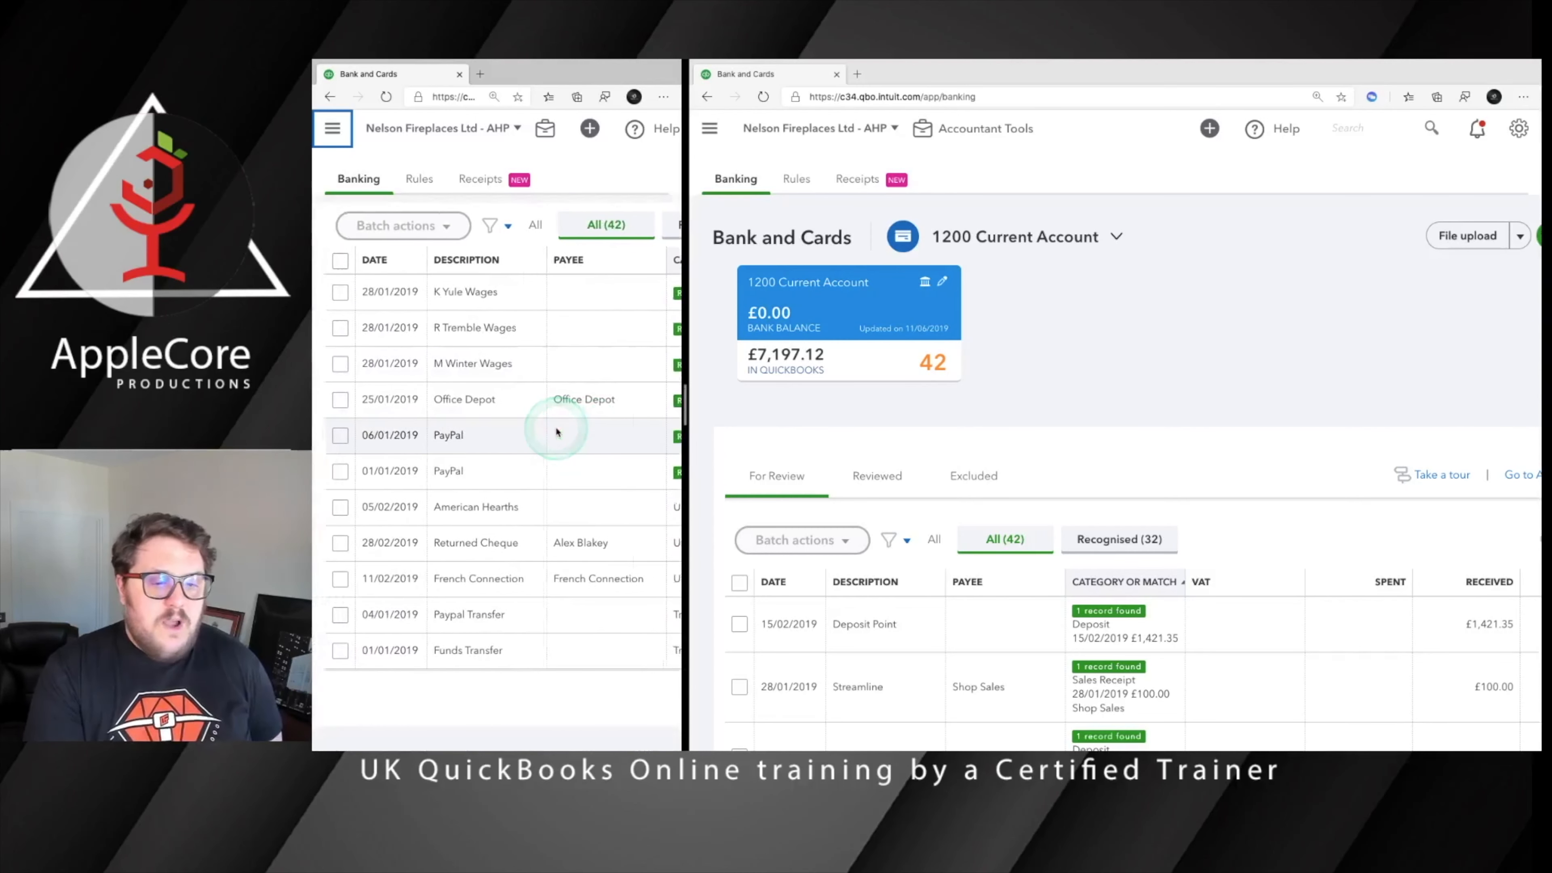
scroll(556, 432, right, 1)
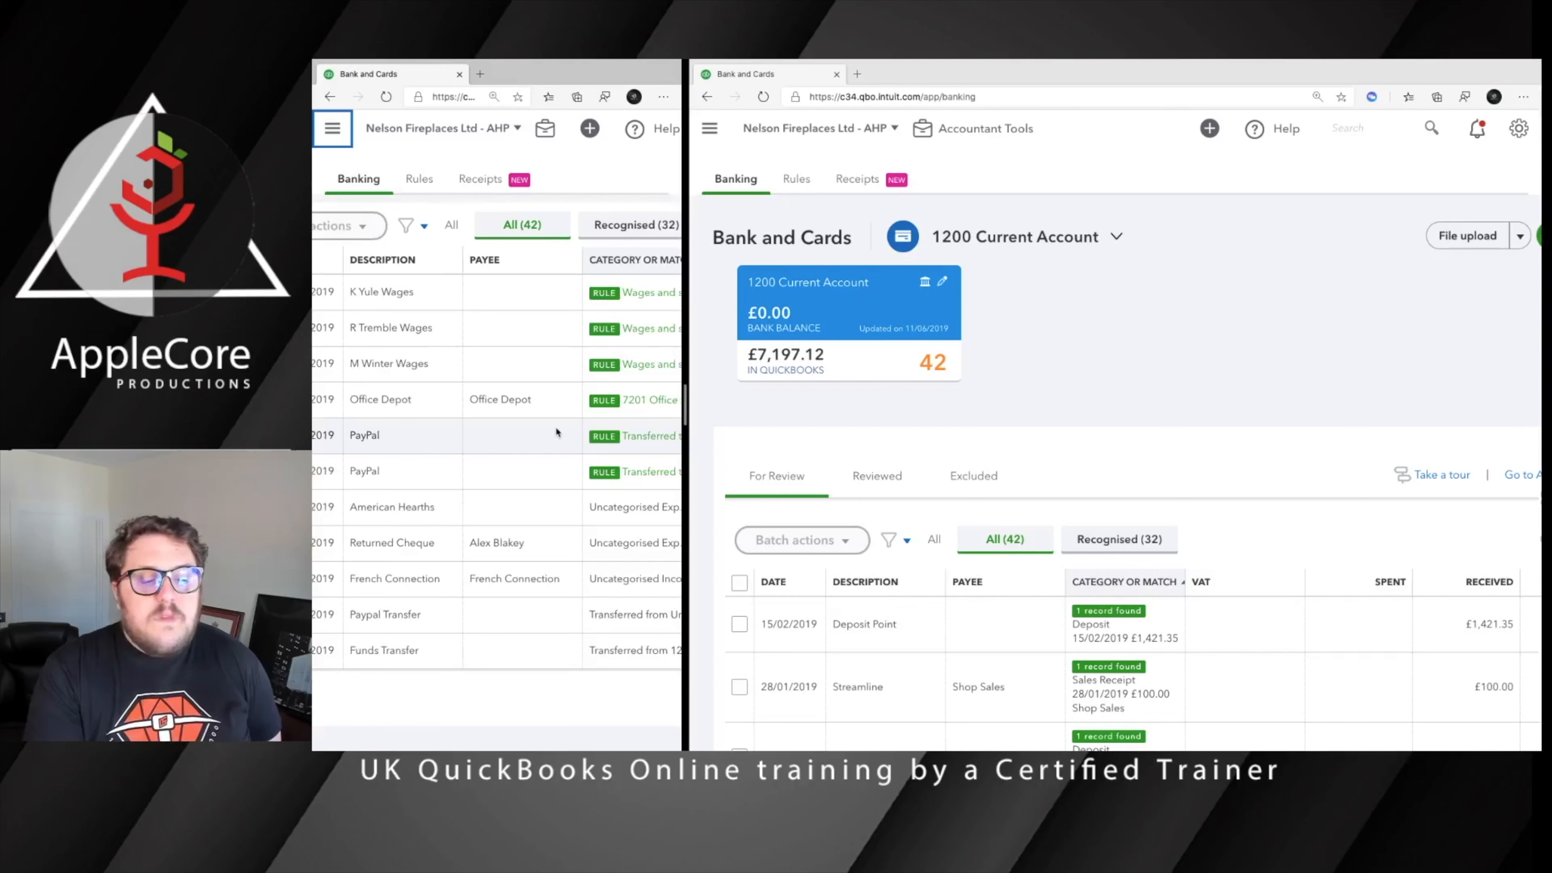
scroll(556, 432, right, 3)
scroll(556, 432, left, 3)
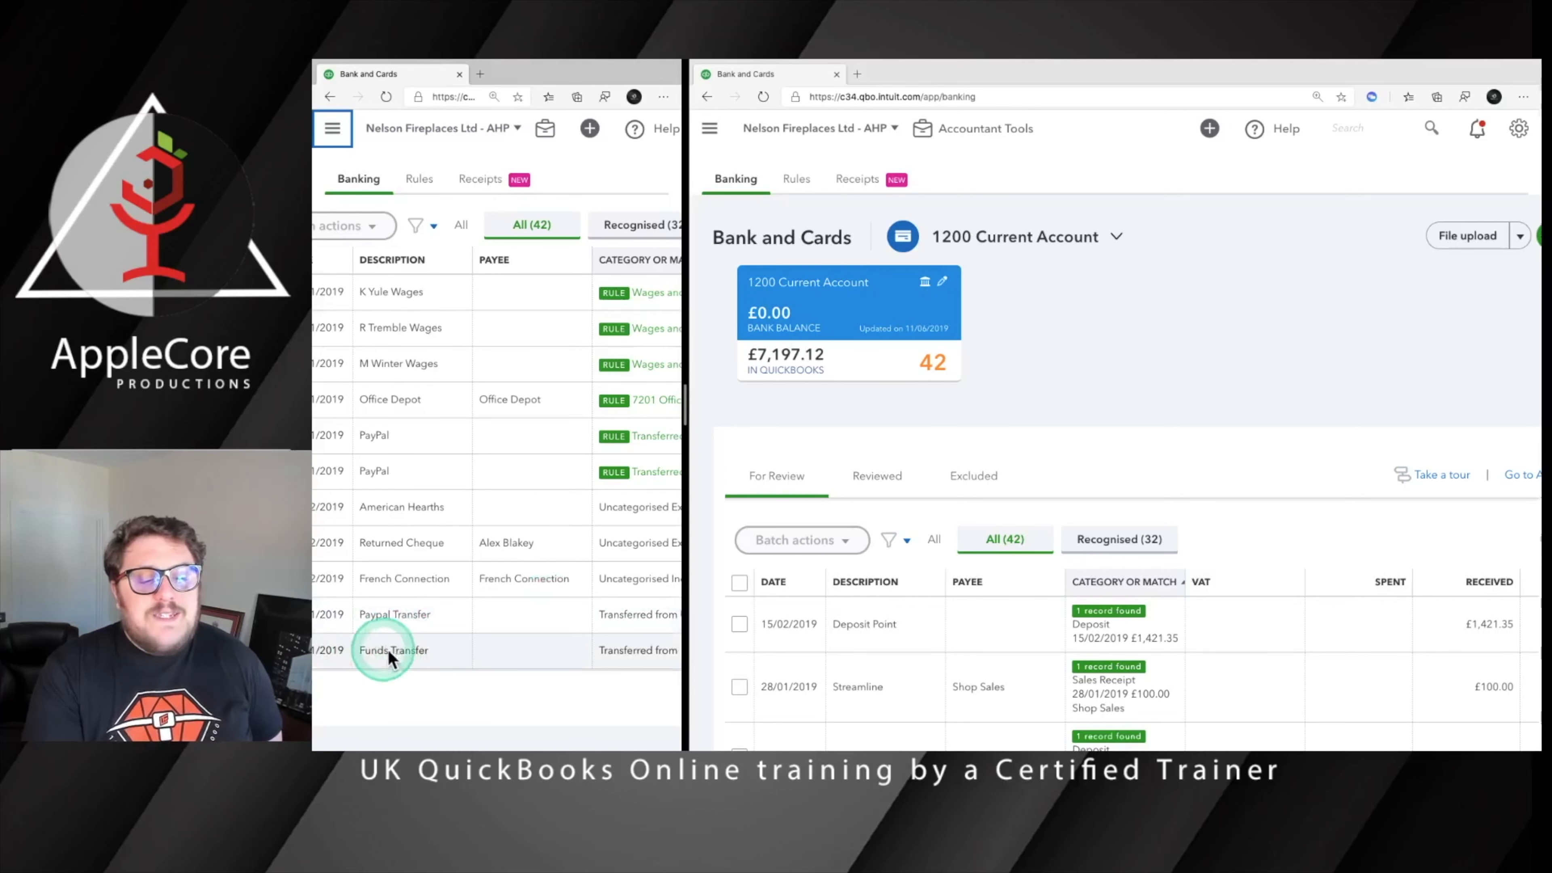
scroll(440, 649, left, 3)
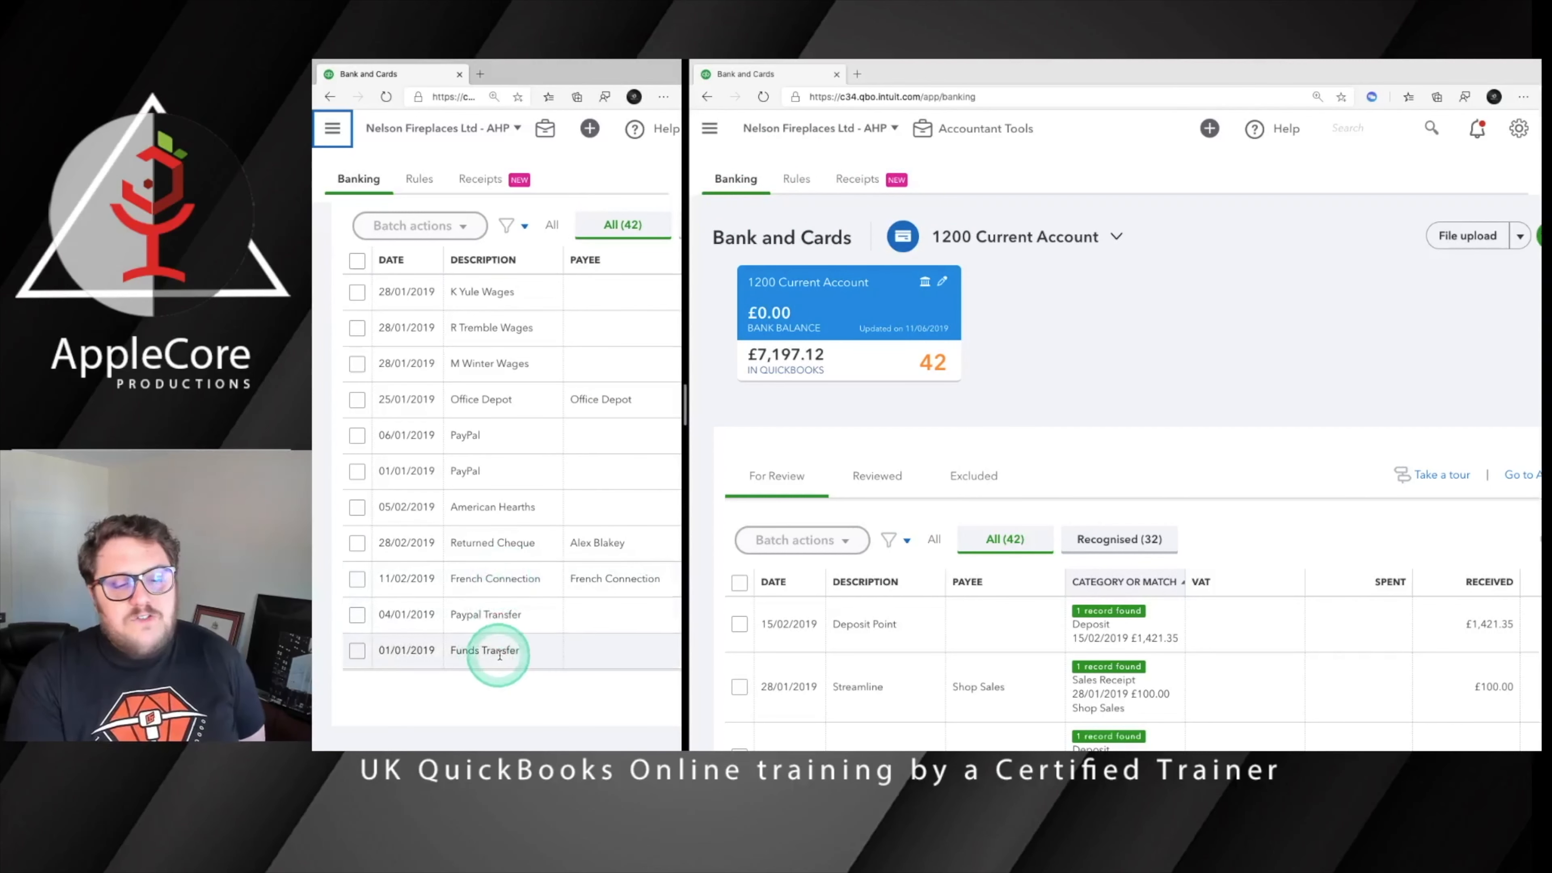
Expand the 01/01/2019 Funds Transfer transaction and examine its transfer account, currency amounts and bank detail
click(604, 654)
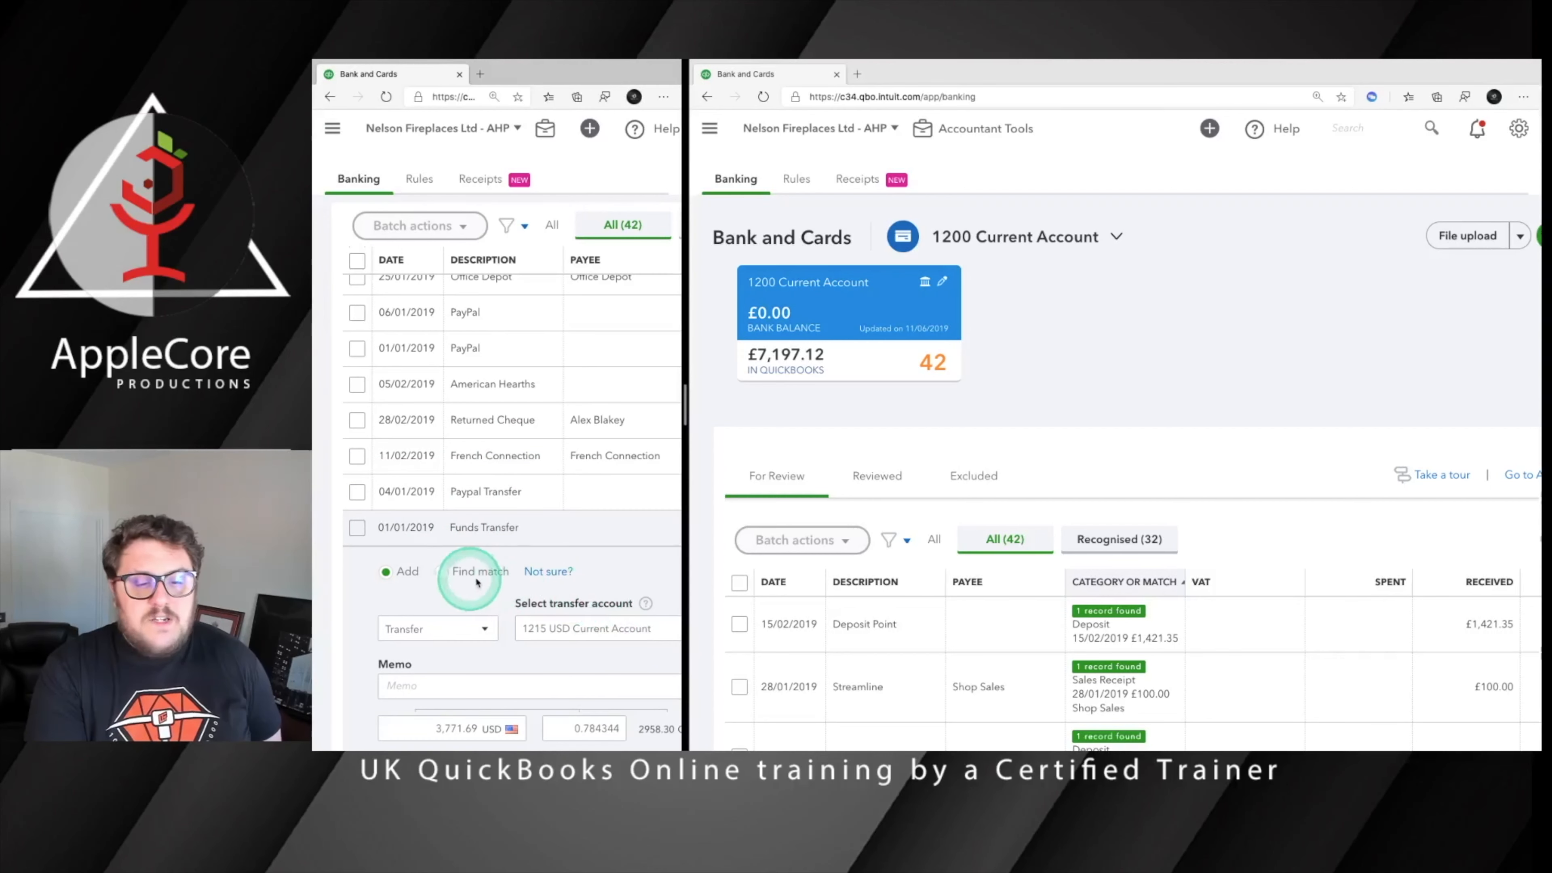
scroll(595, 616, right, 3)
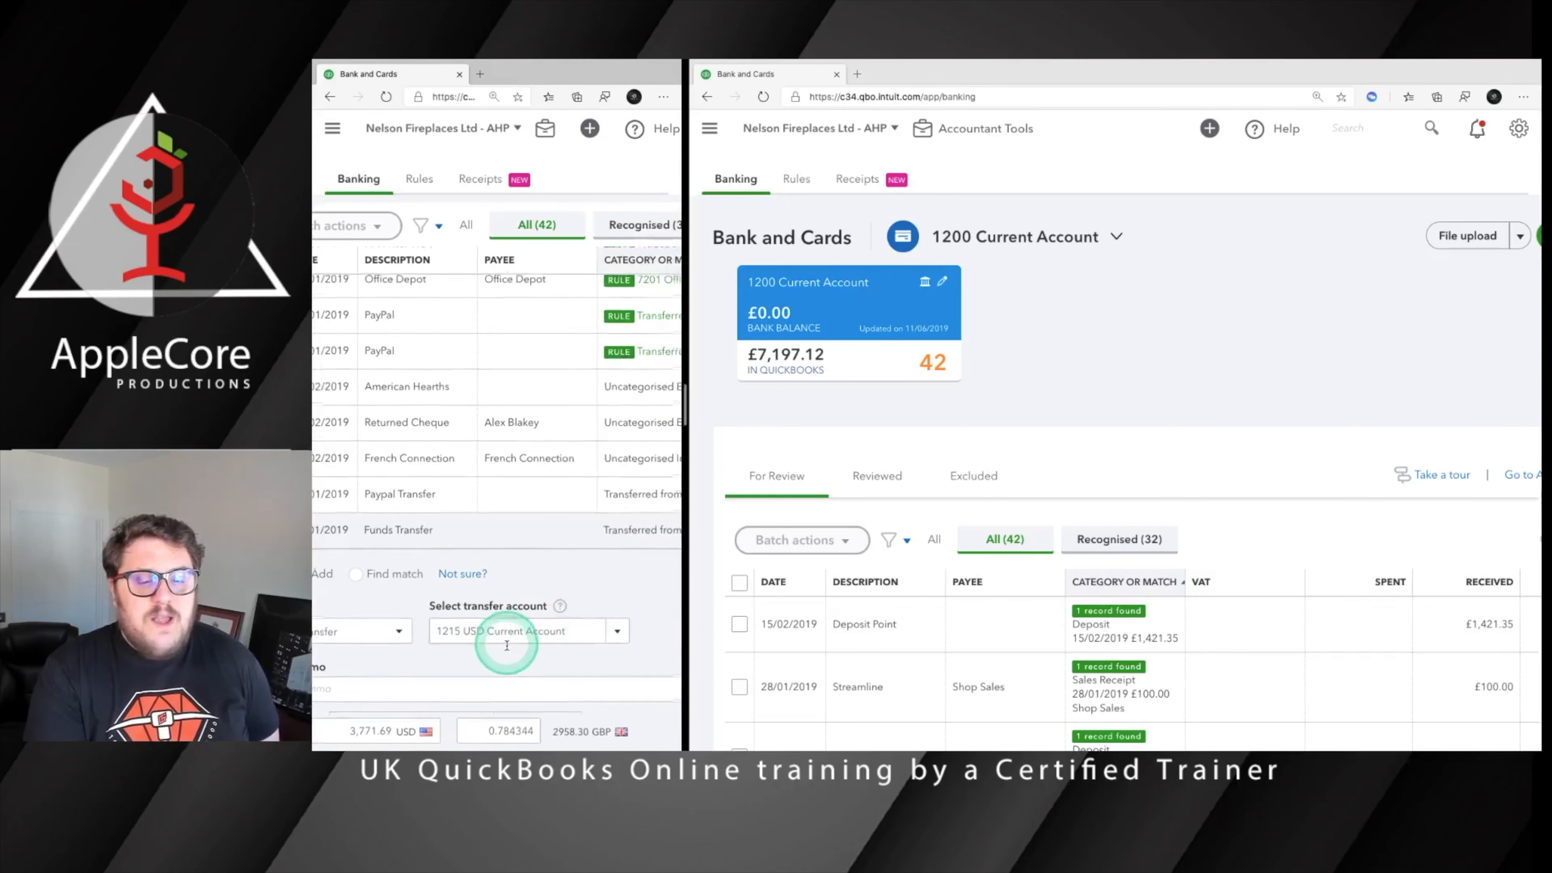
scroll(503, 641, down, 5)
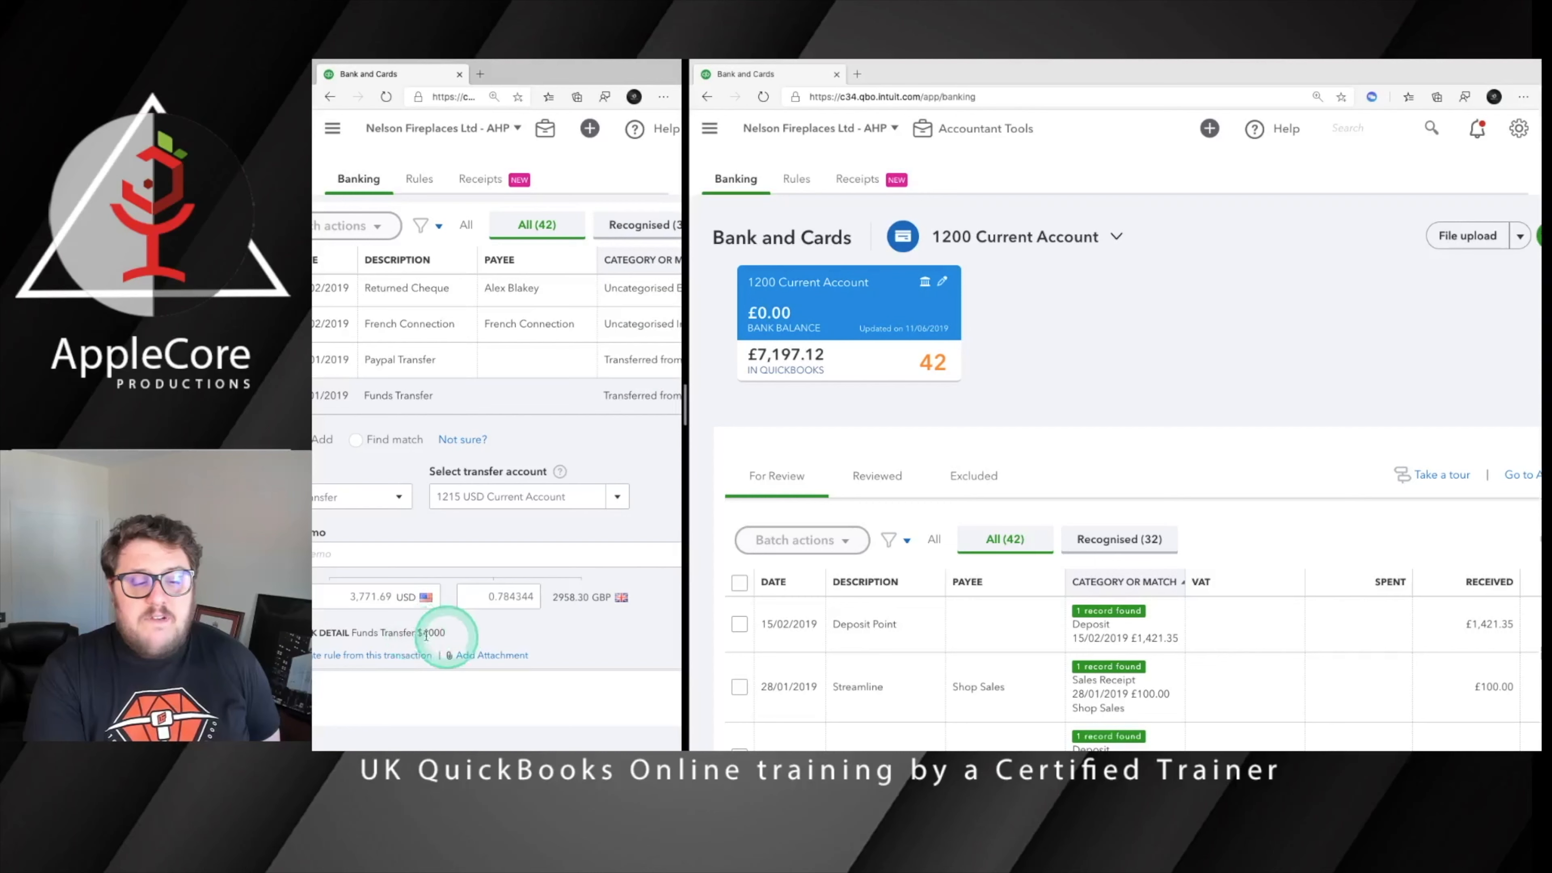
scroll(542, 627, up, 2)
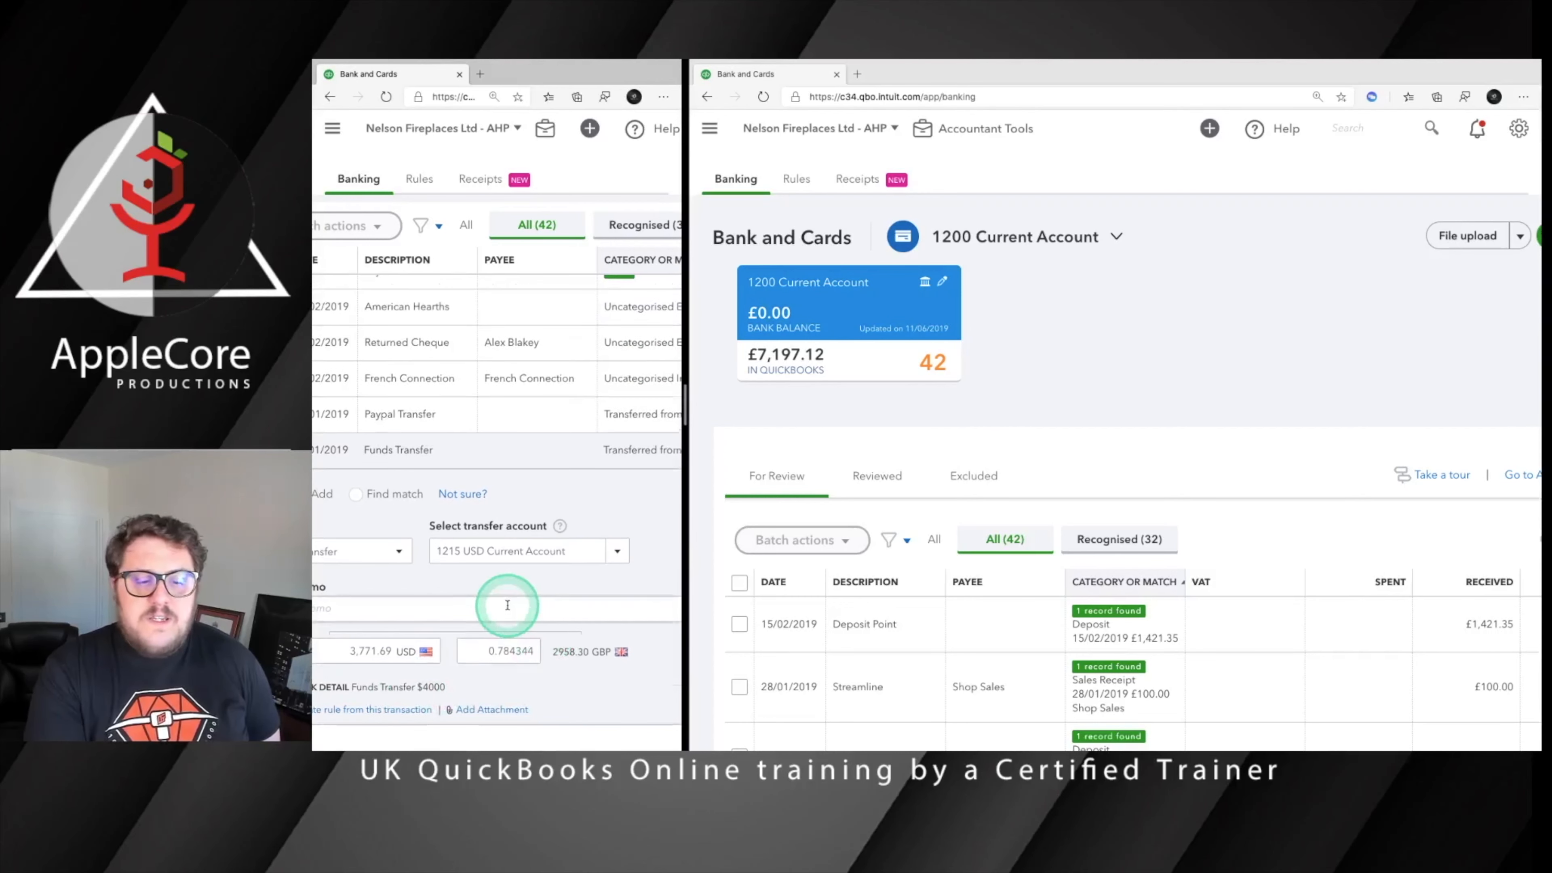
scroll(507, 606, left, 3)
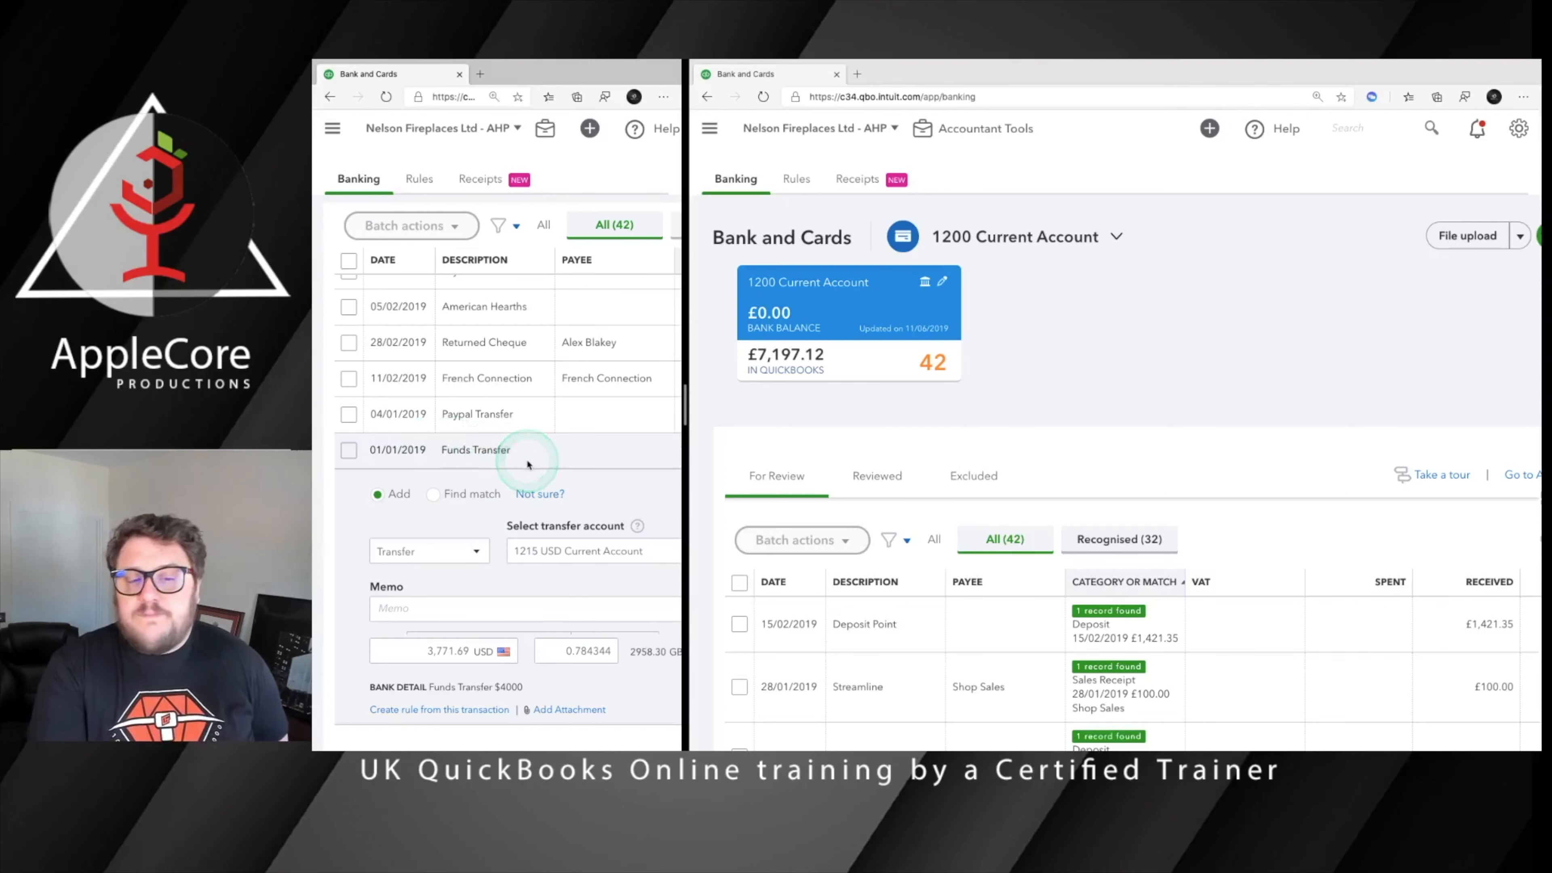
scroll(537, 569, down, 1)
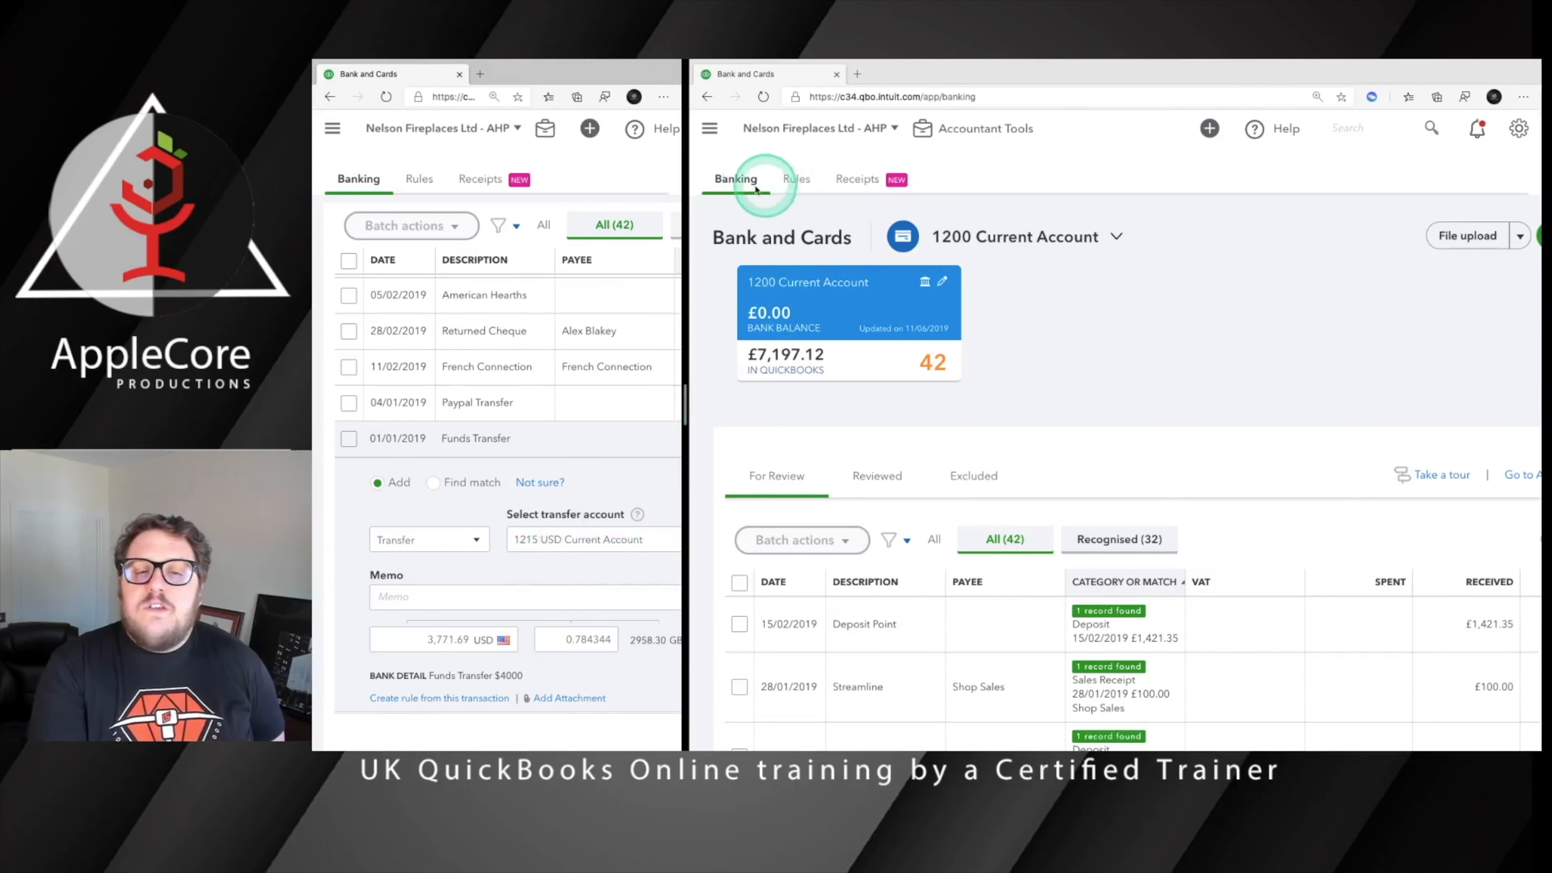
Open the bank rules list in the wider window and start a new rule named Funds Transfer
click(793, 180)
click(793, 180)
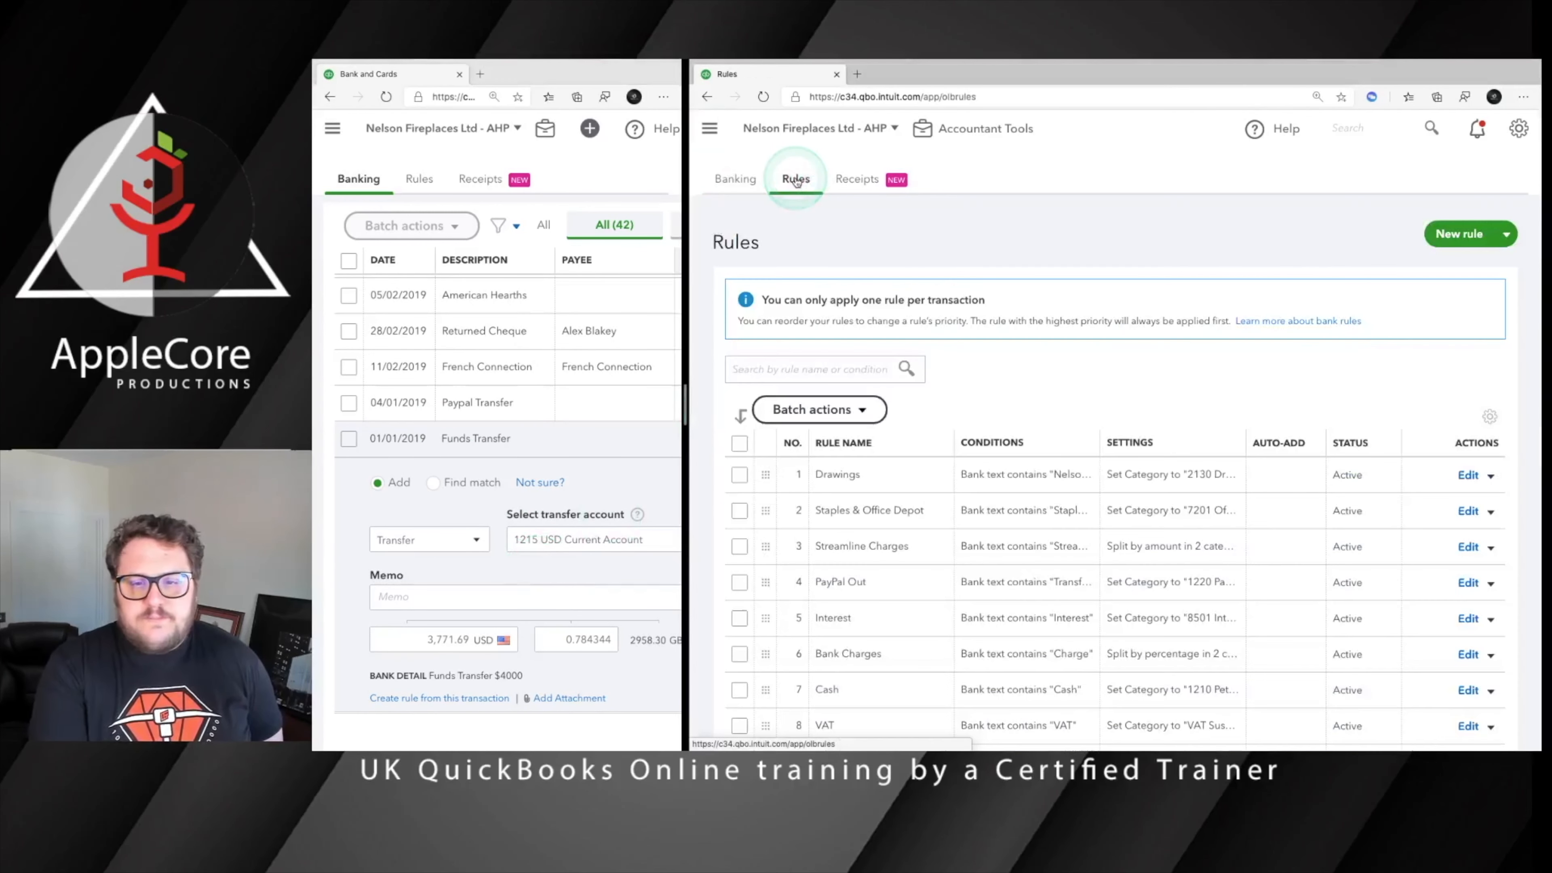
click(794, 180)
click(1476, 237)
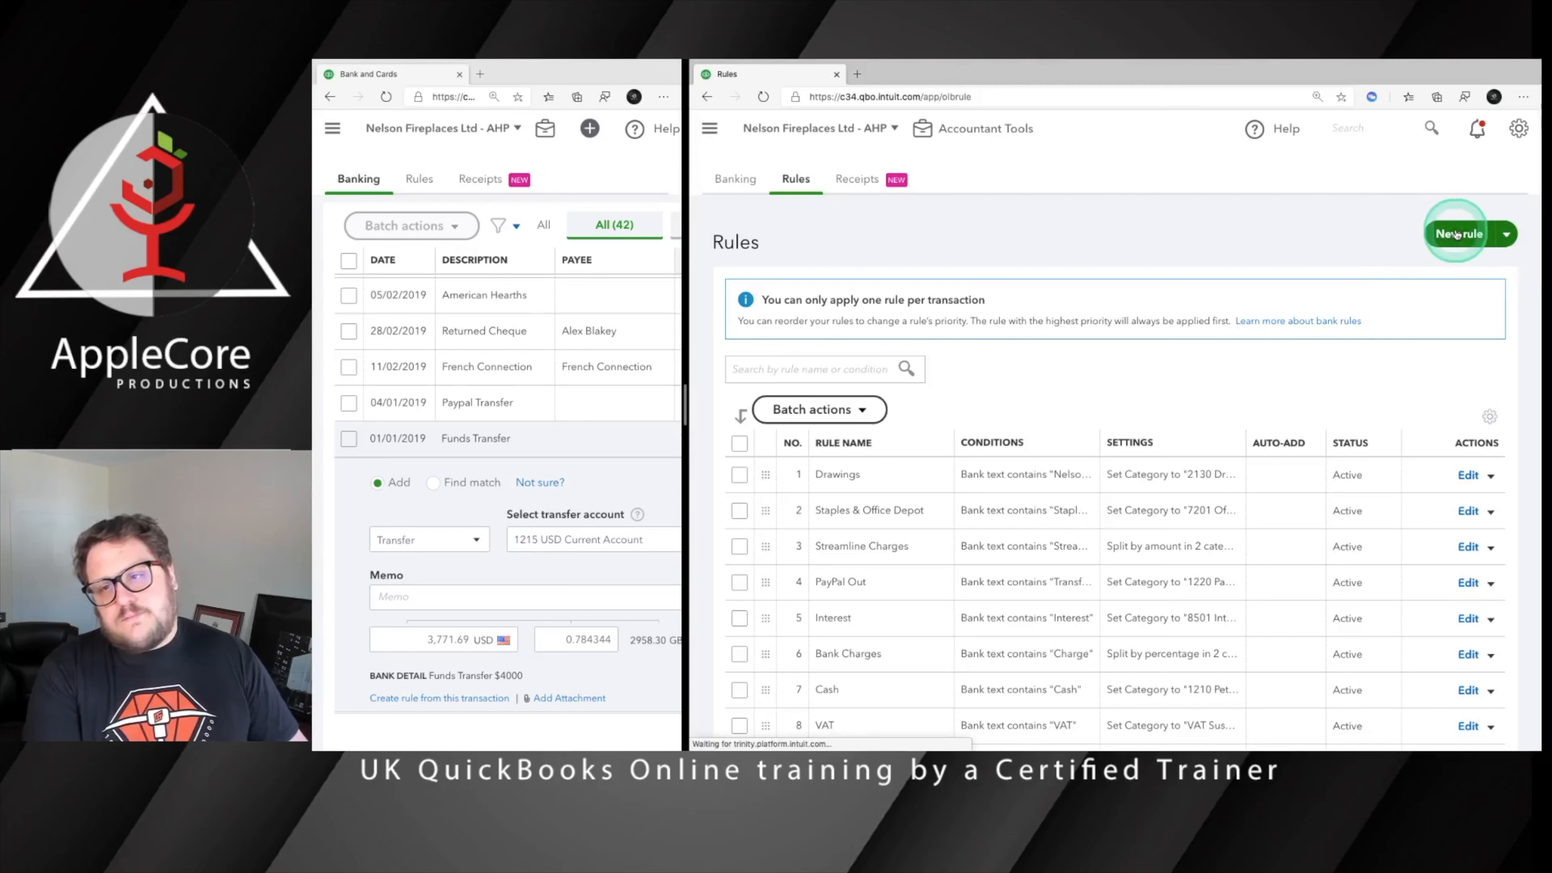
click(759, 223)
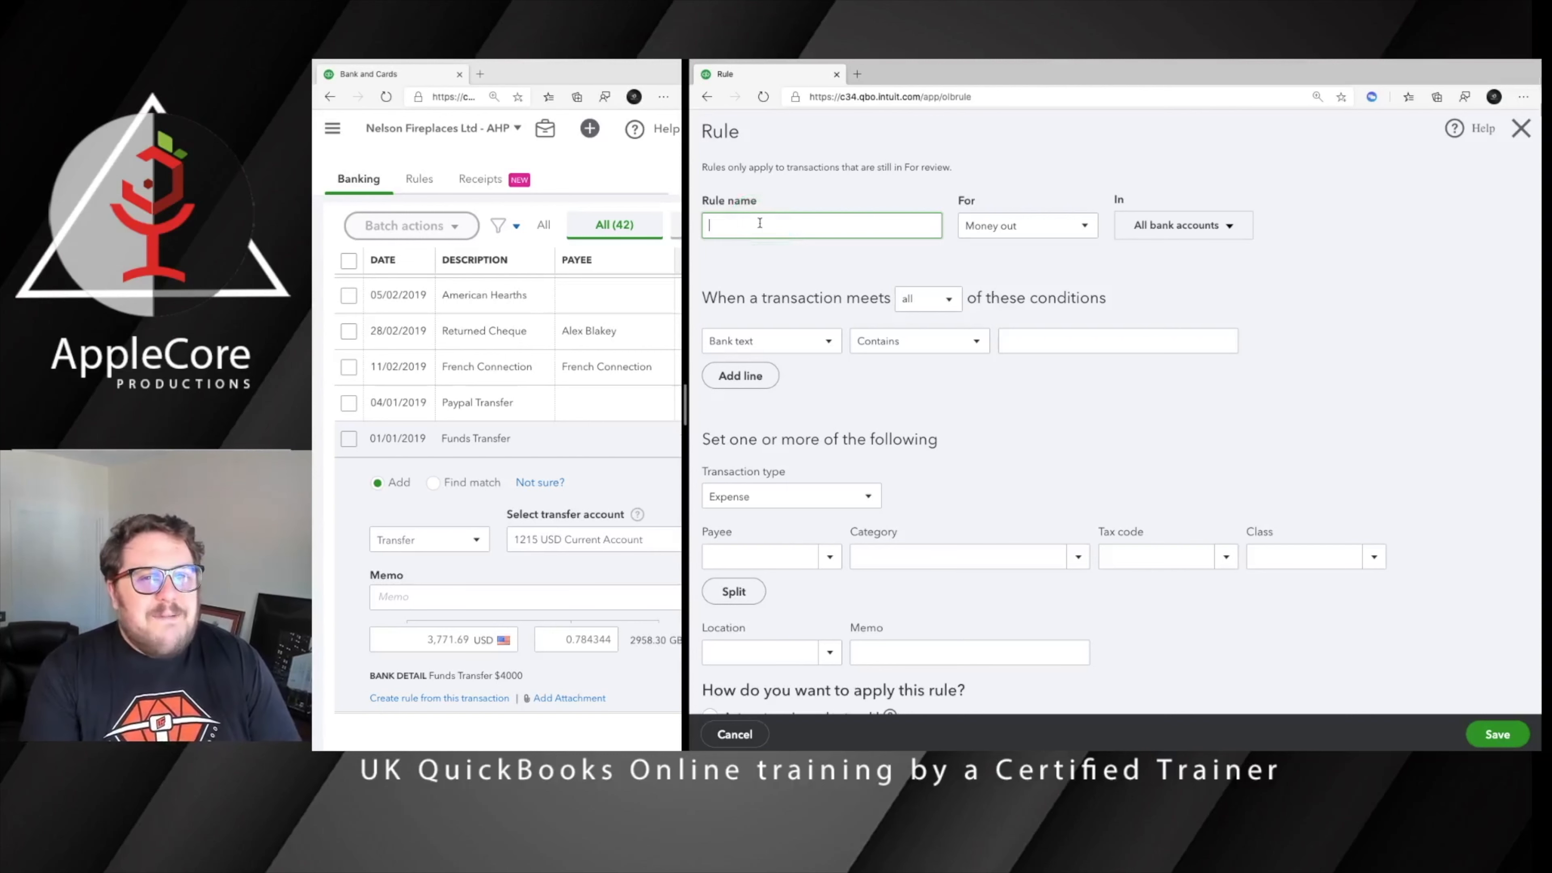
text(Fund)
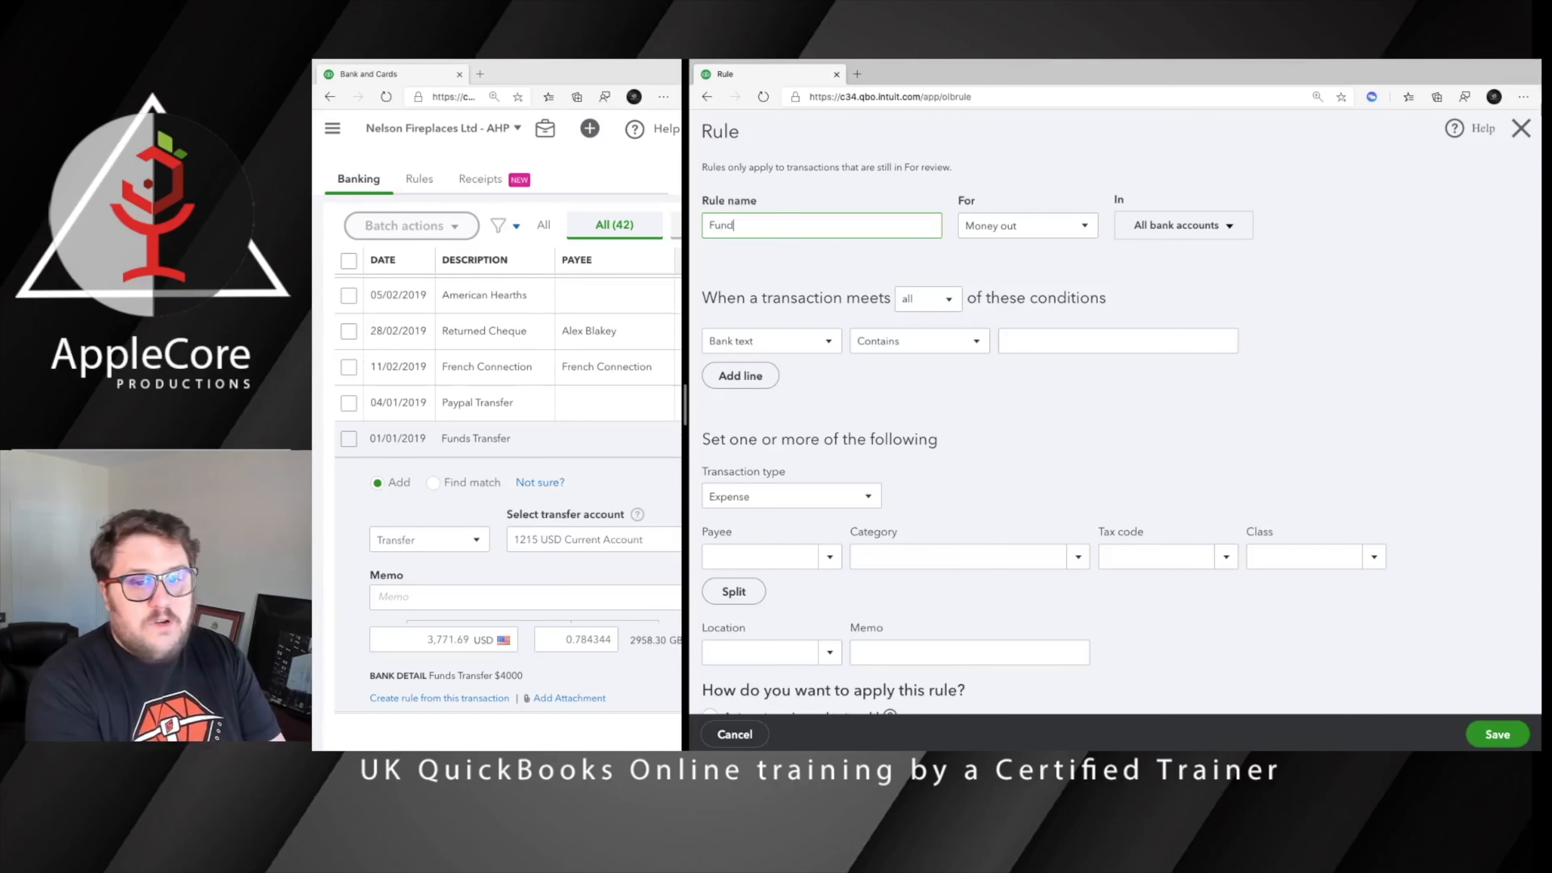
text(s Transfer)
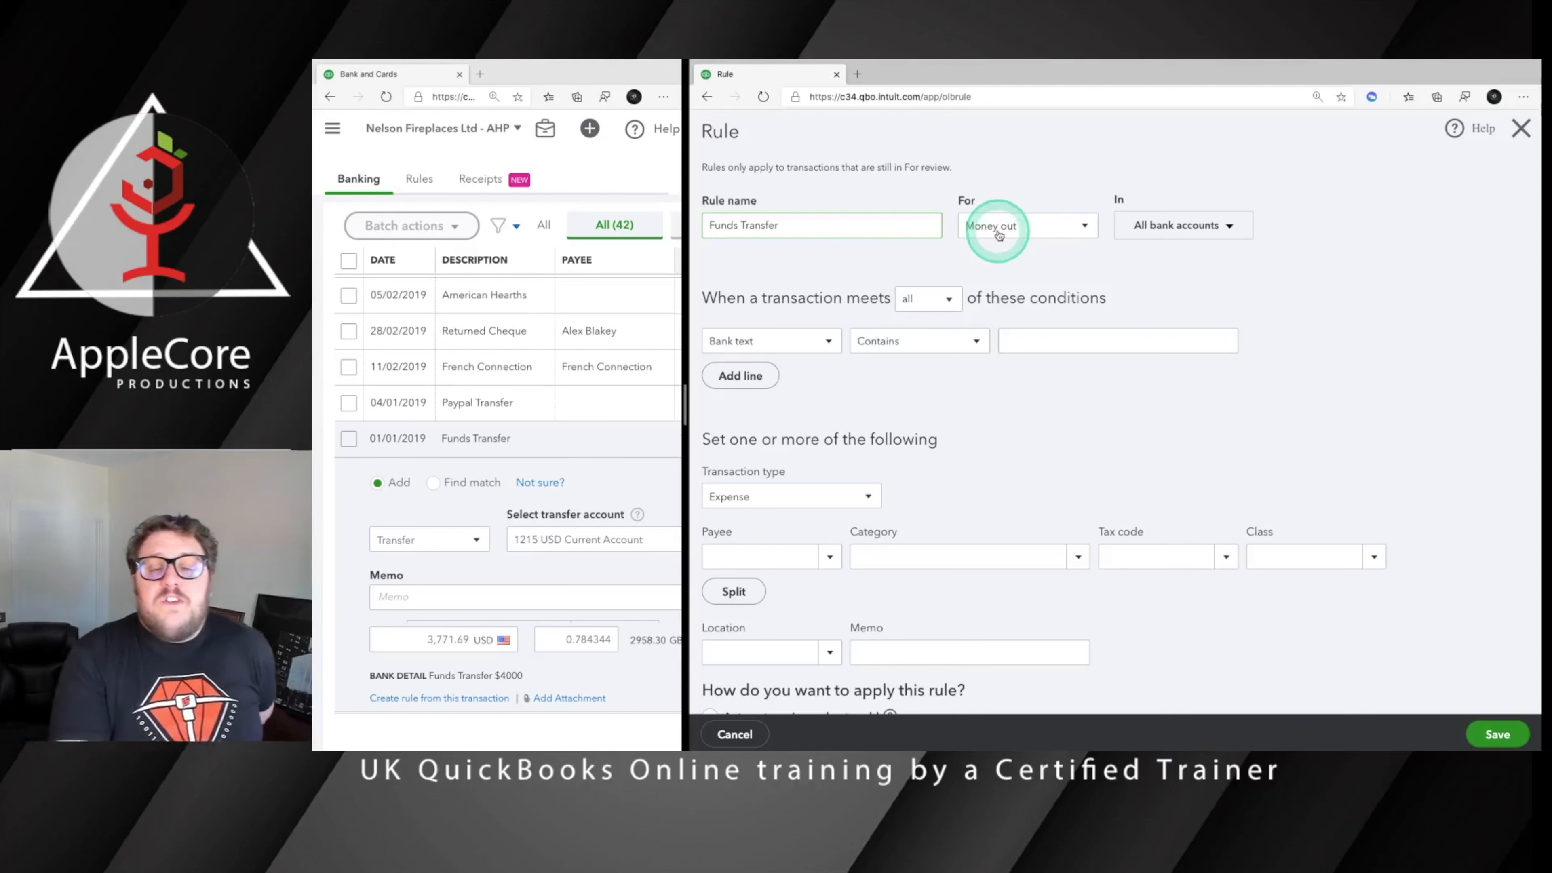
Examine the new rule's options for money direction, bank accounts and matching all or any conditions
click(1037, 225)
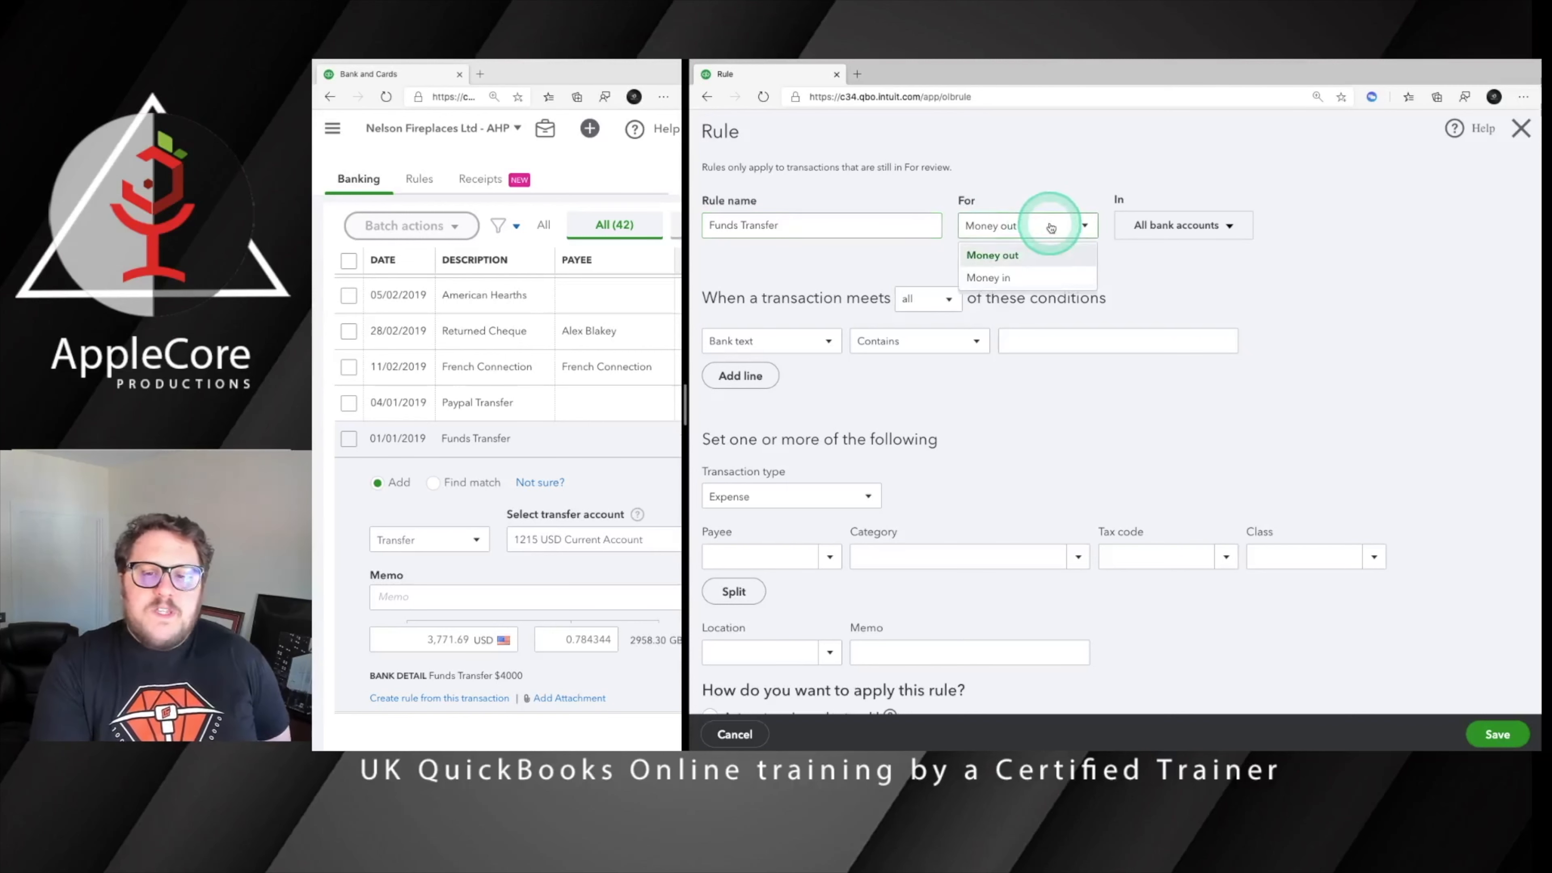
click(1203, 230)
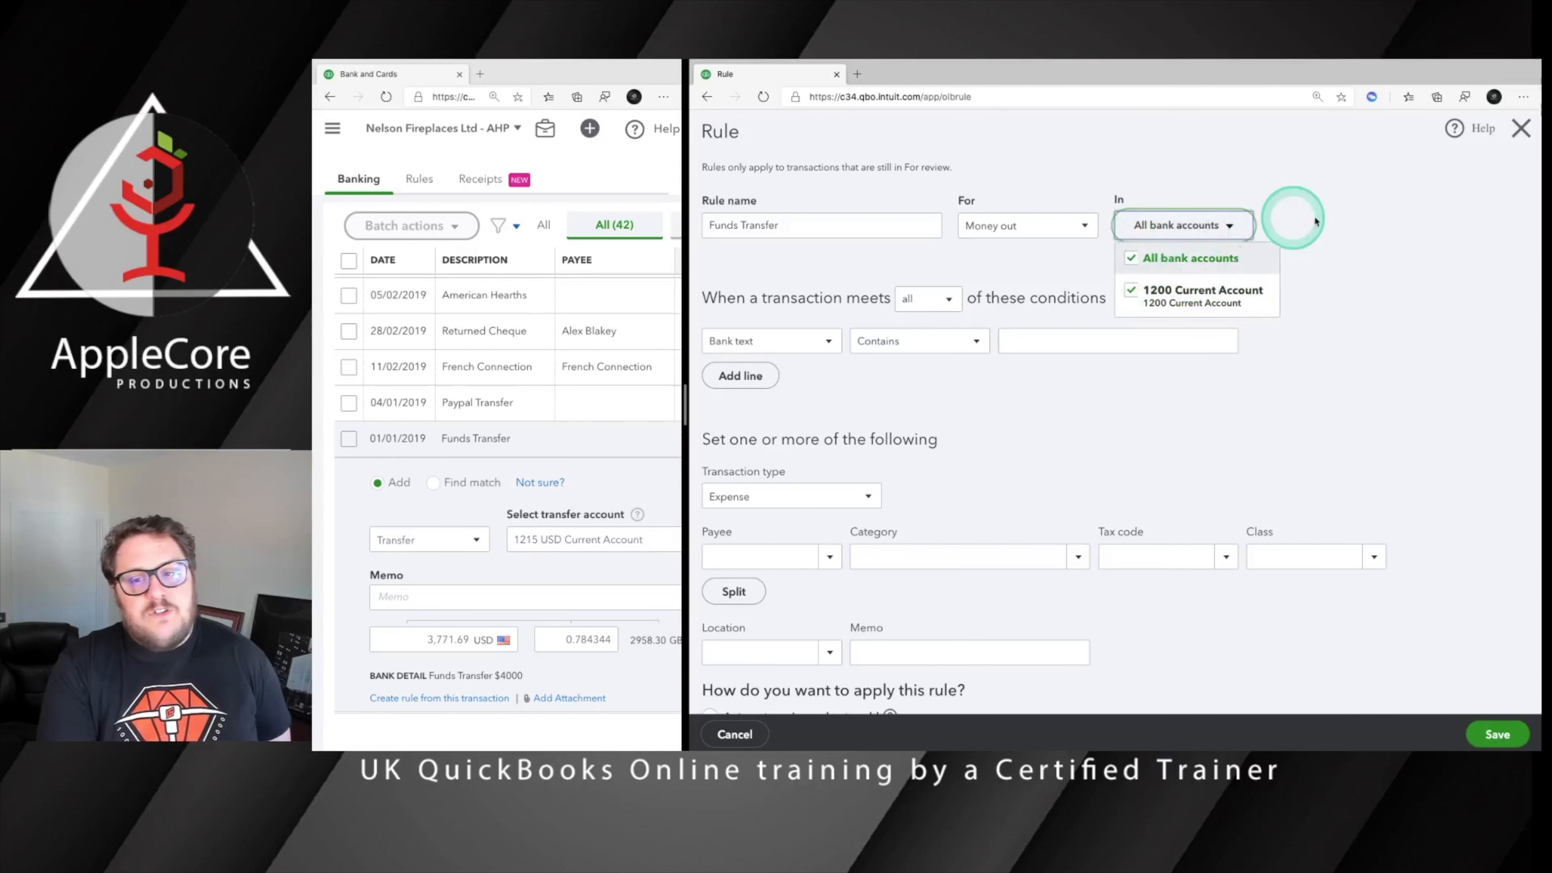
click(1307, 220)
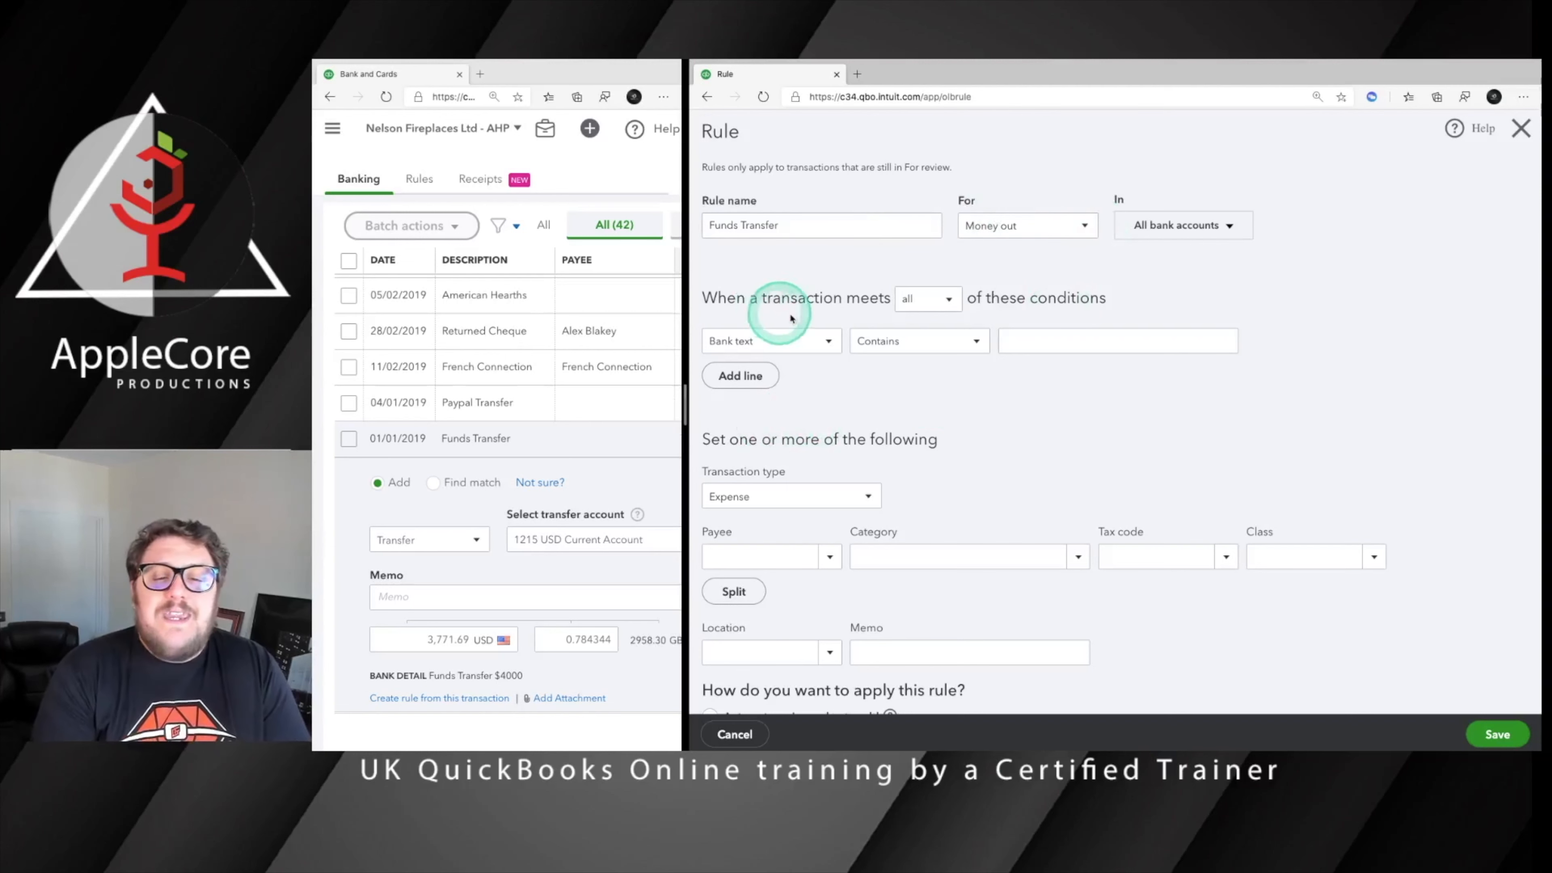
click(942, 301)
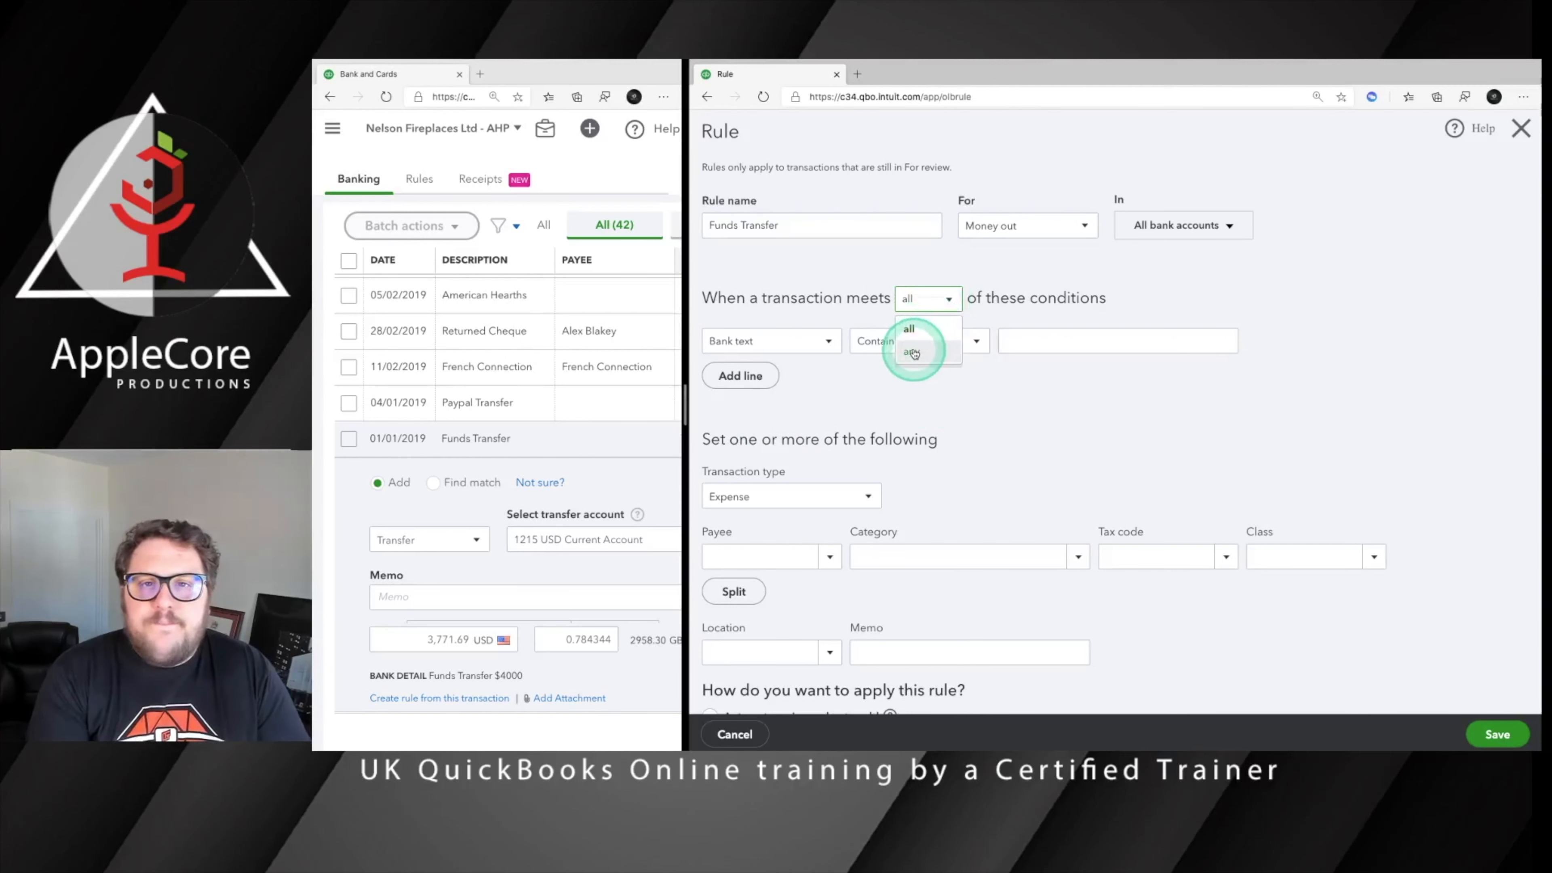
click(1011, 281)
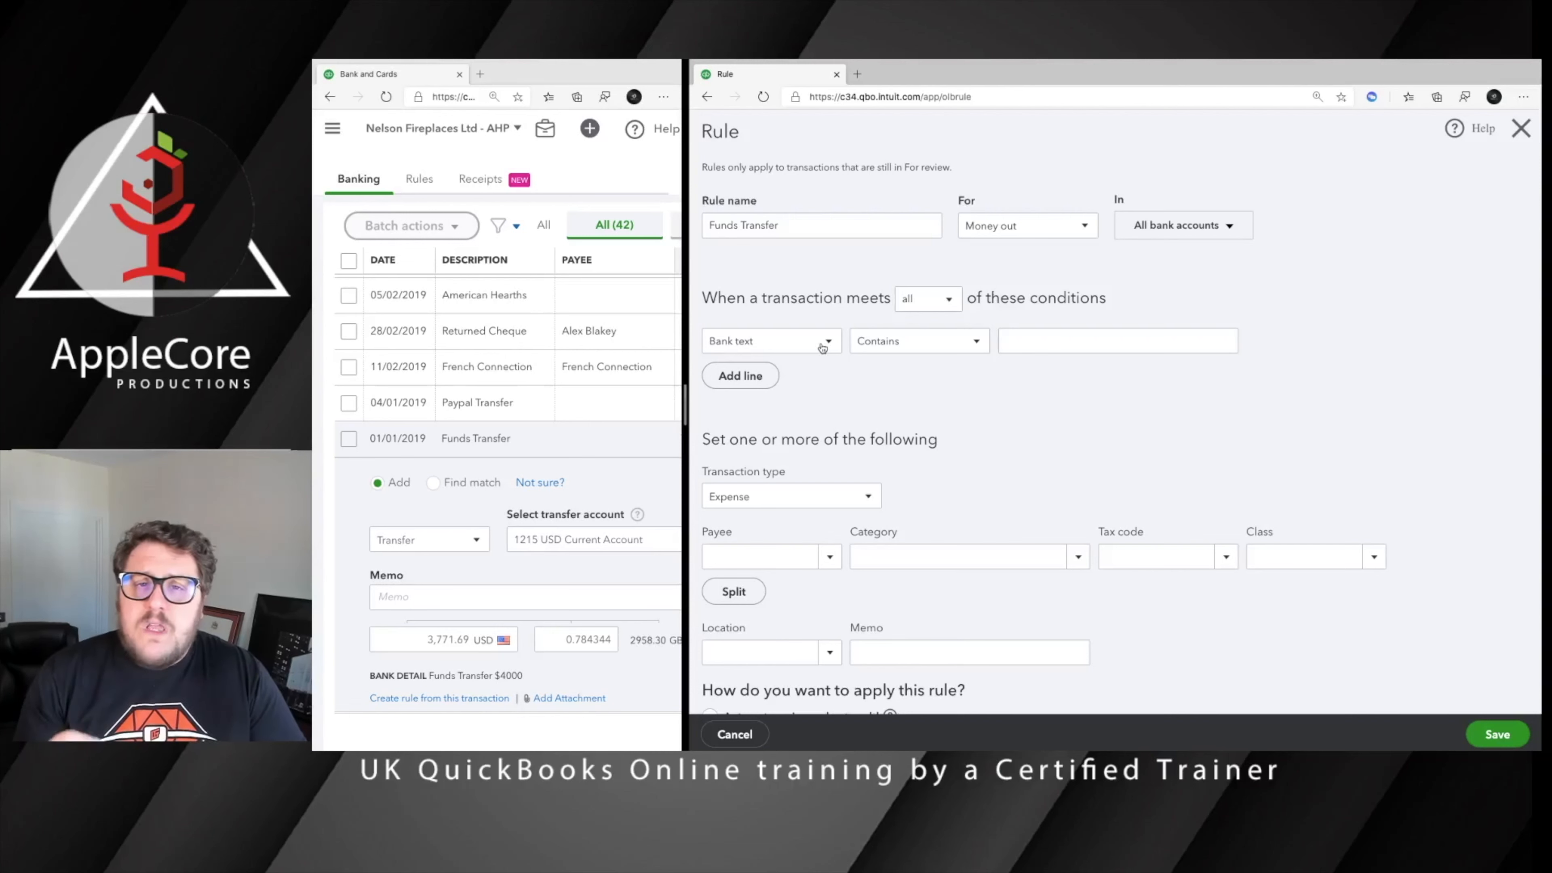
click(945, 301)
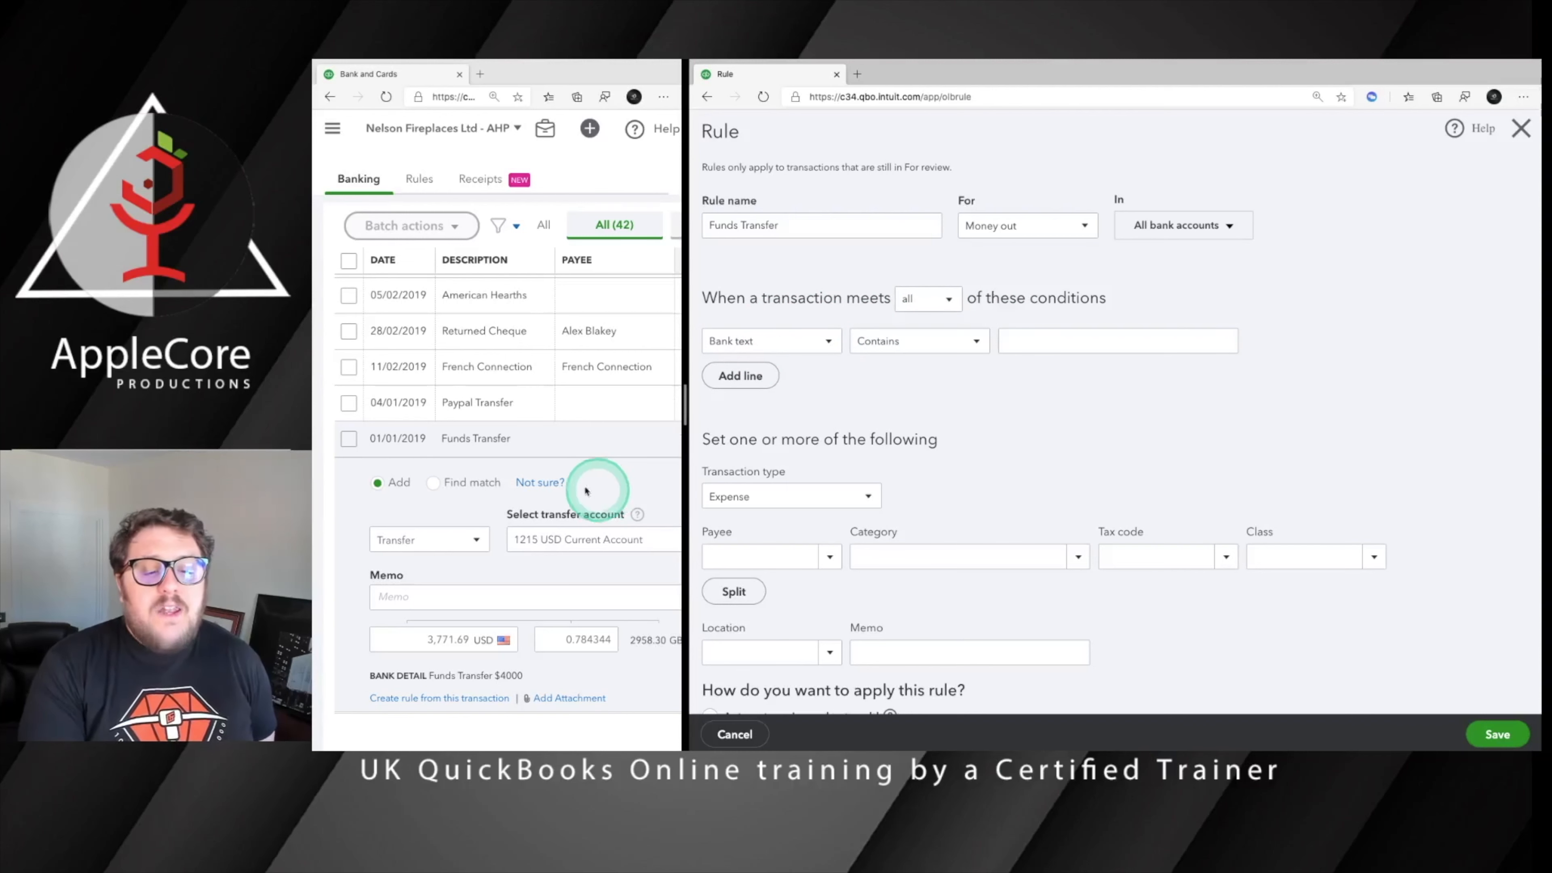
Set the rule's condition to Description contains "Funds Transfer", copying the text from the 01/01/2019 bank transaction
click(759, 340)
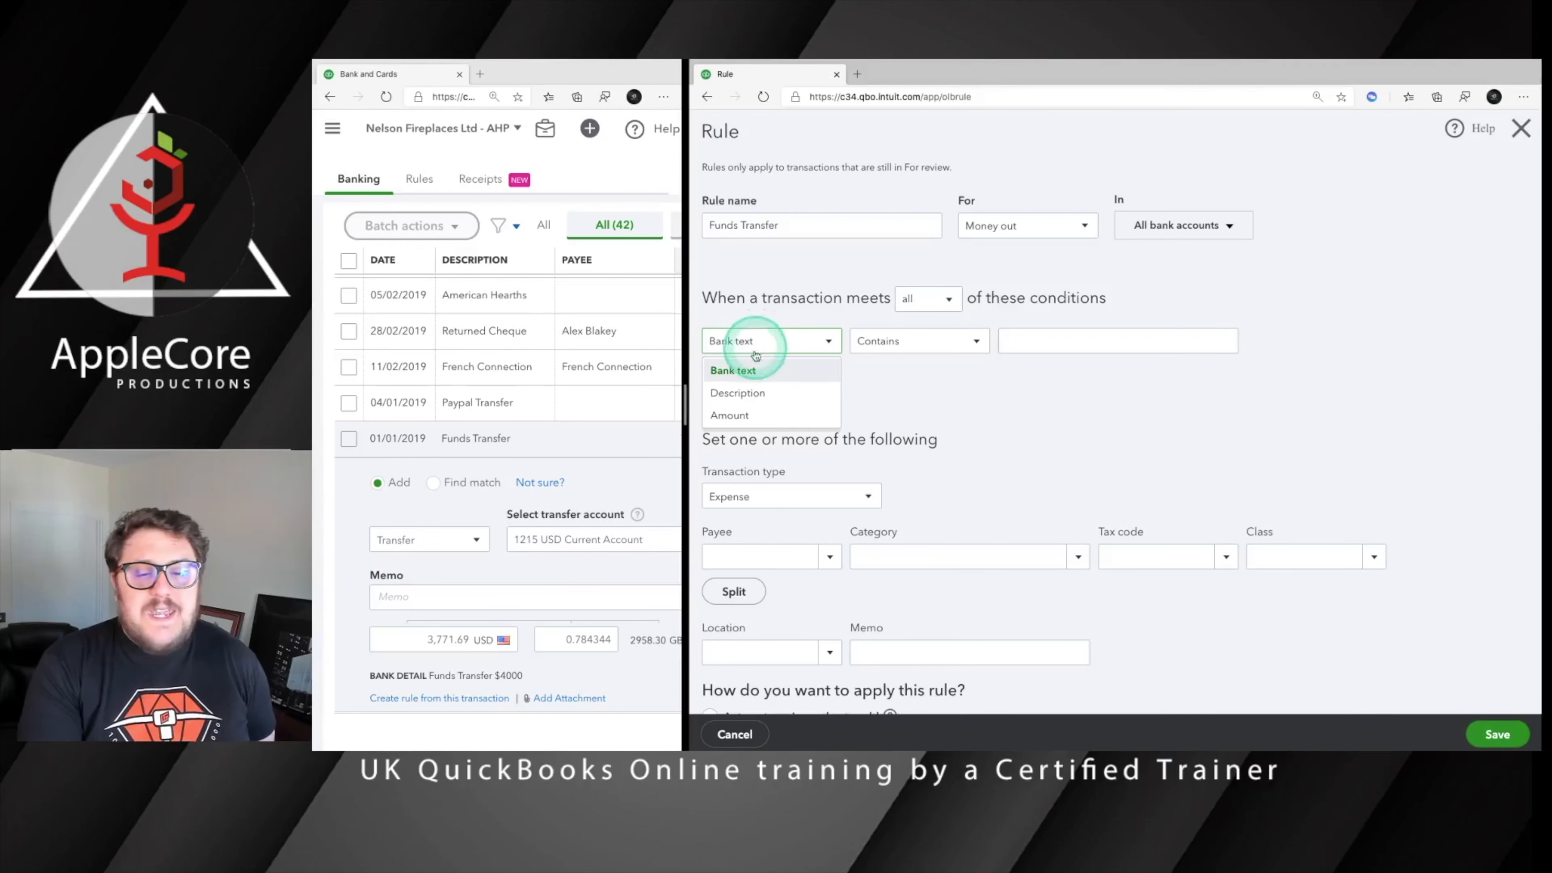
click(737, 392)
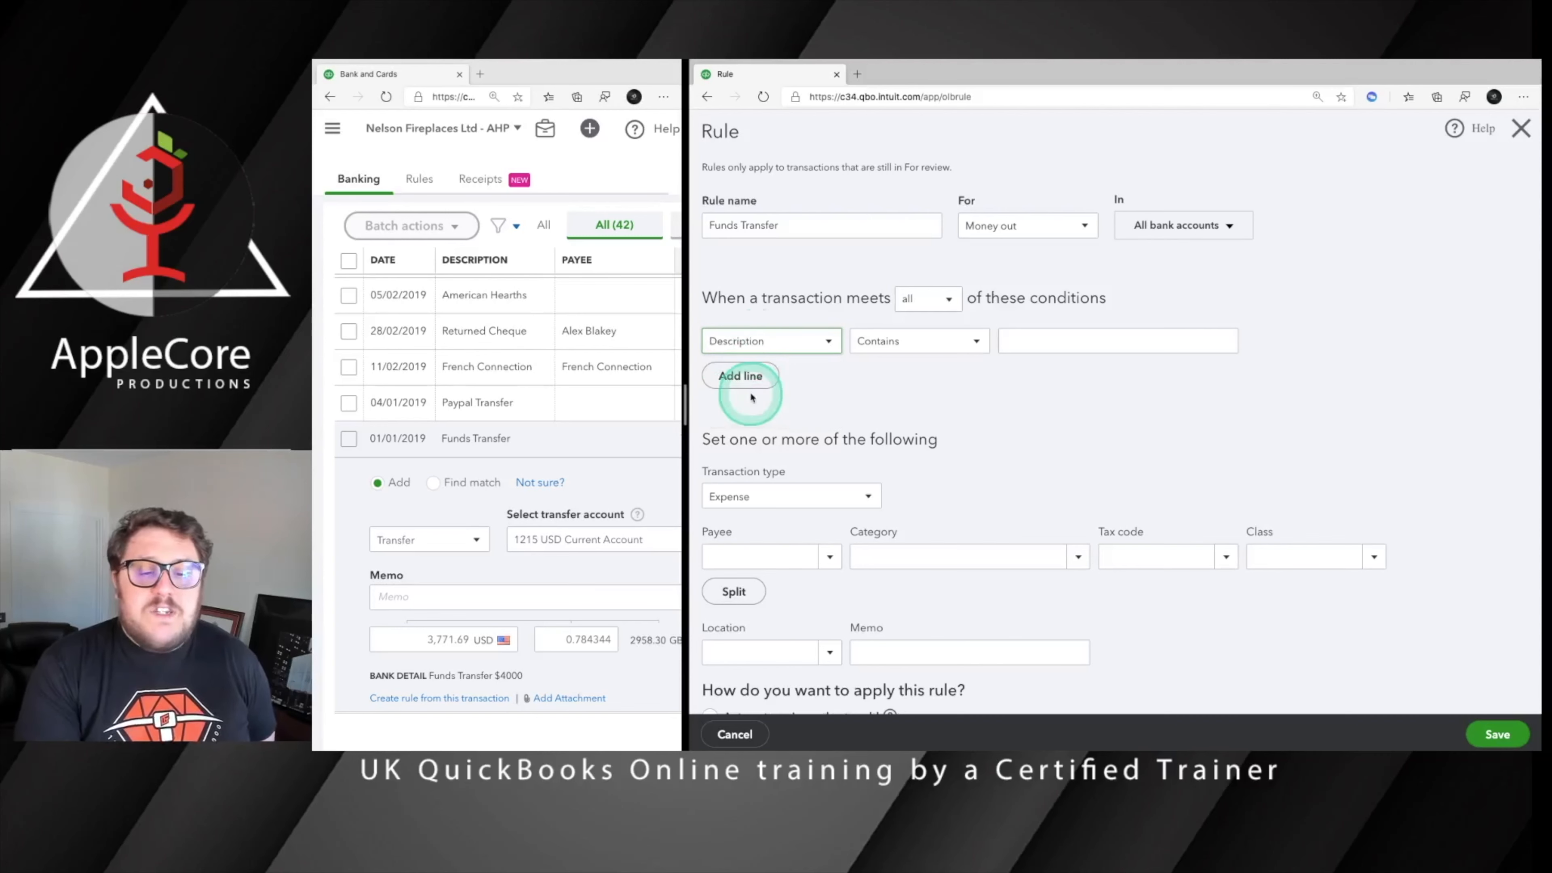
click(518, 440)
drag(442, 438, 519, 439)
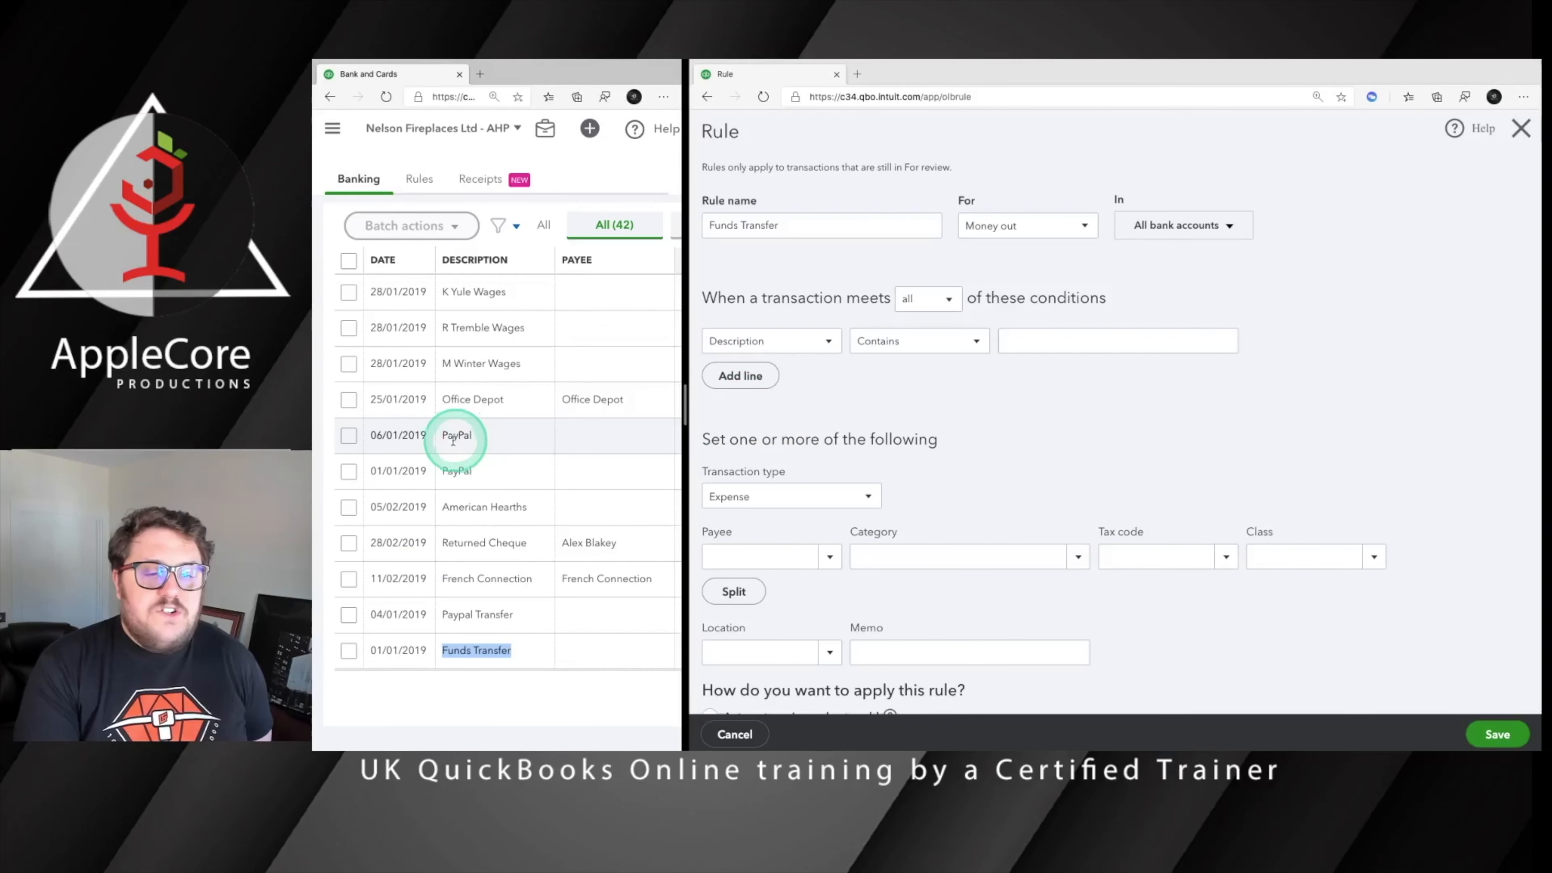
right_click(482, 648)
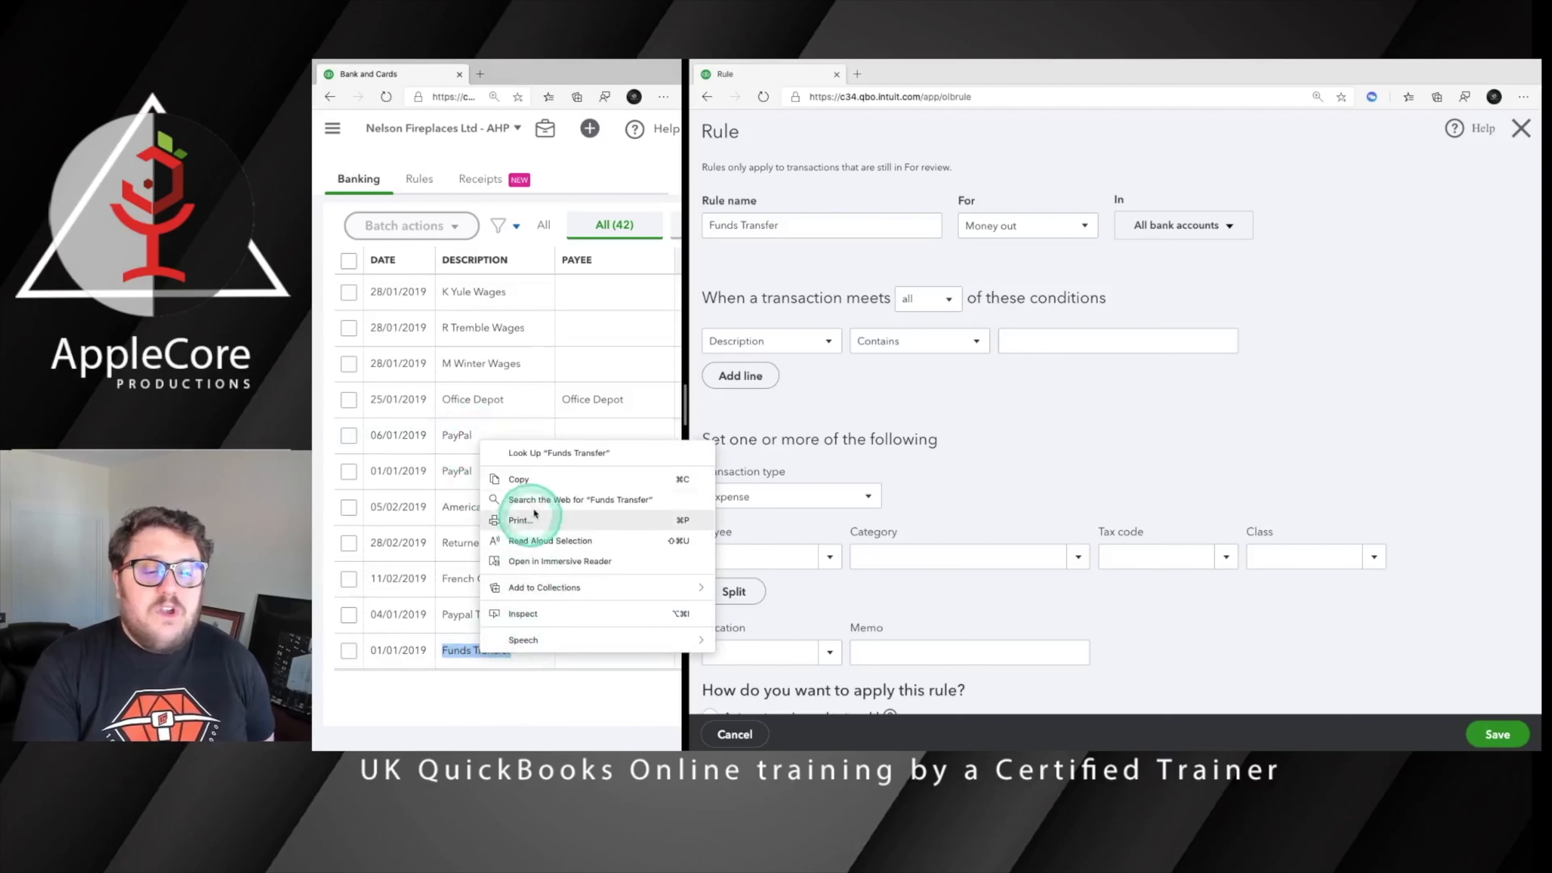
click(520, 481)
click(991, 392)
right_click(1030, 344)
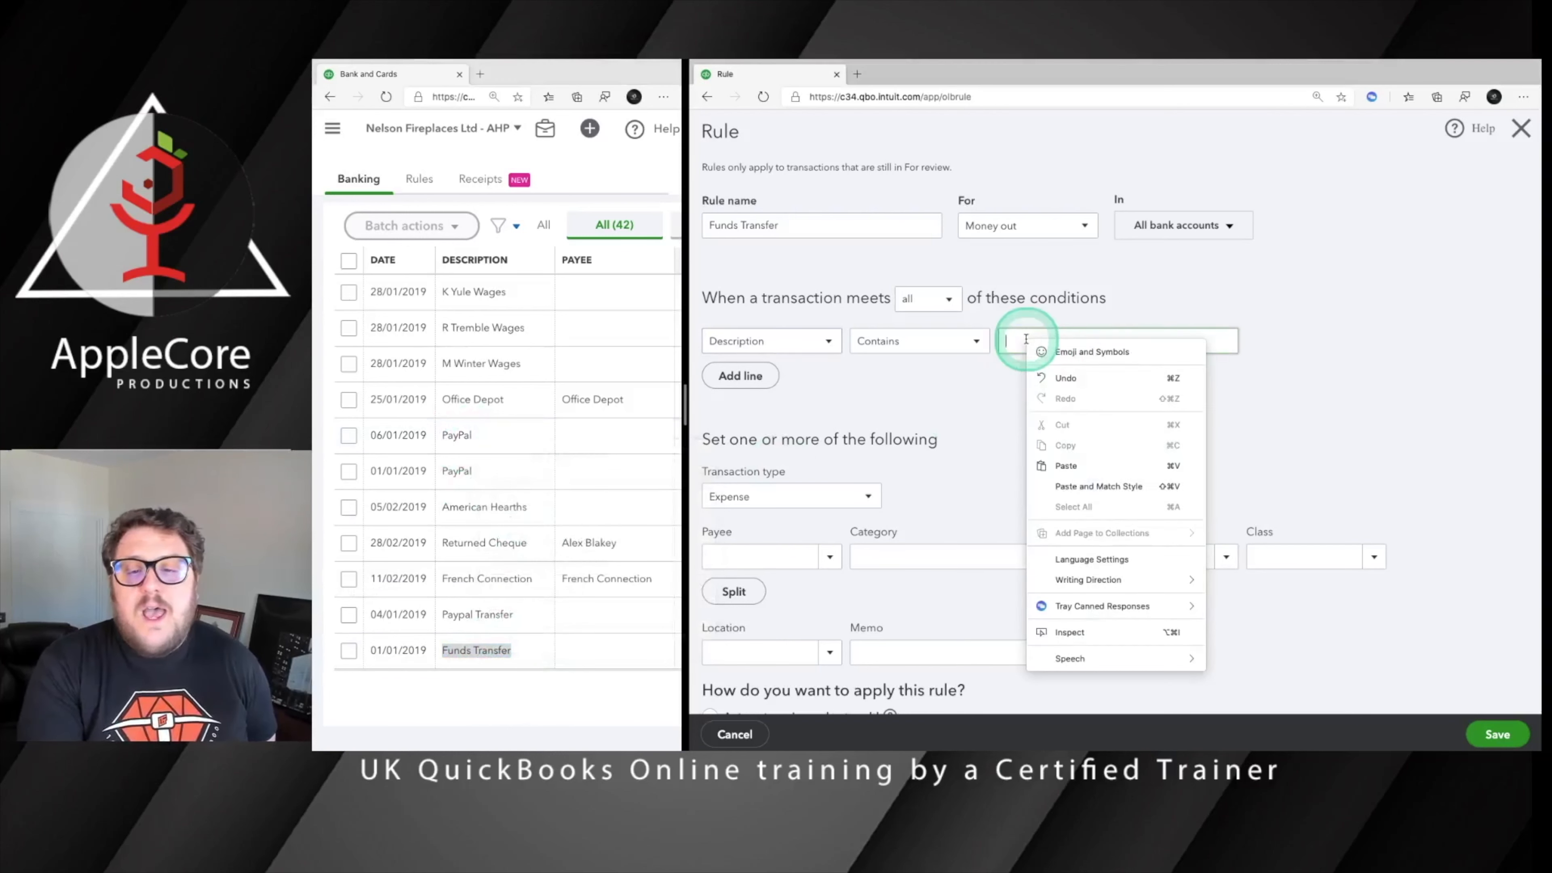
click(1066, 466)
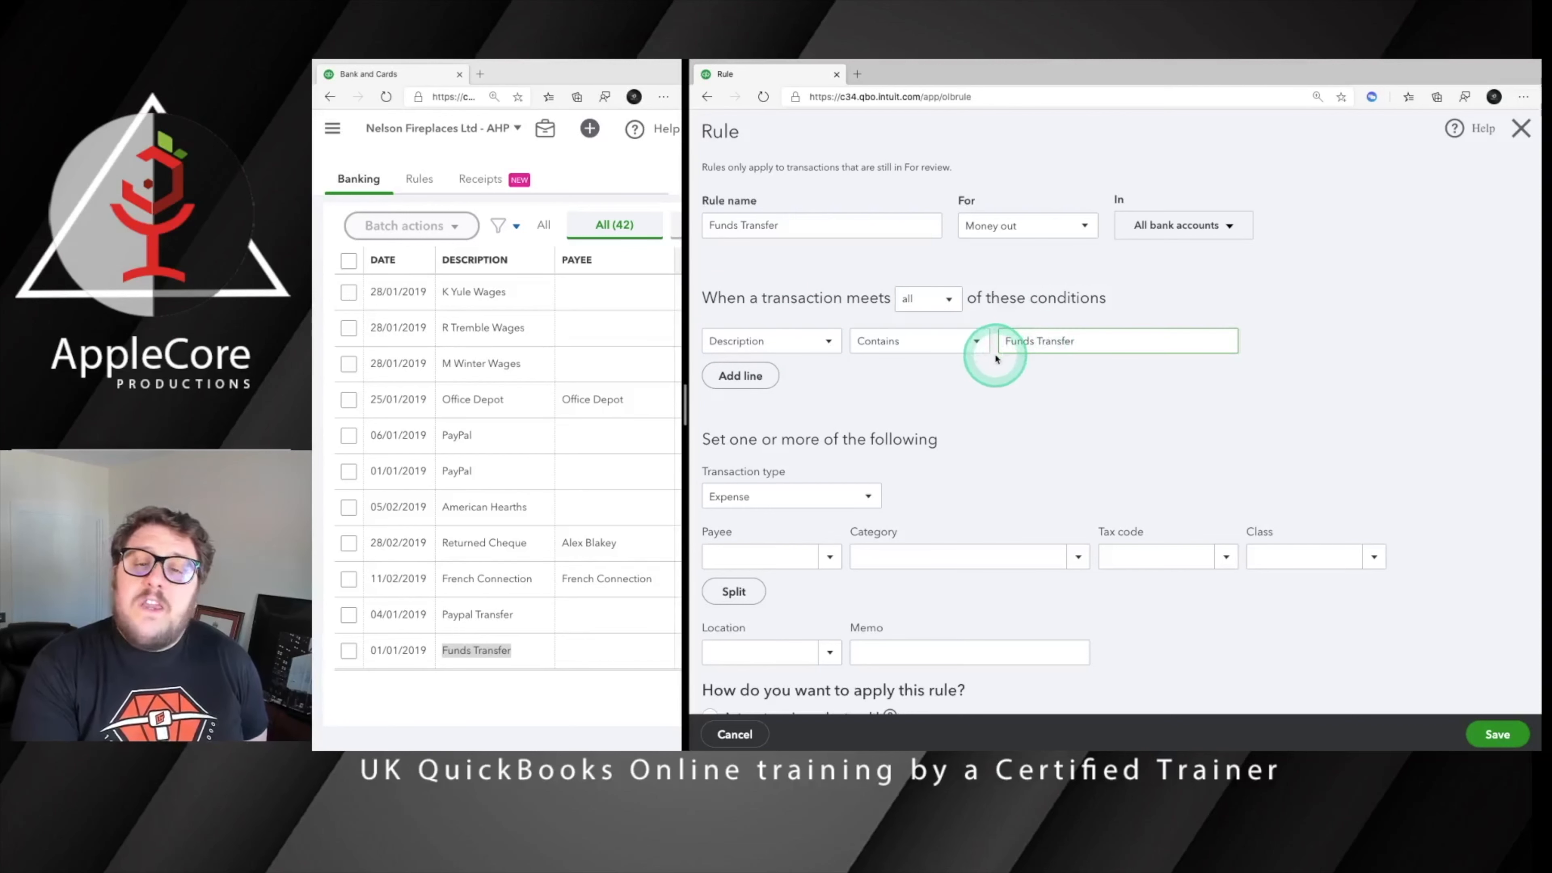
Add a second condition line and expand the 01/01/2019 Funds Transfer transaction to compare its bank detail
click(737, 377)
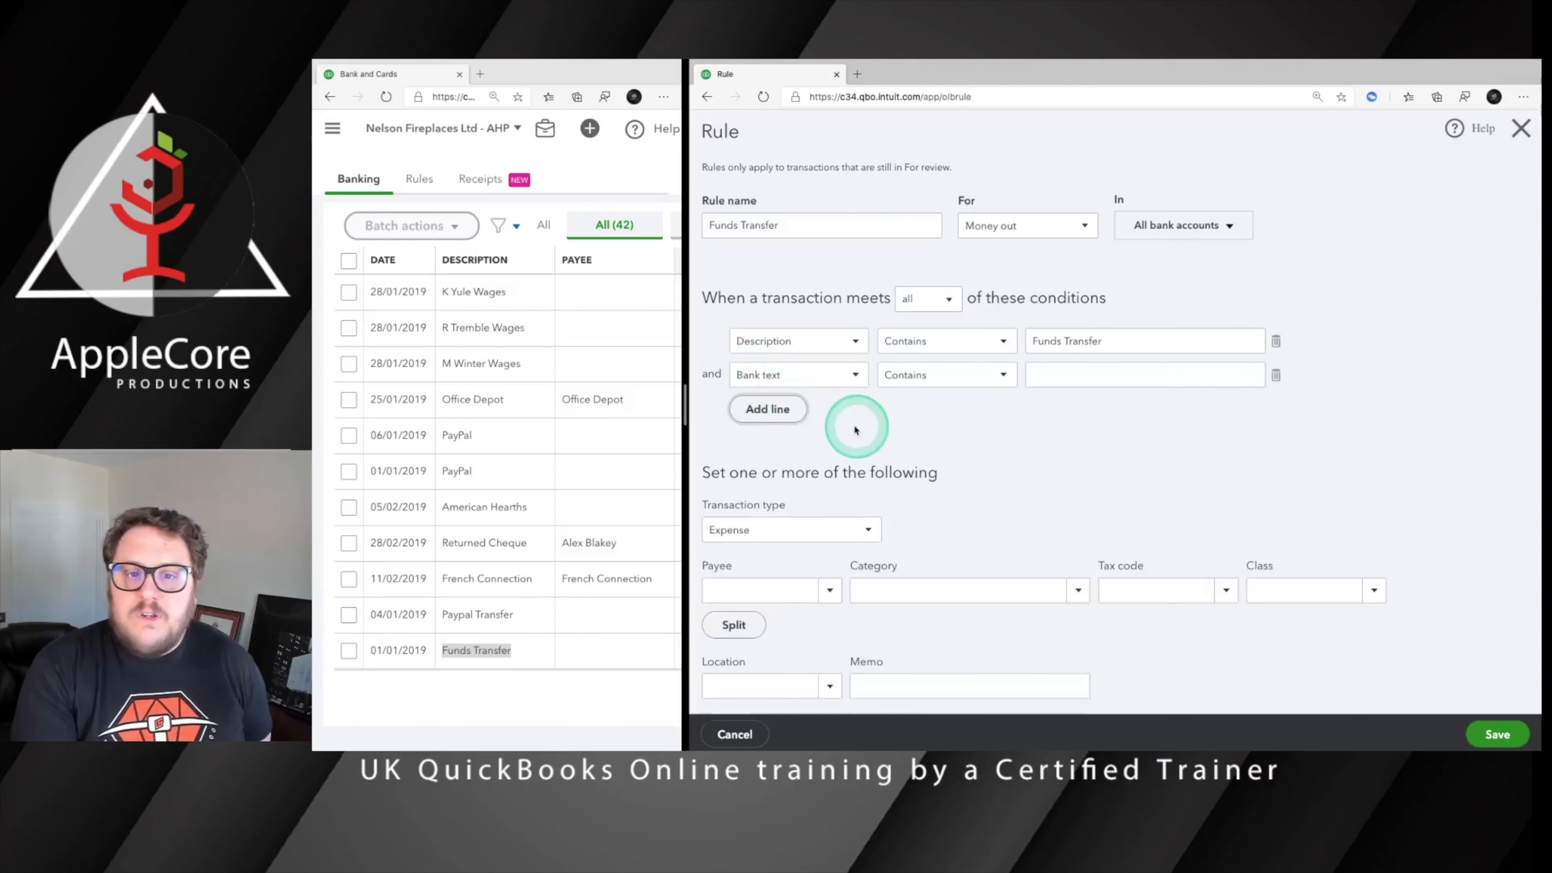
click(776, 376)
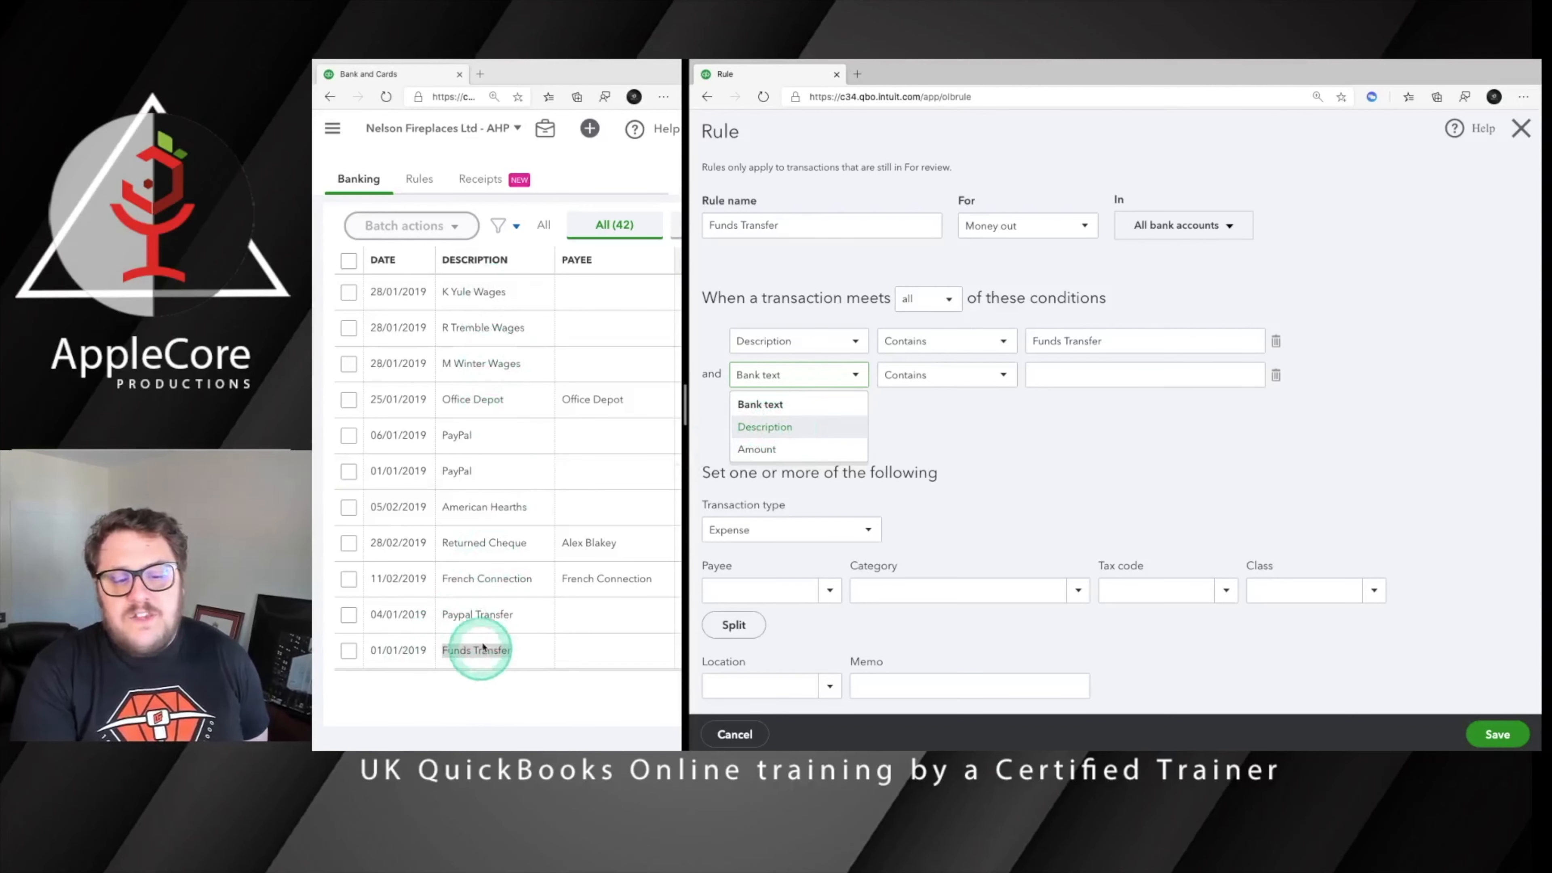
click(471, 647)
click(529, 658)
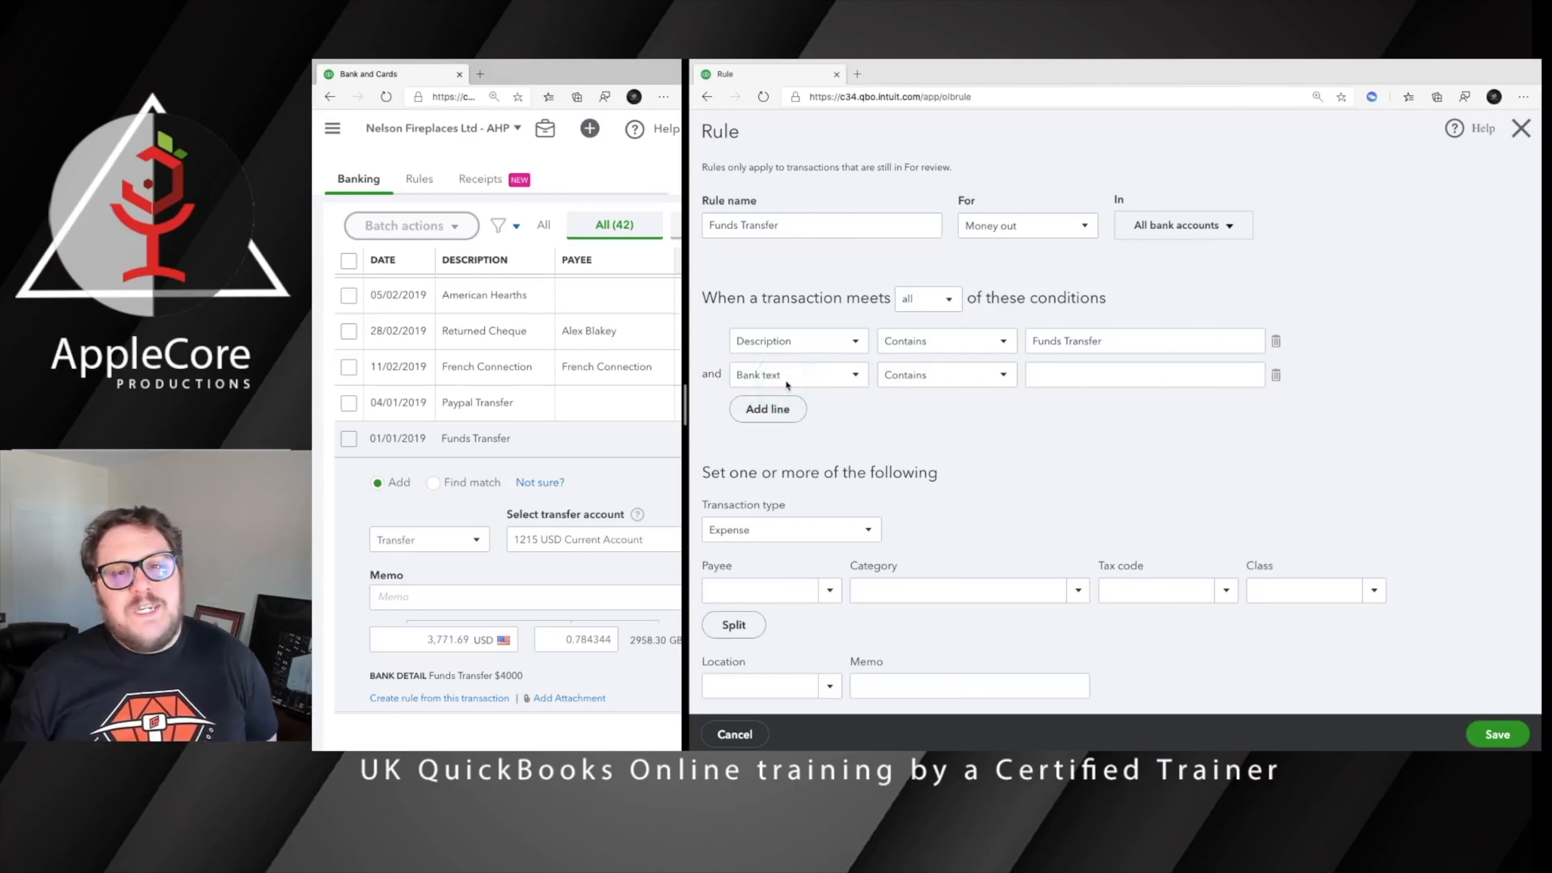
Base the second condition on Amount and examine its available comparison options
scroll(784, 379, down, 2)
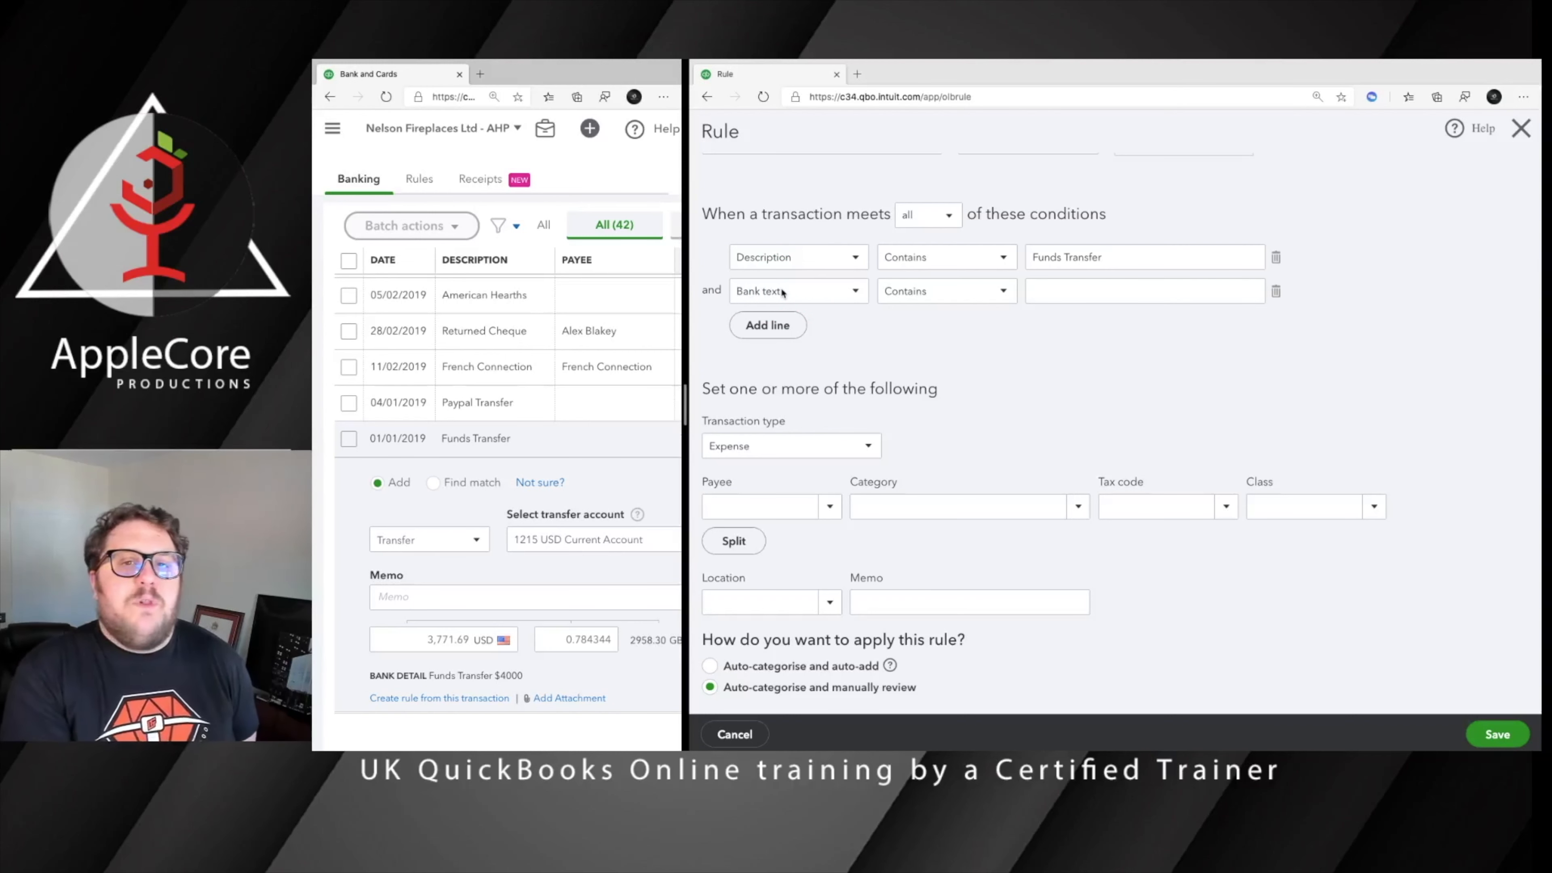
click(822, 289)
click(786, 366)
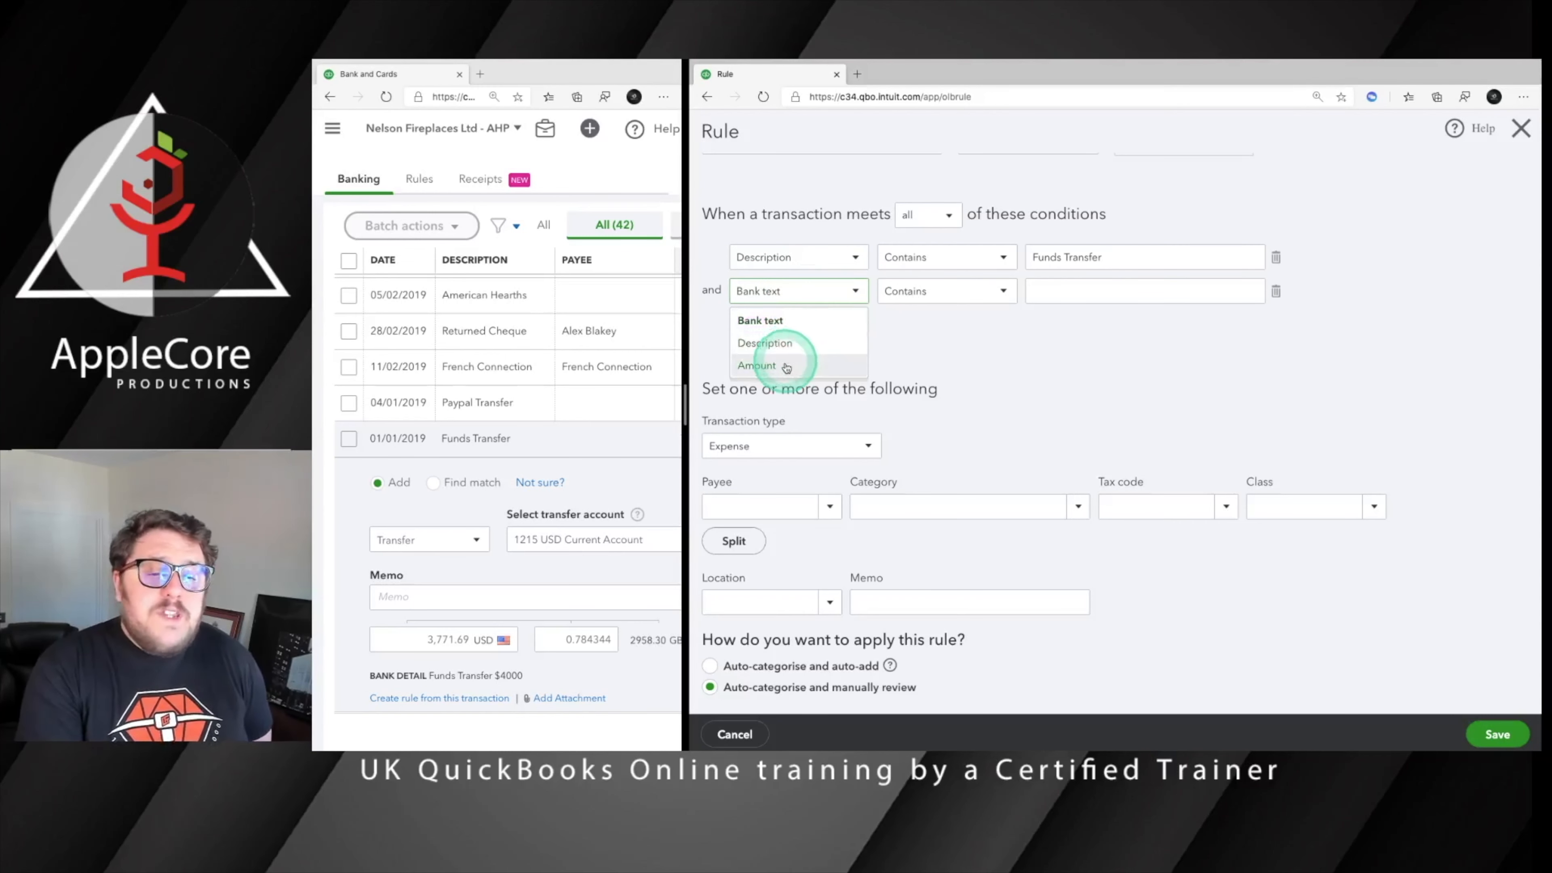
click(786, 366)
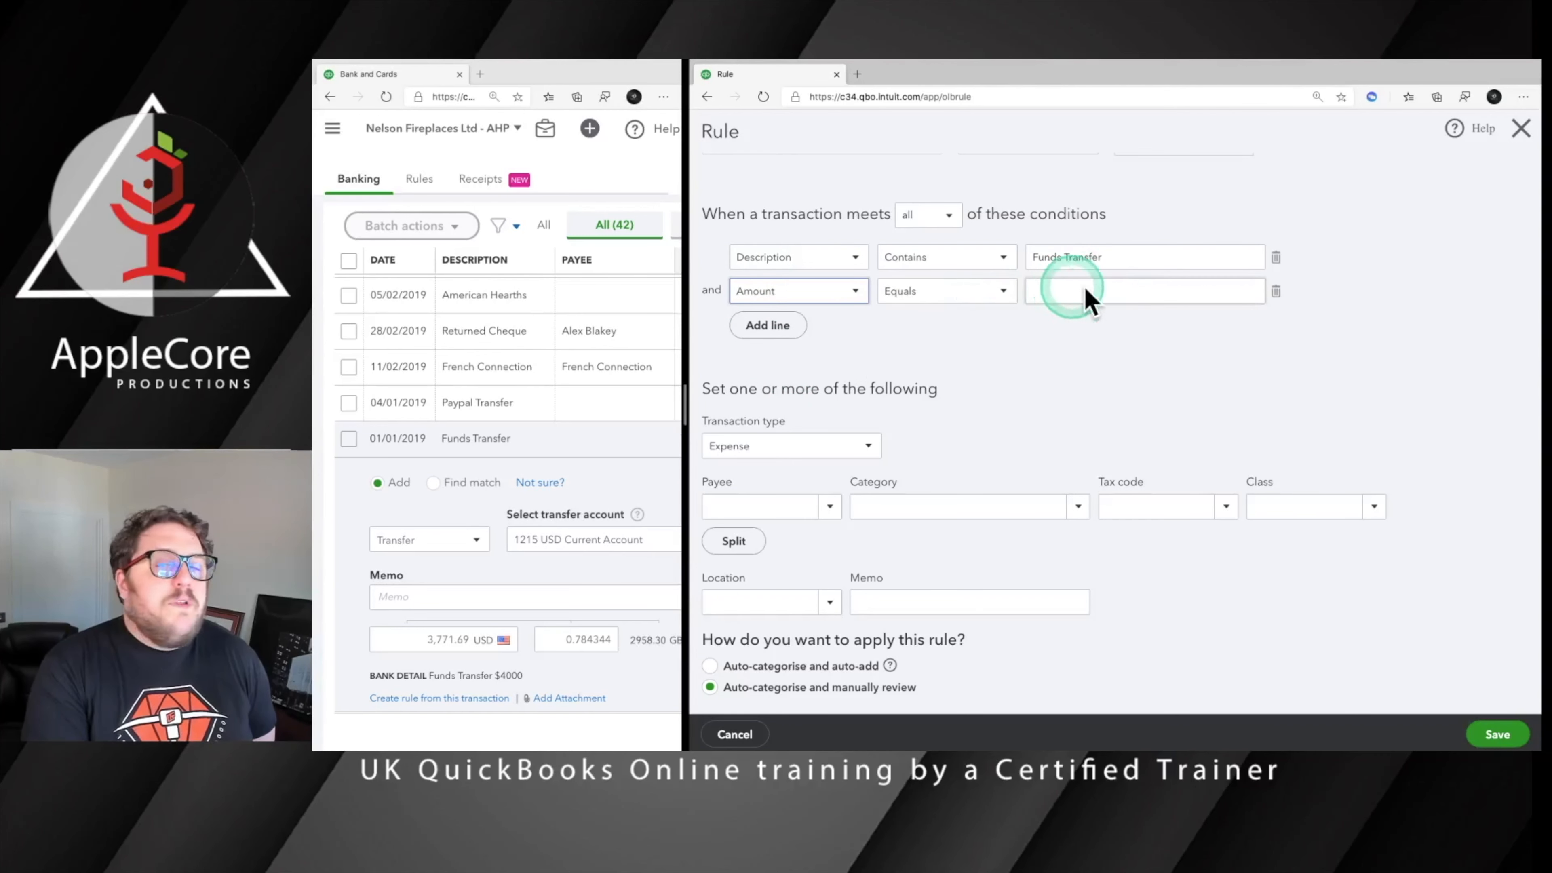
click(978, 293)
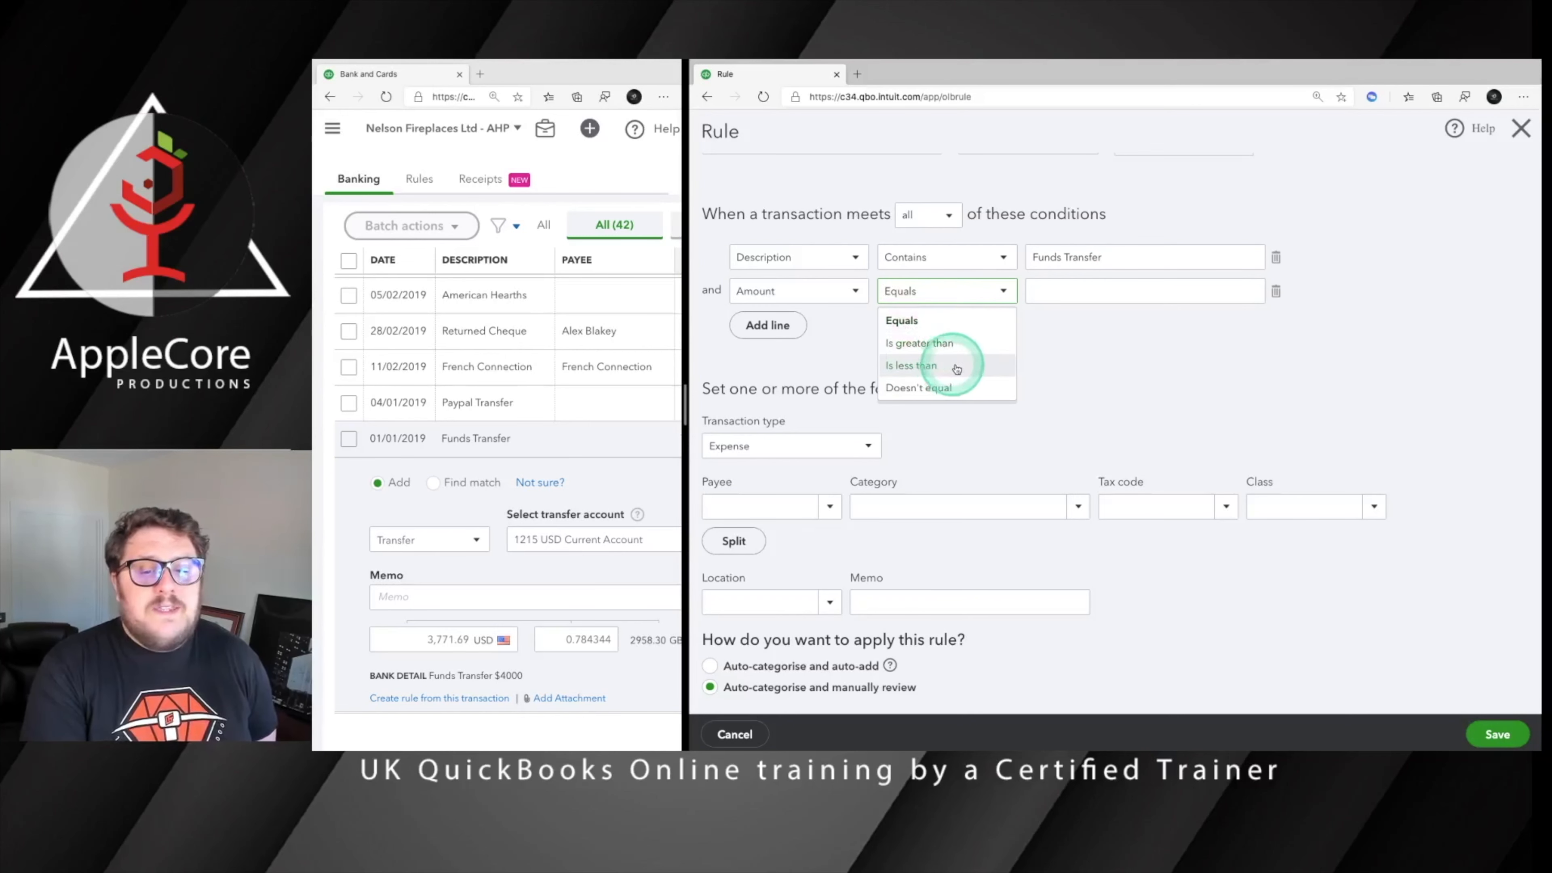
click(1072, 351)
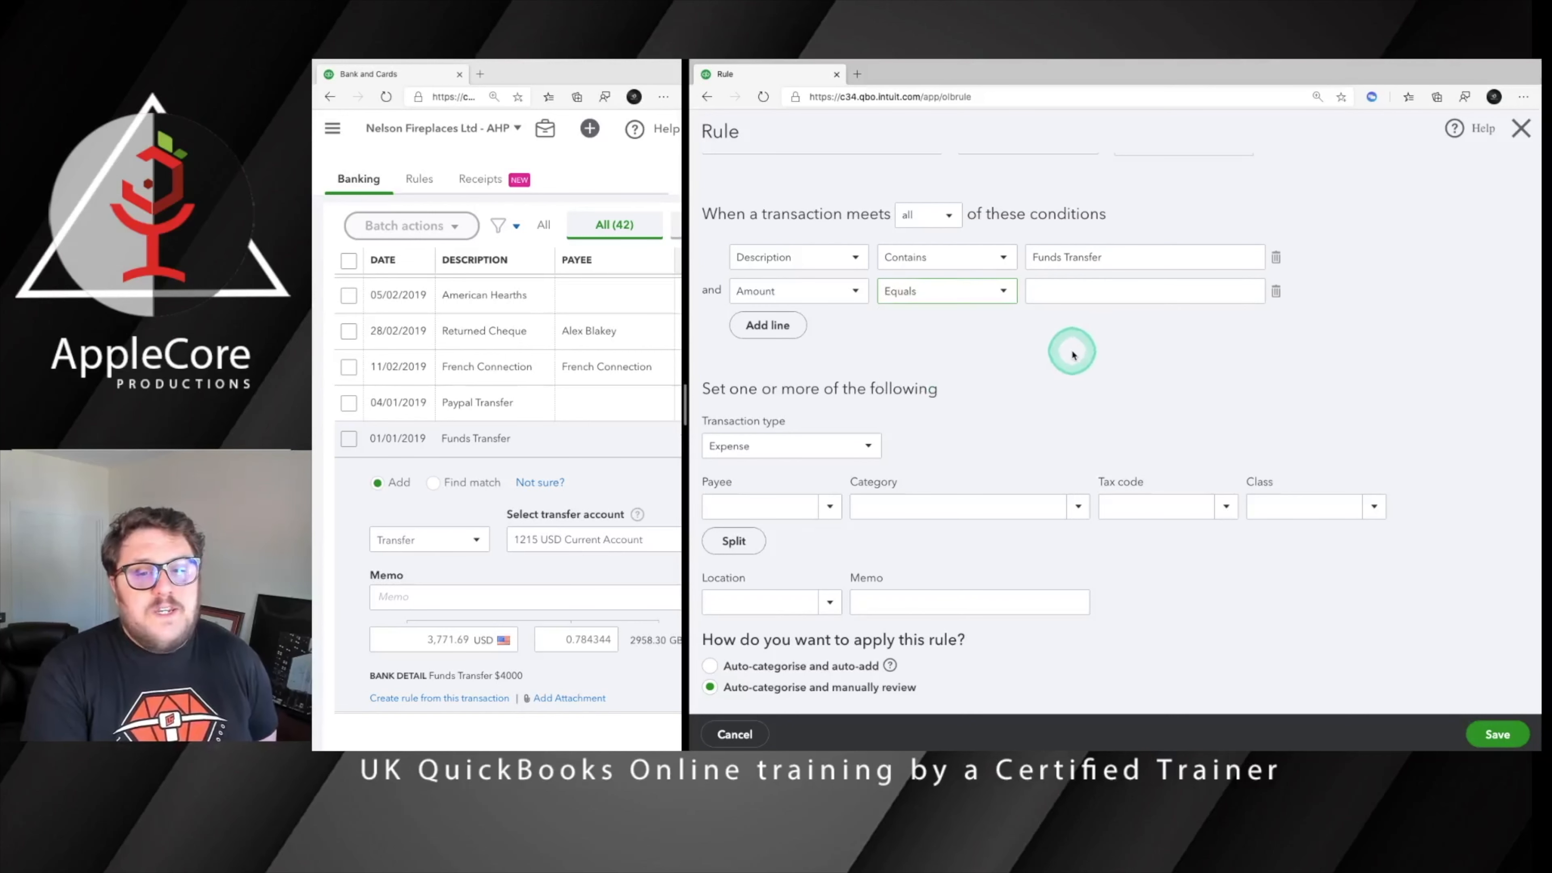
Check the Description condition's comparison options, keeping Contains, and delete the second condition line
click(950, 261)
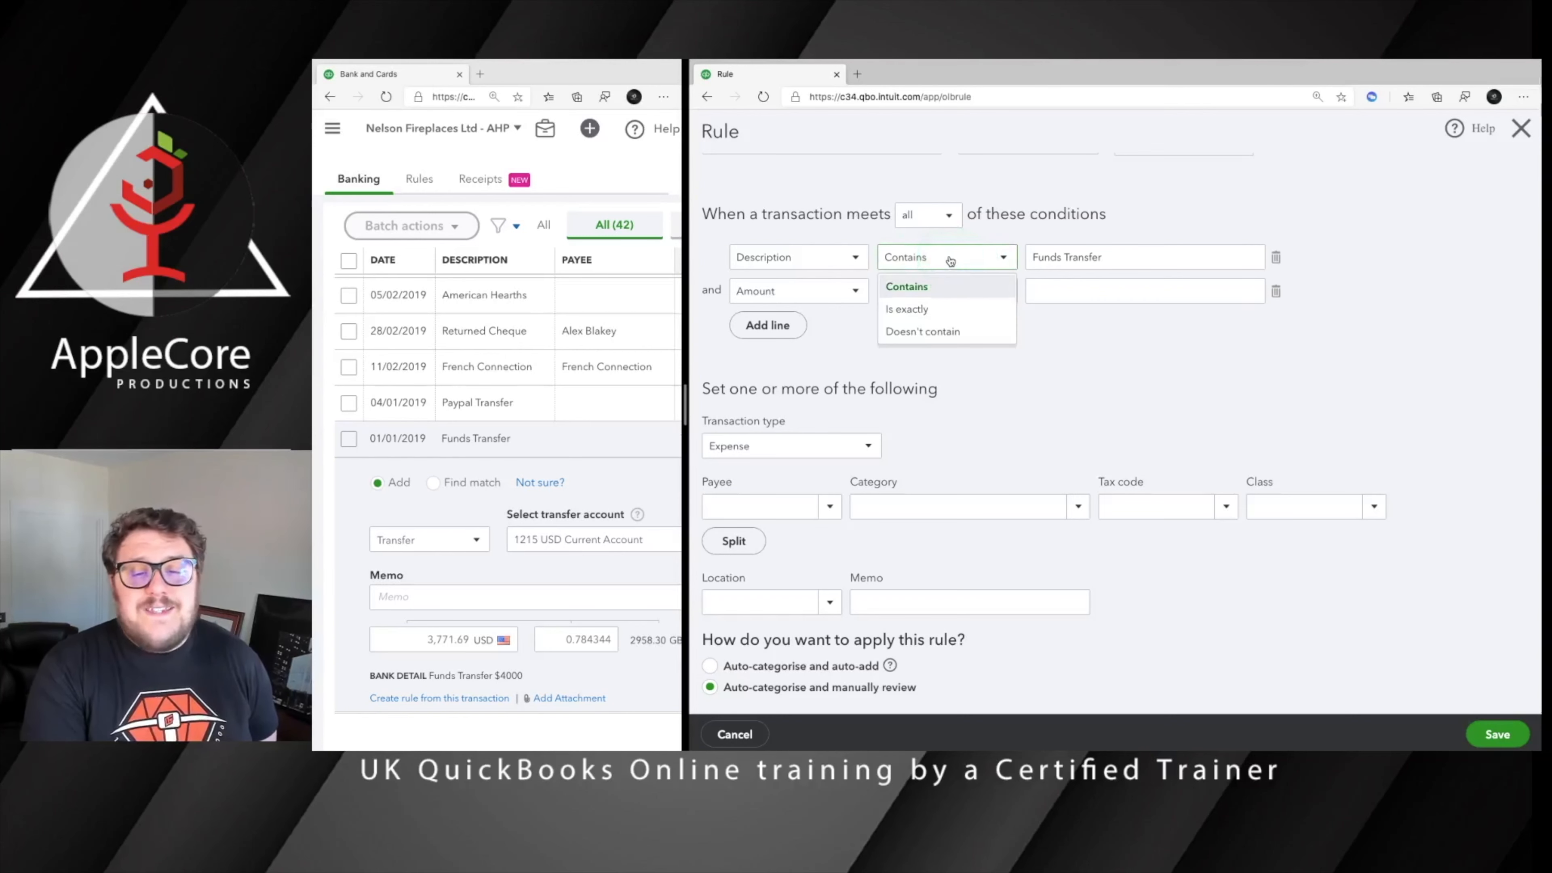
click(950, 261)
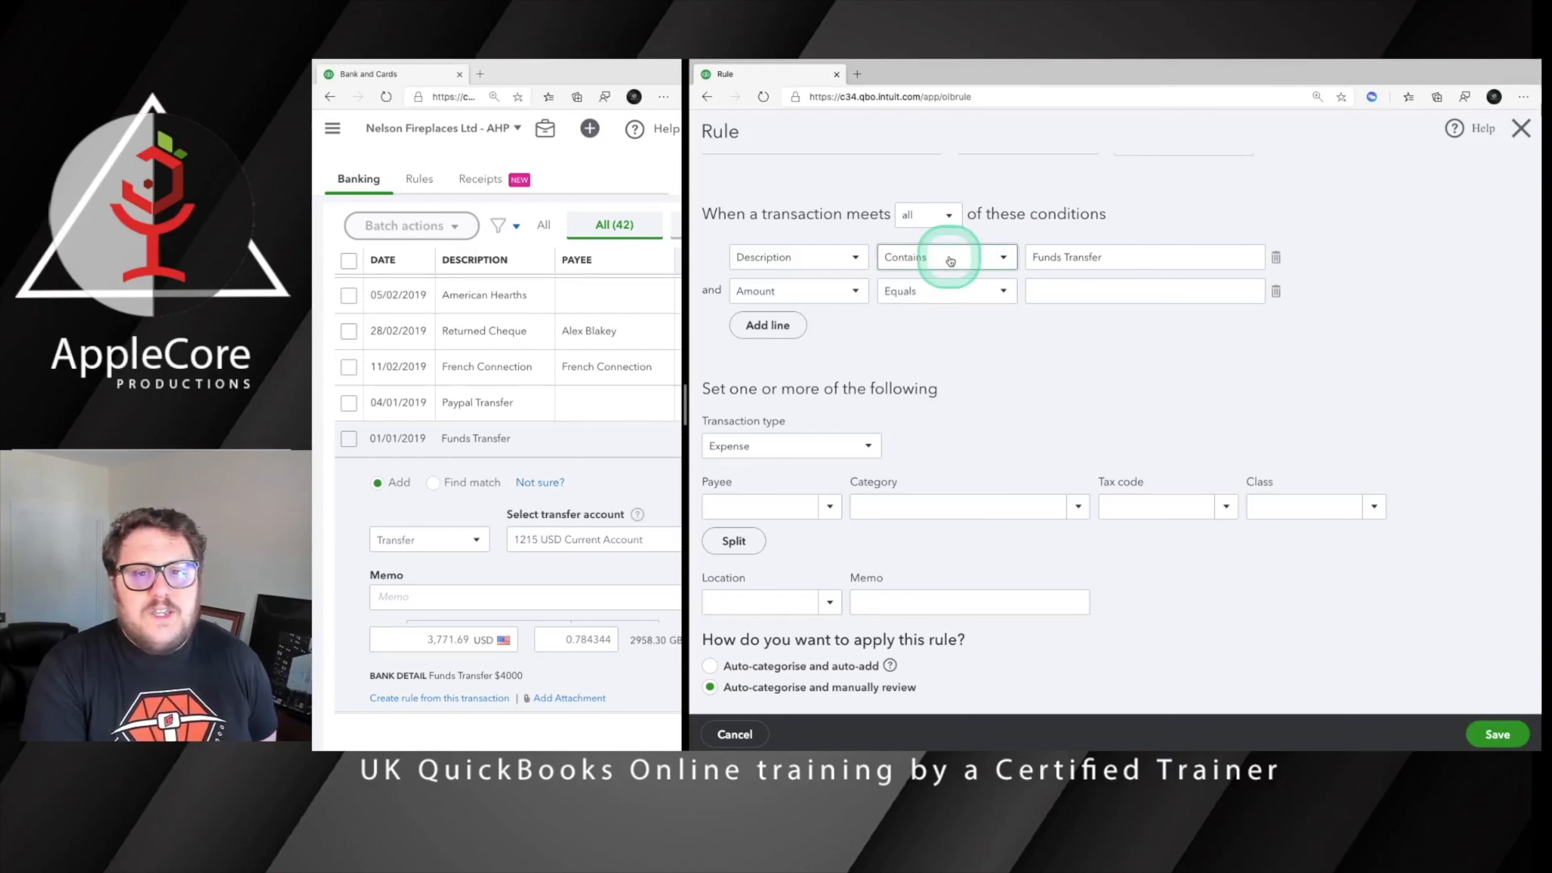
click(1278, 292)
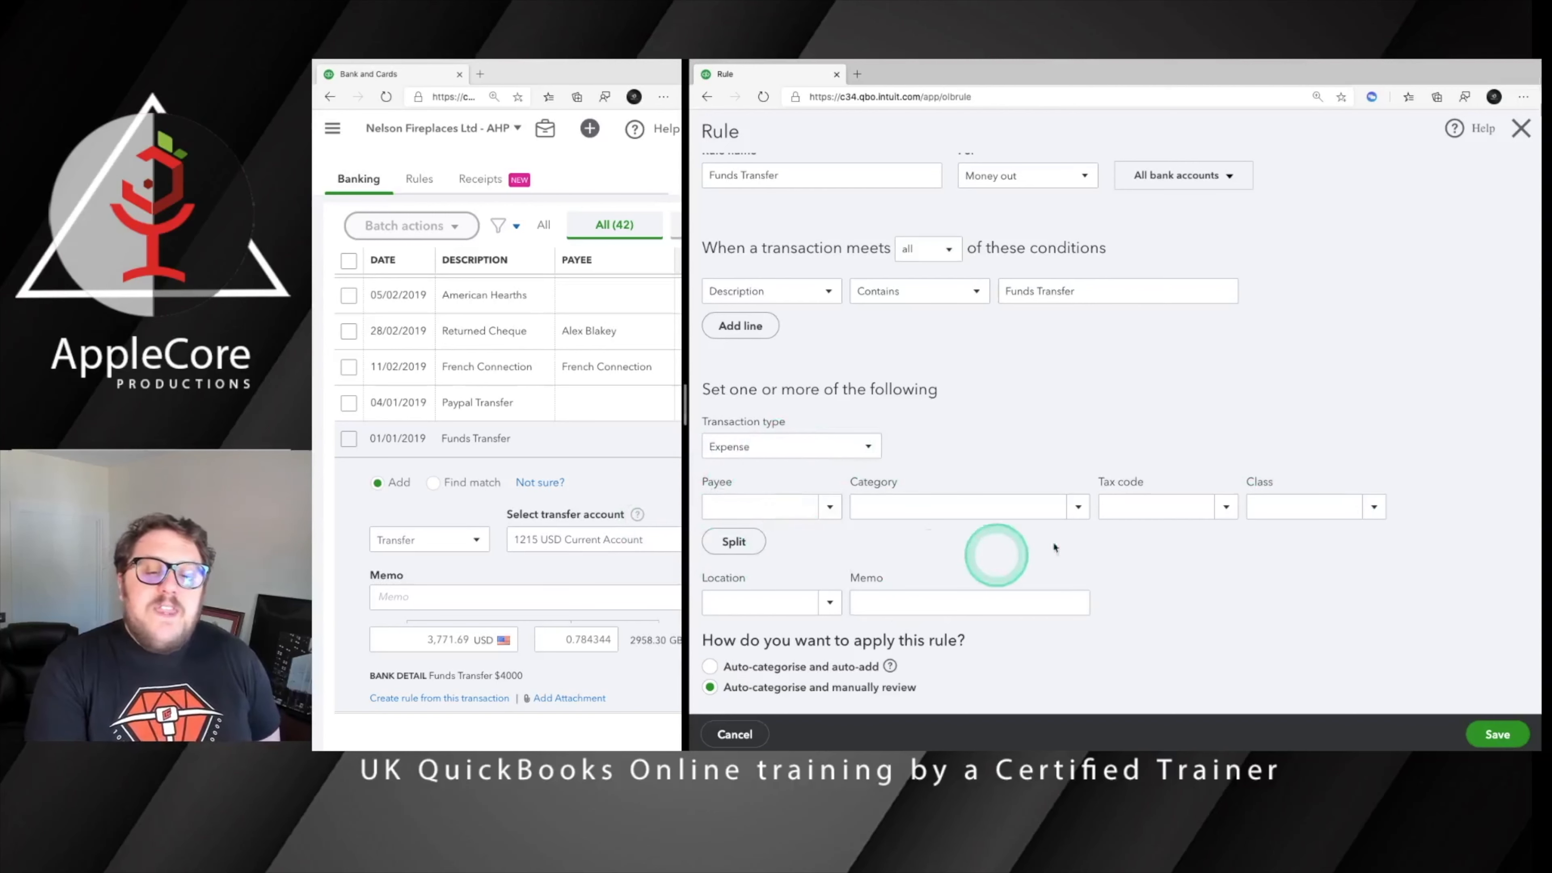
Change the expanded Funds Transfer transaction's type to Sales Receipt and examine its customer, tax code, class and location fields
scroll(566, 515, right, 3)
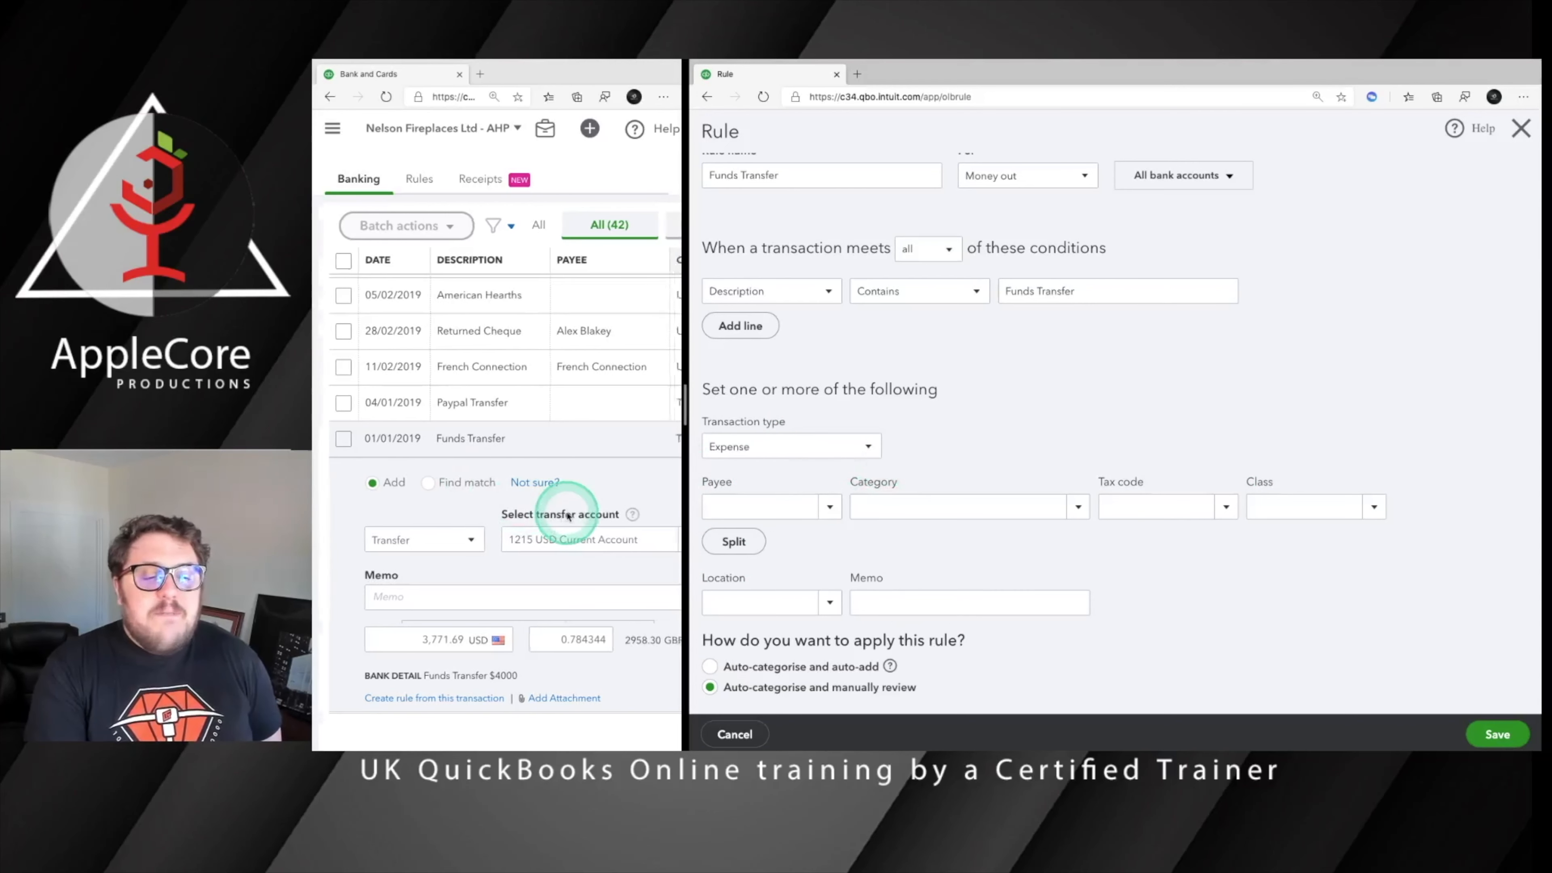
scroll(489, 517, left, 5)
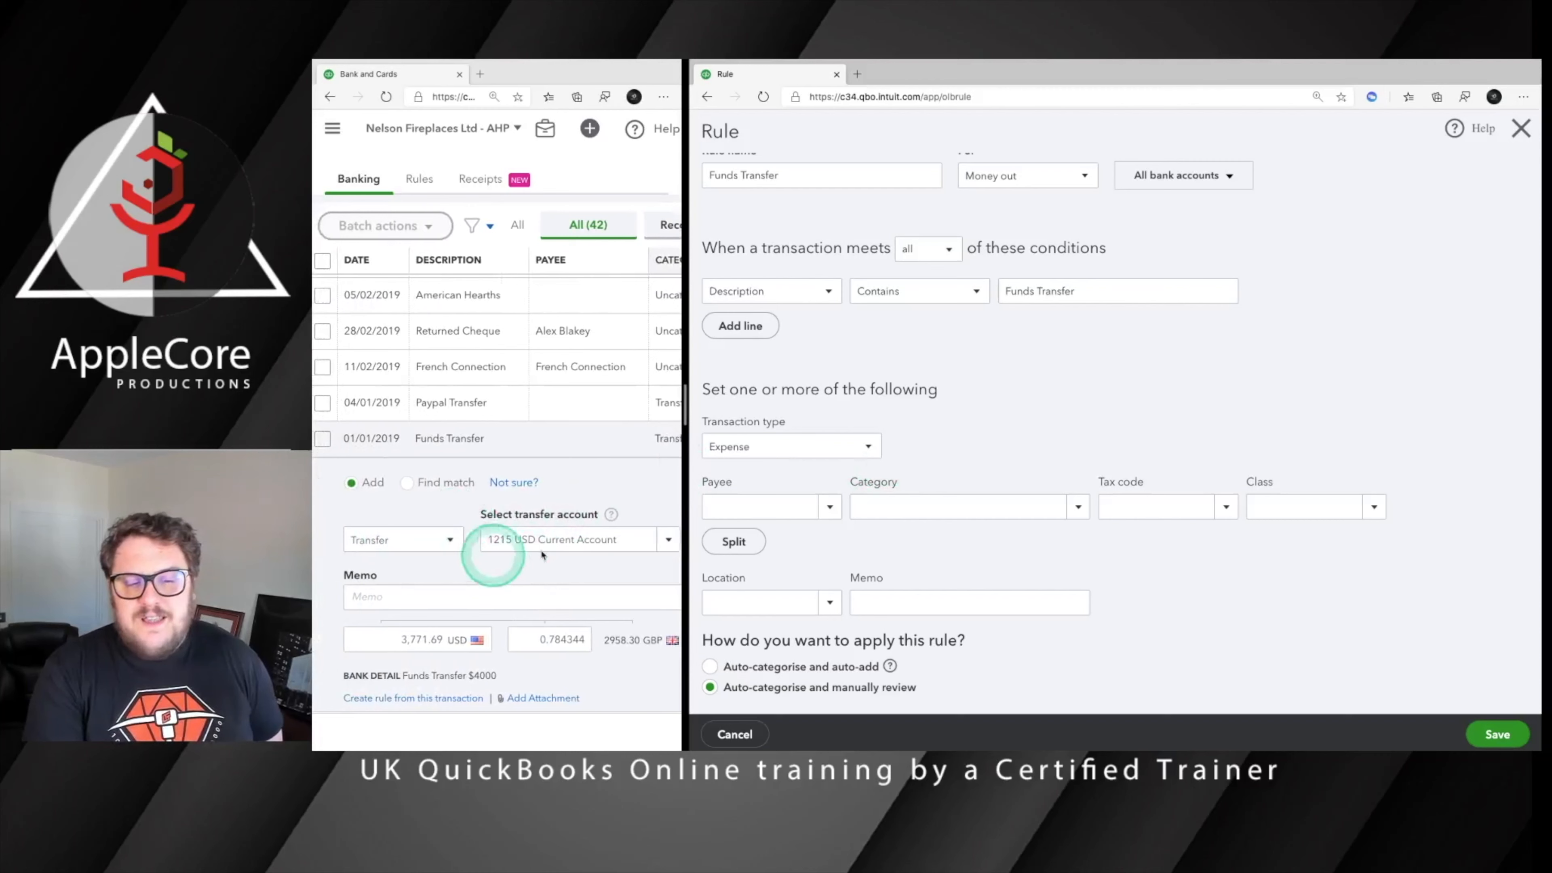
scroll(537, 550, right, 4)
scroll(564, 546, left, 3)
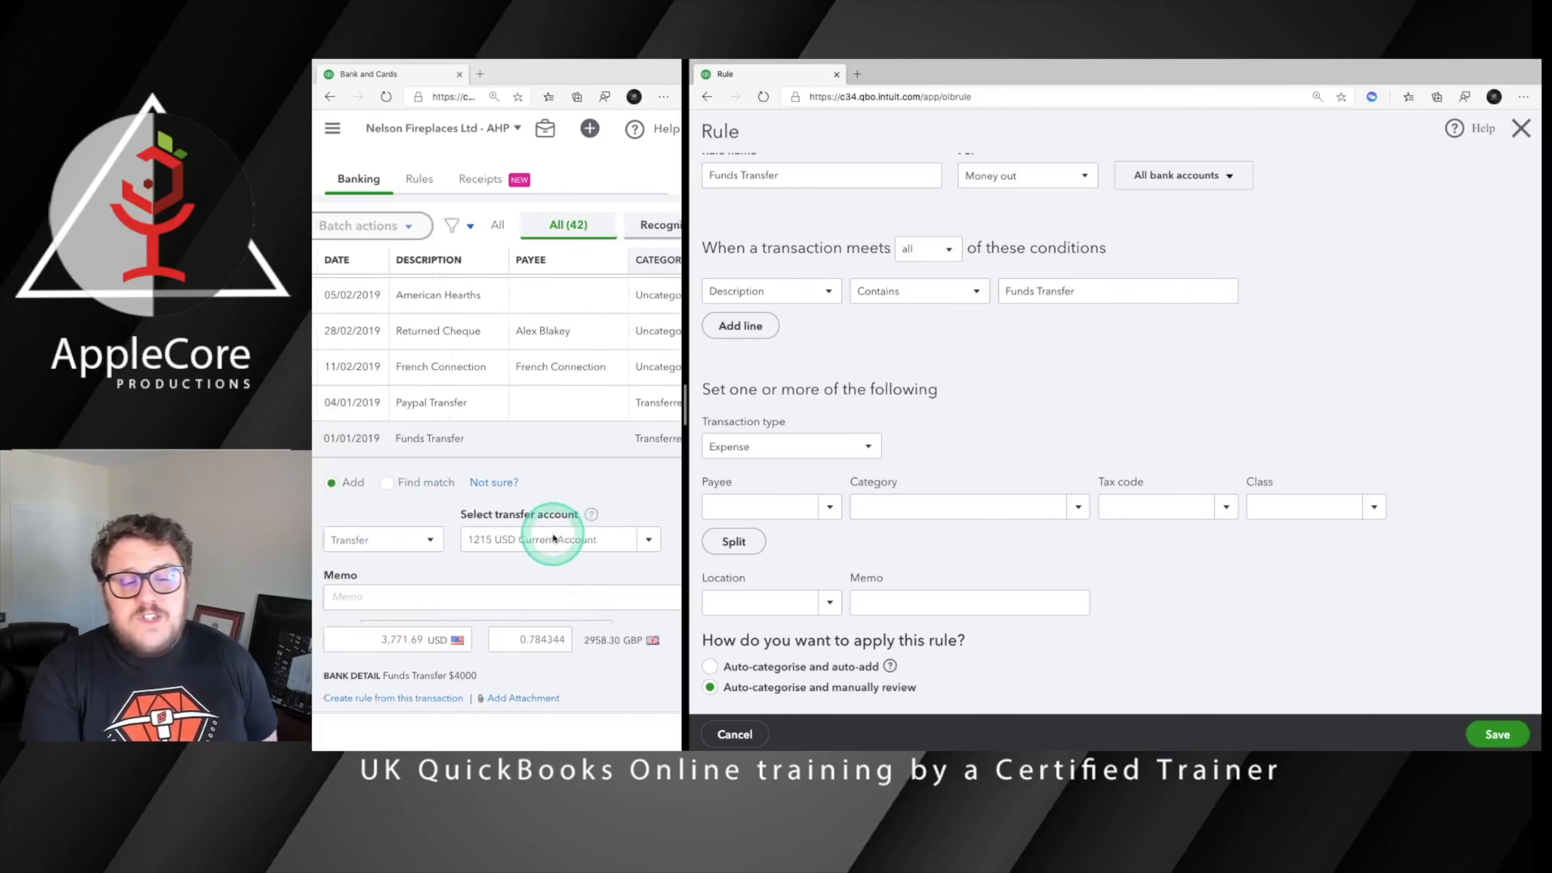
click(377, 542)
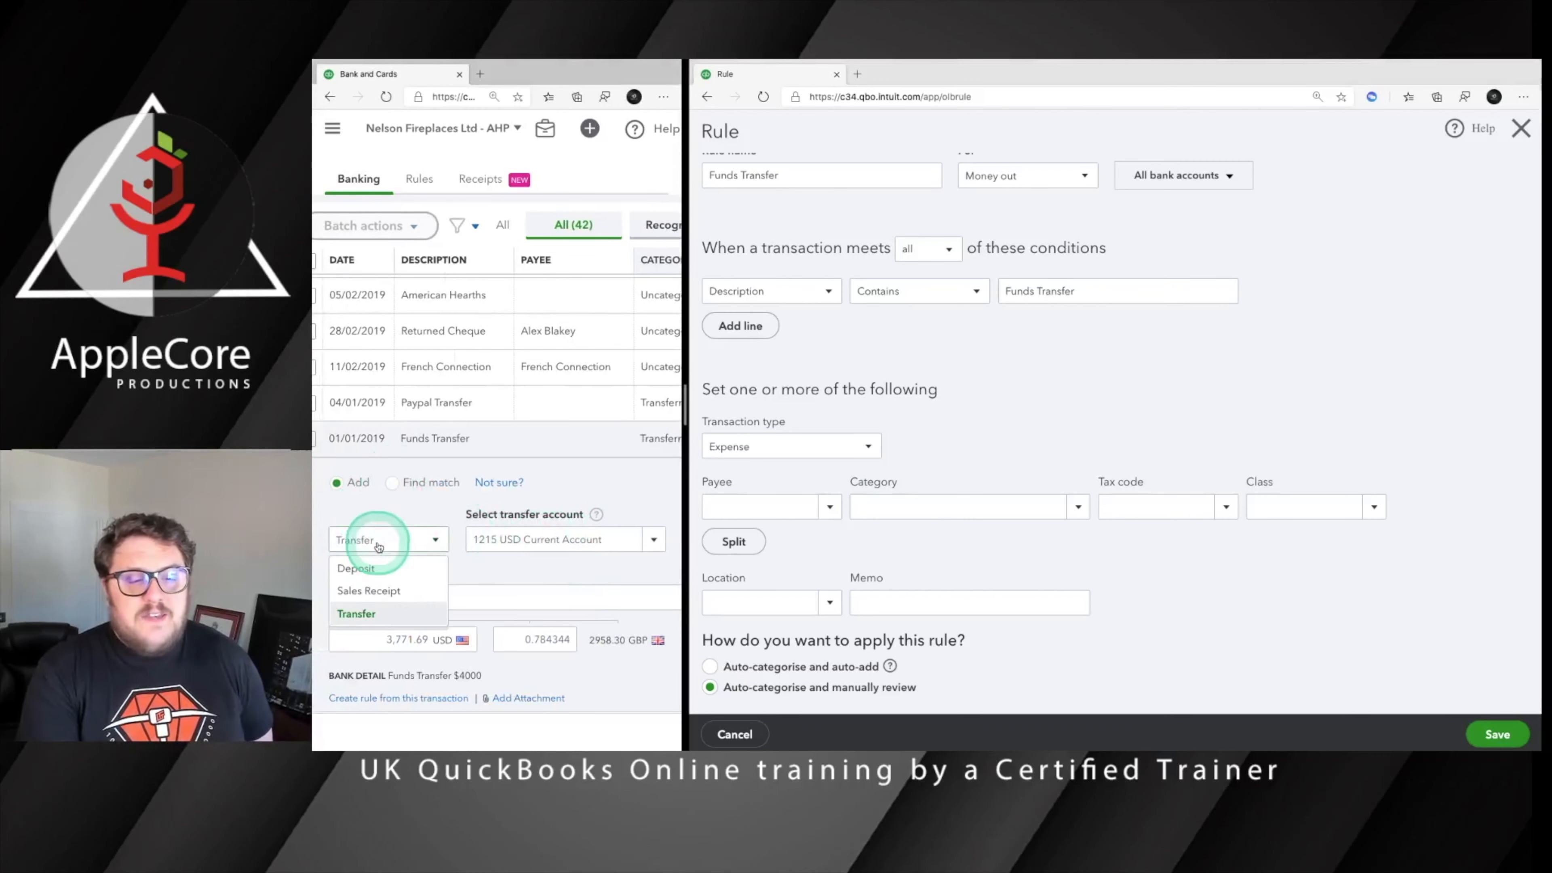
click(379, 591)
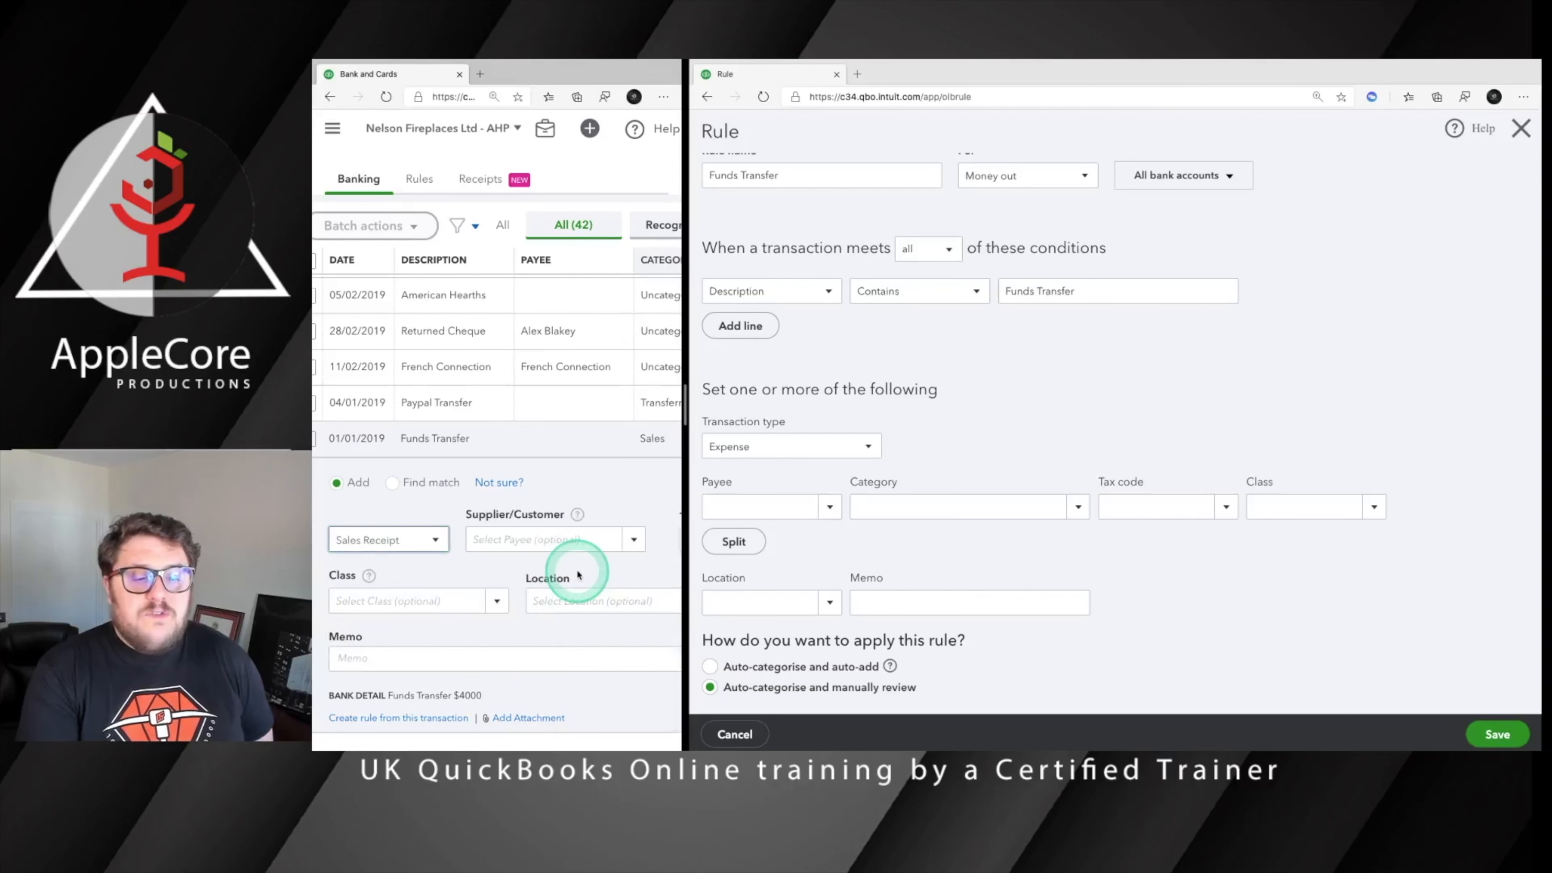
scroll(571, 547, right, 3)
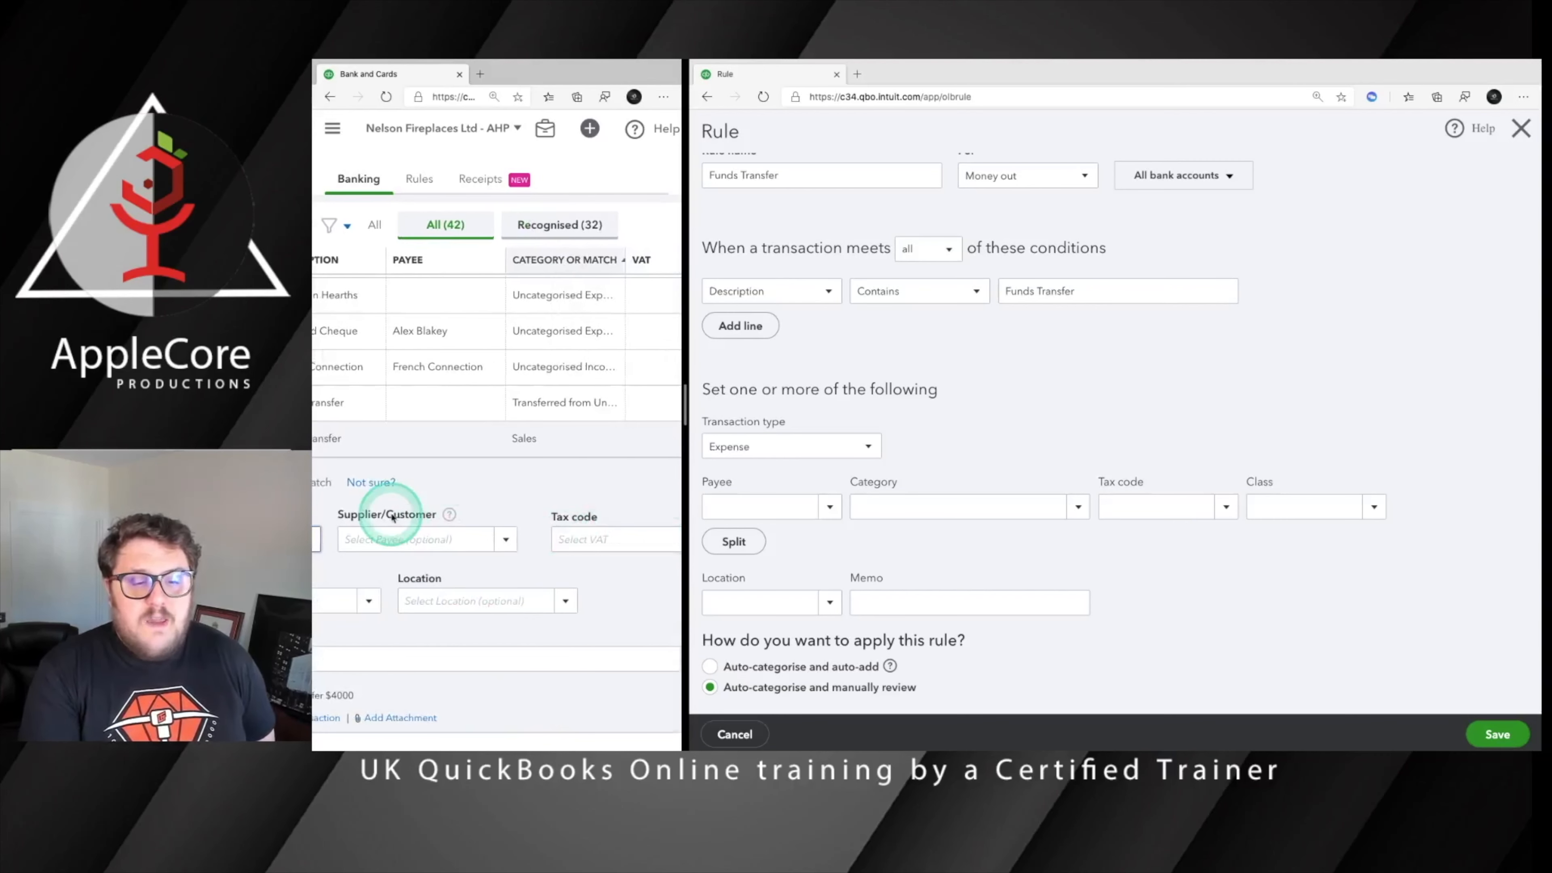
scroll(392, 509, left, 5)
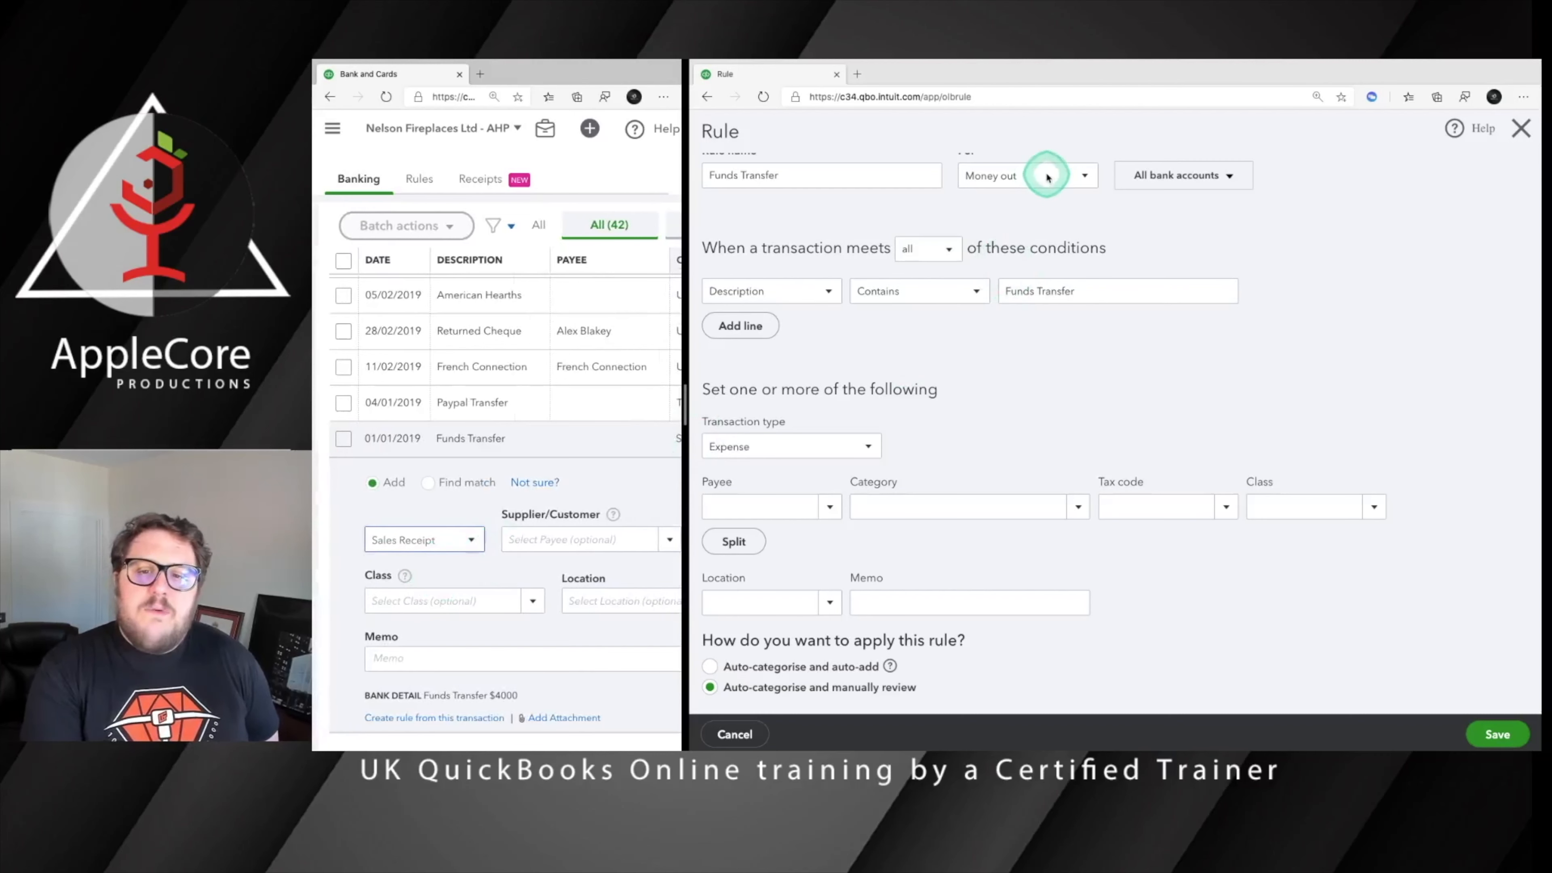
Apply the Funds Transfer rule to Money in, with transaction type Transfer and account 1215 USD Current Account
click(1059, 179)
click(1003, 232)
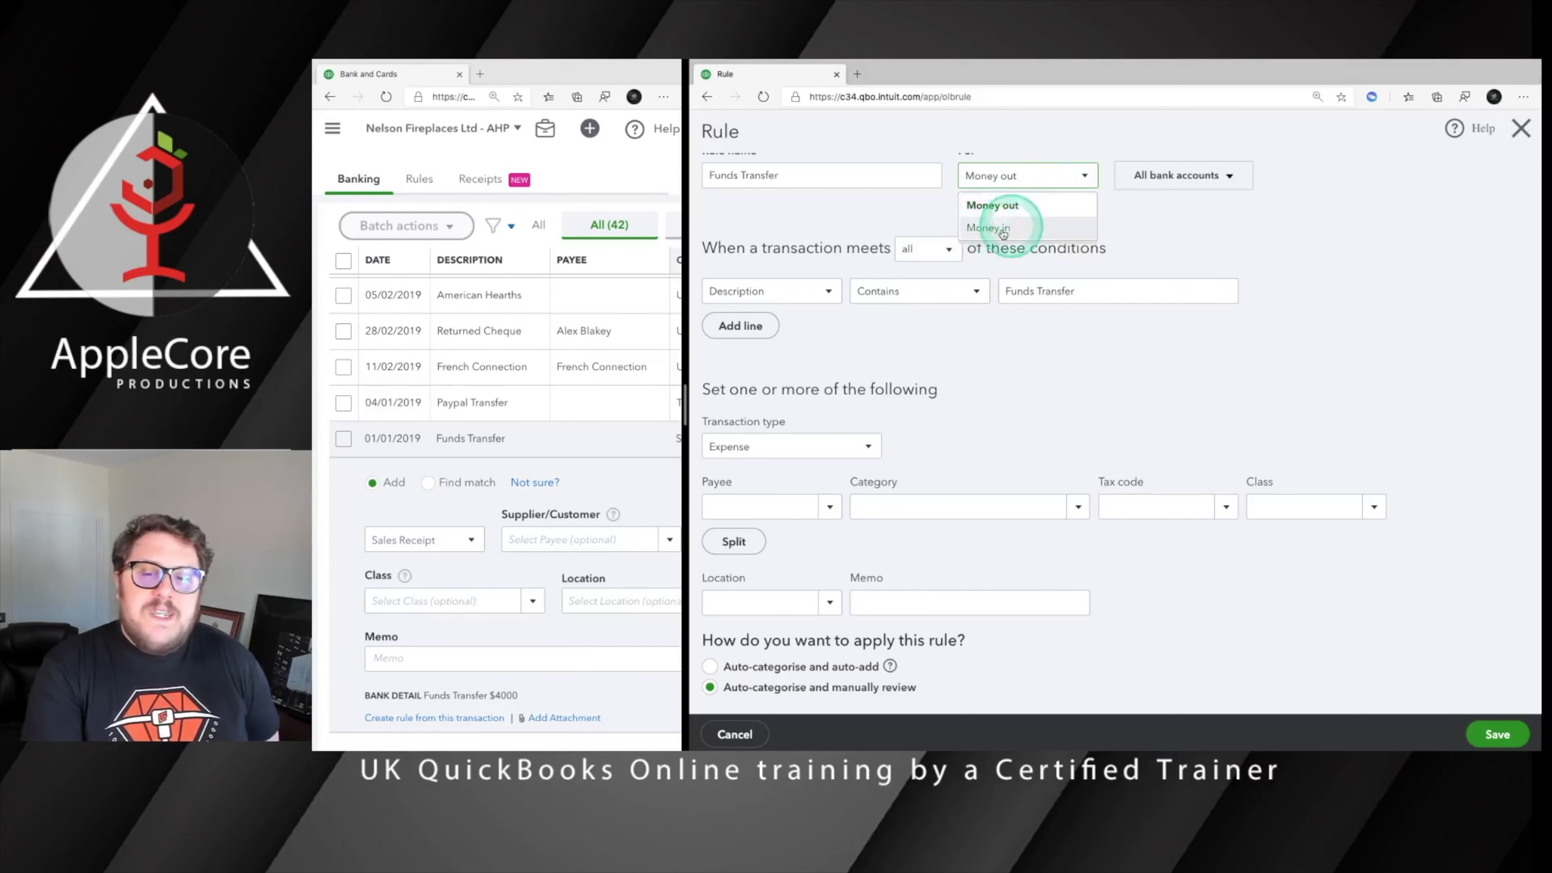
click(794, 453)
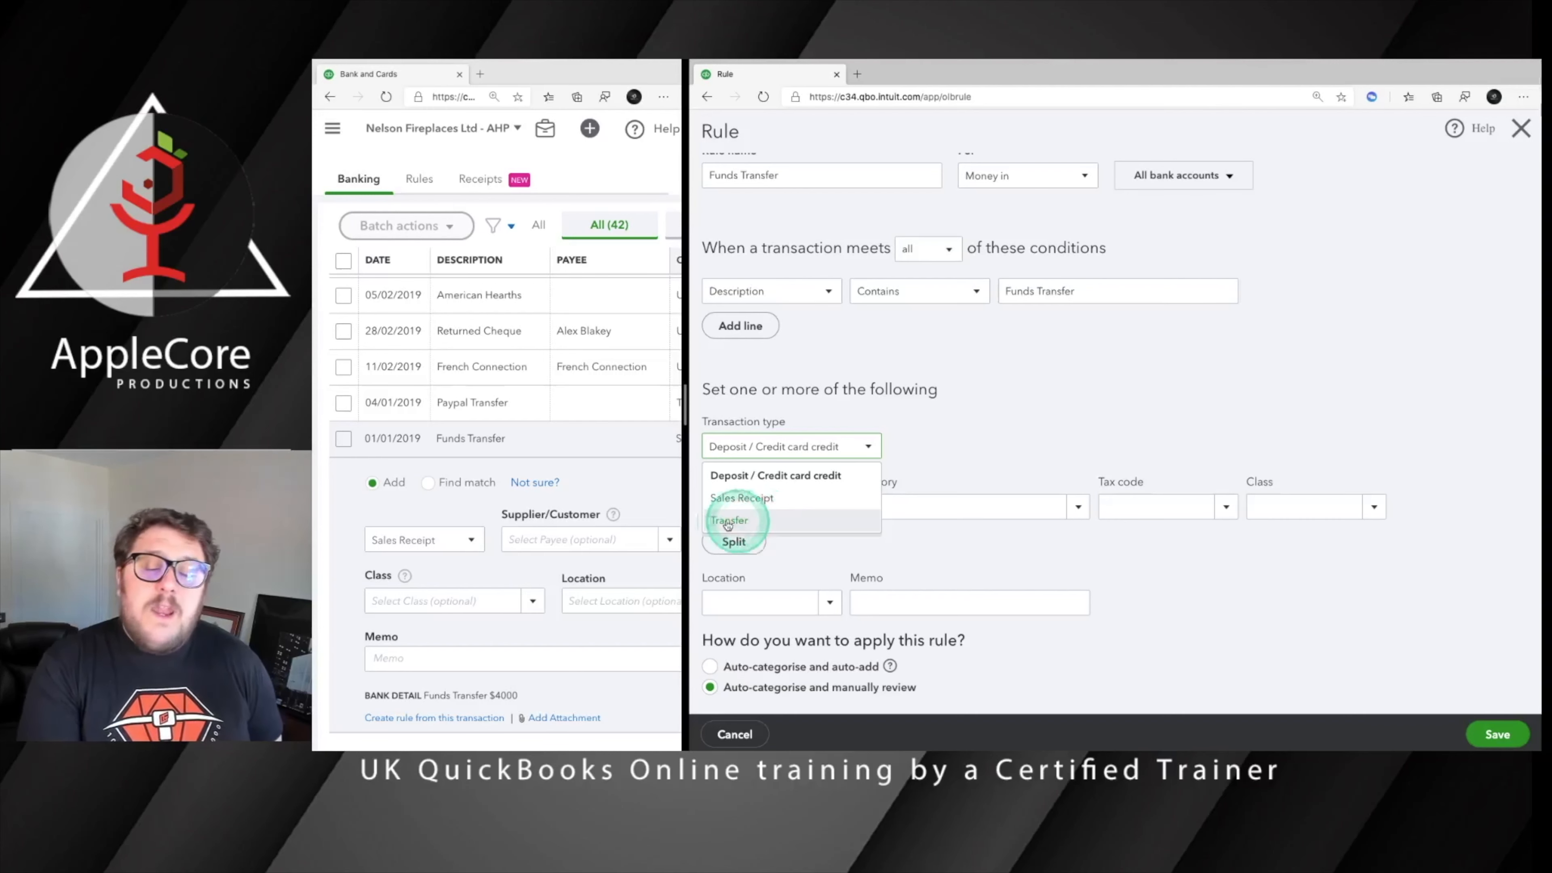
click(758, 520)
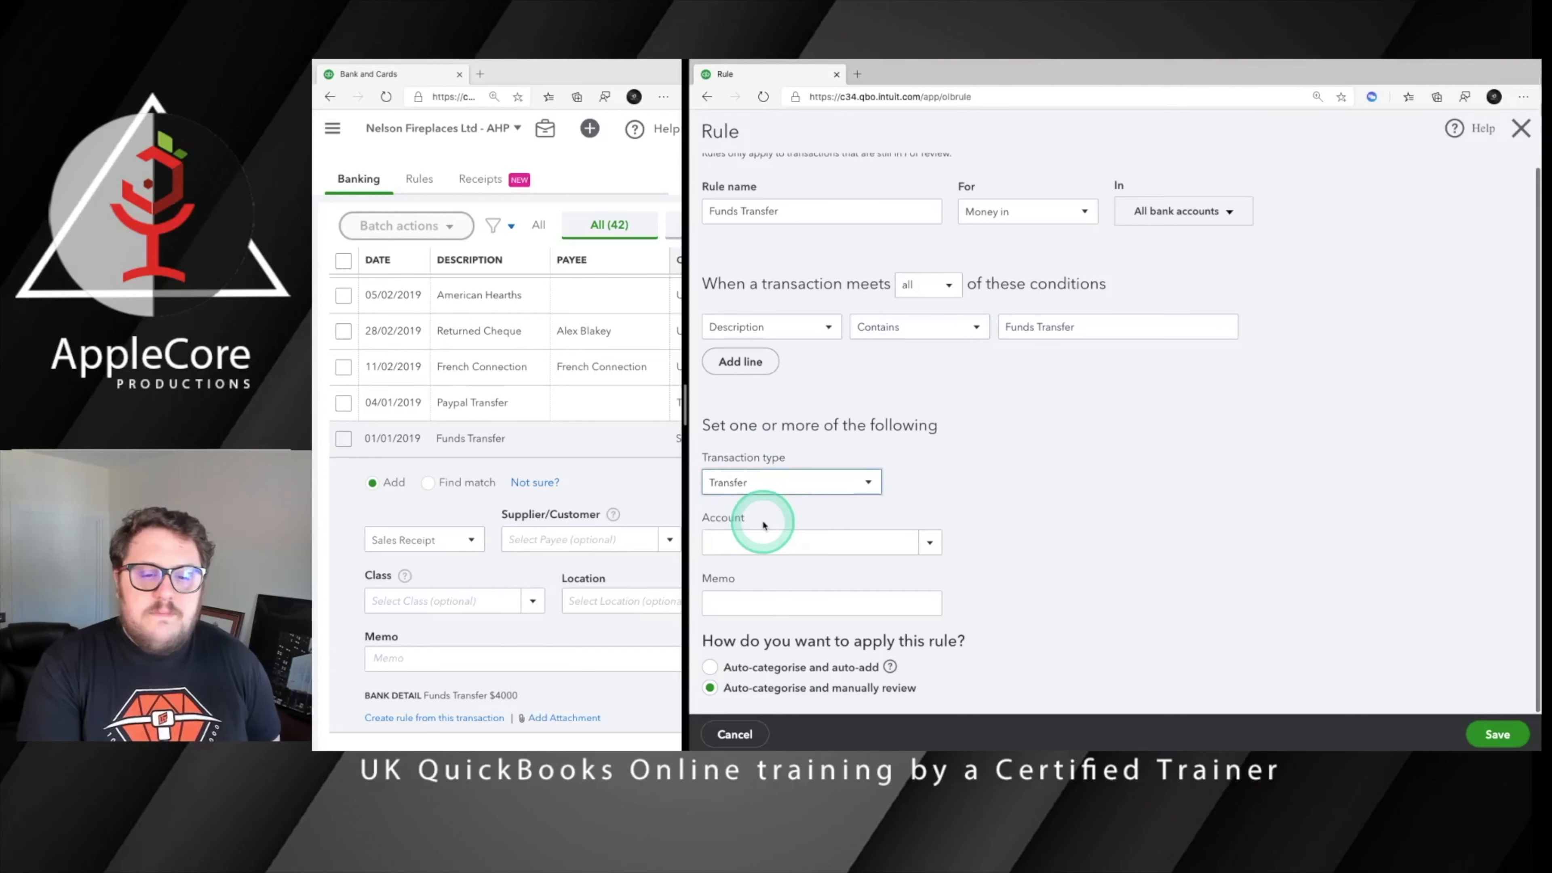
click(927, 543)
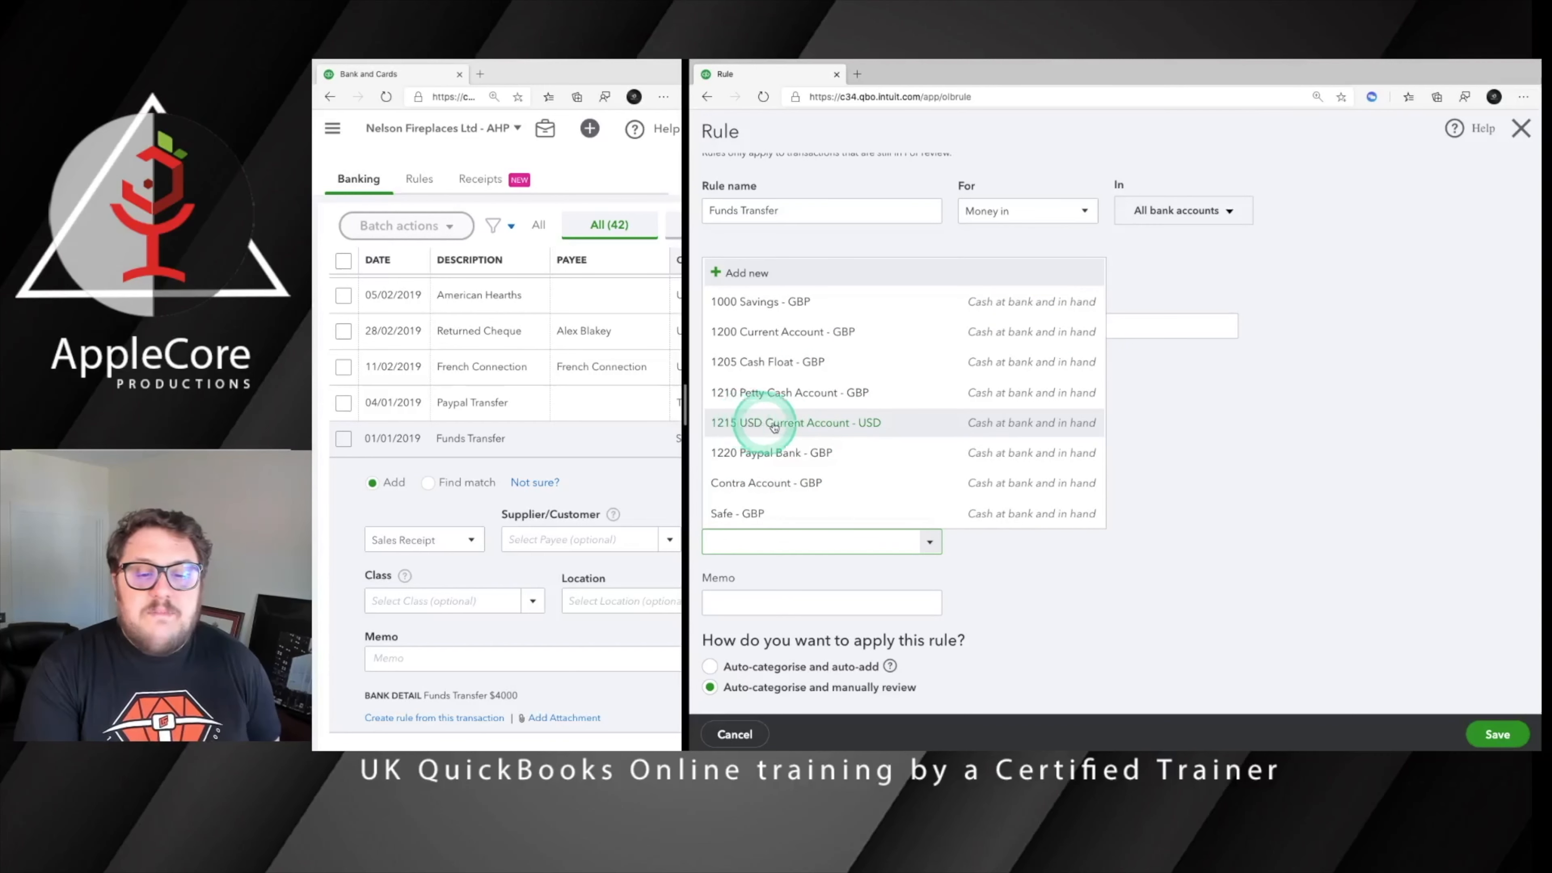
click(814, 428)
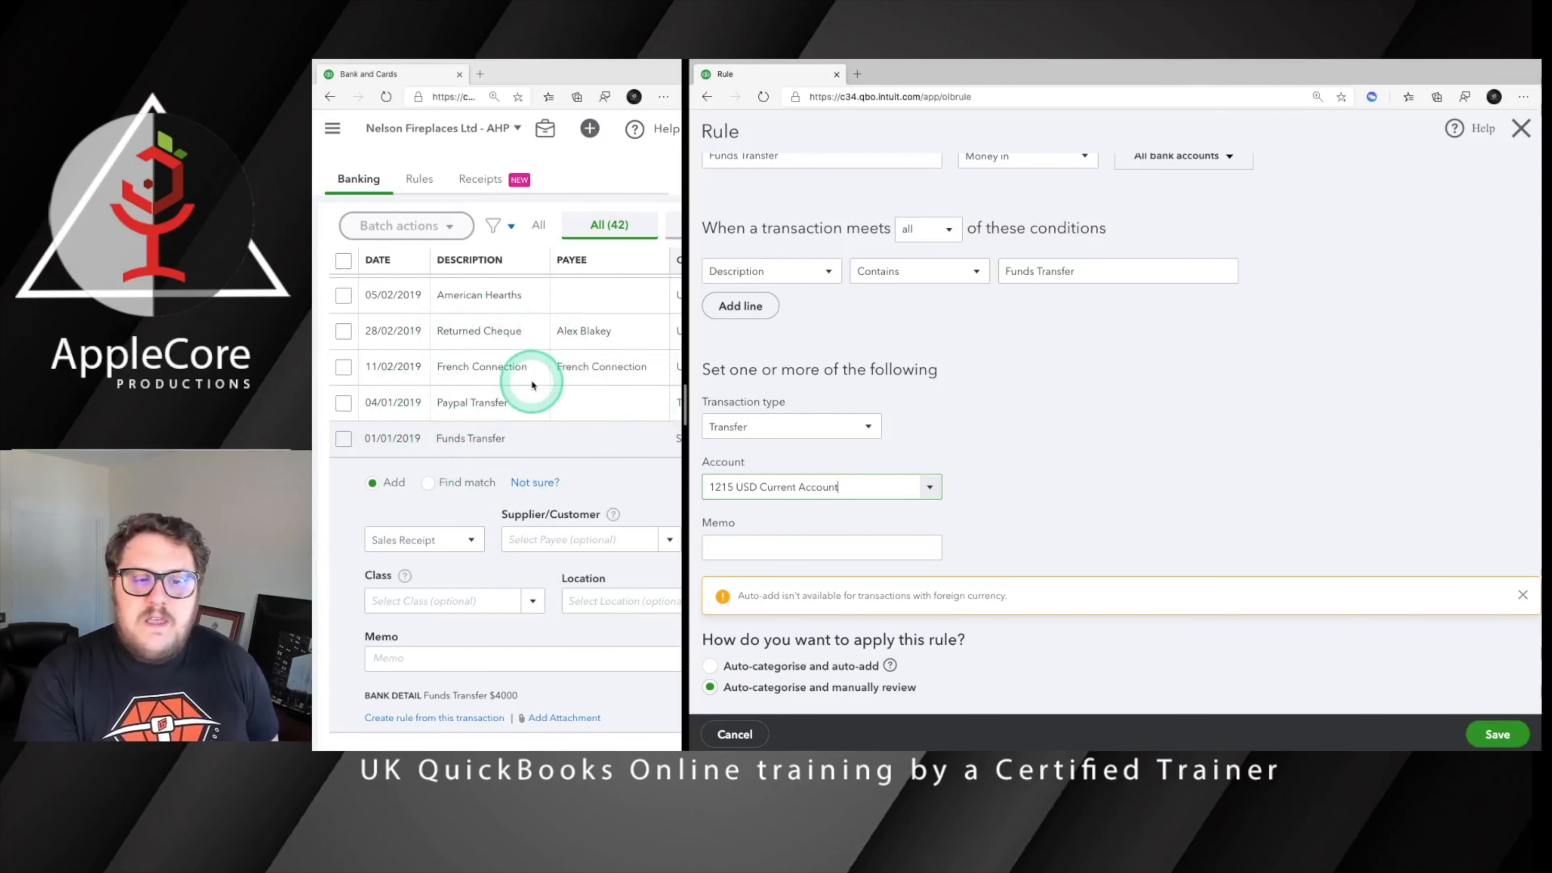
Examine the rule-matched transactions awaiting review, comparing their descriptions, categories, VAT codes, amounts and available actions
scroll(538, 392, up, 4)
scroll(546, 386, right, 2)
scroll(546, 385, up, 3)
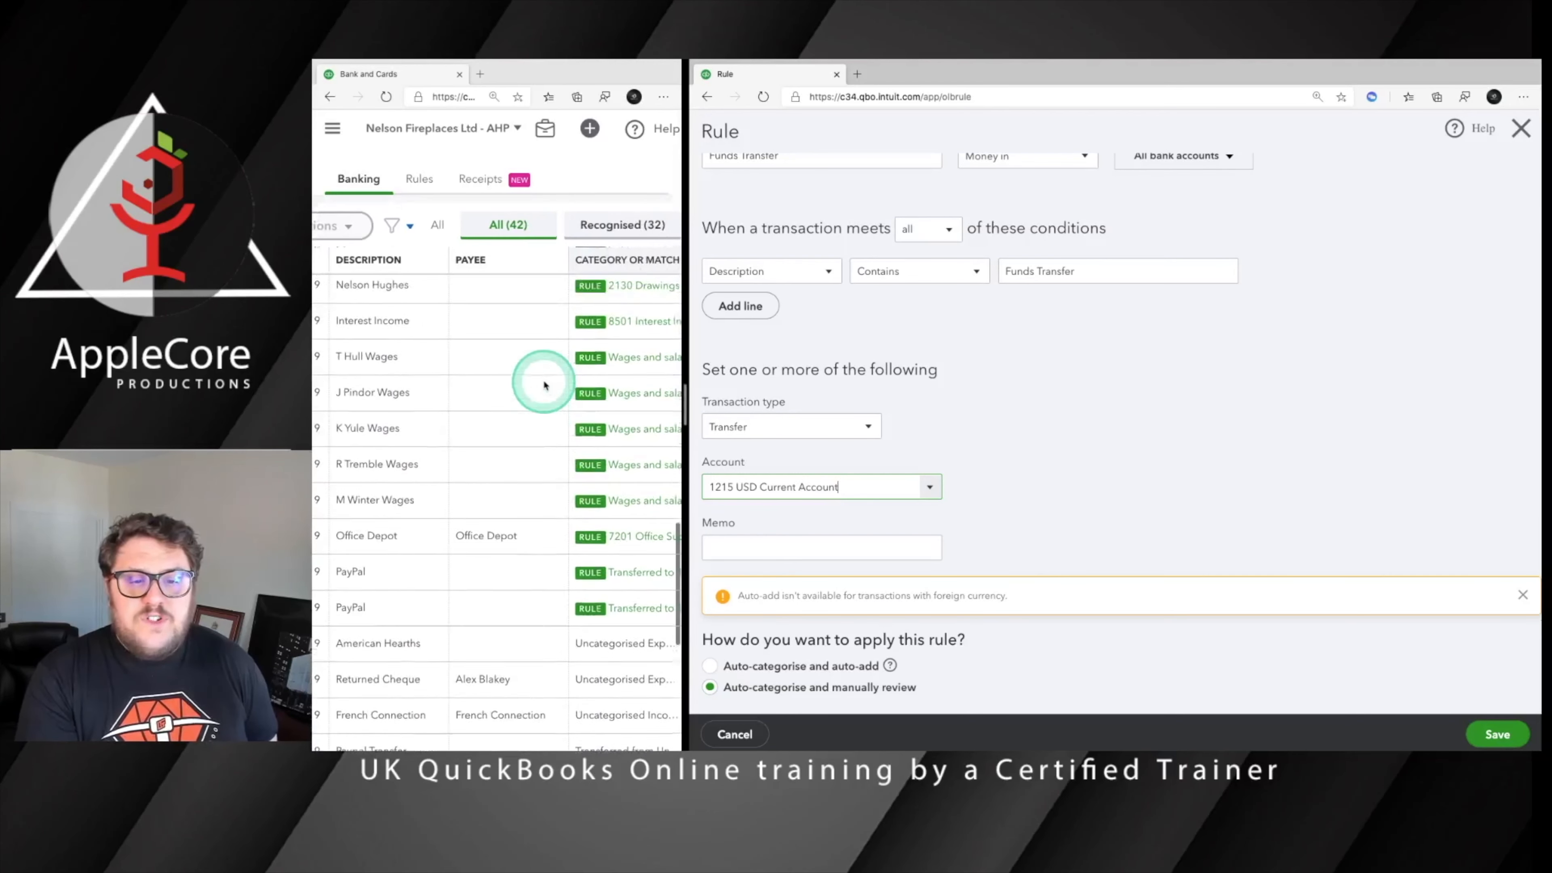
scroll(545, 385, right, 2)
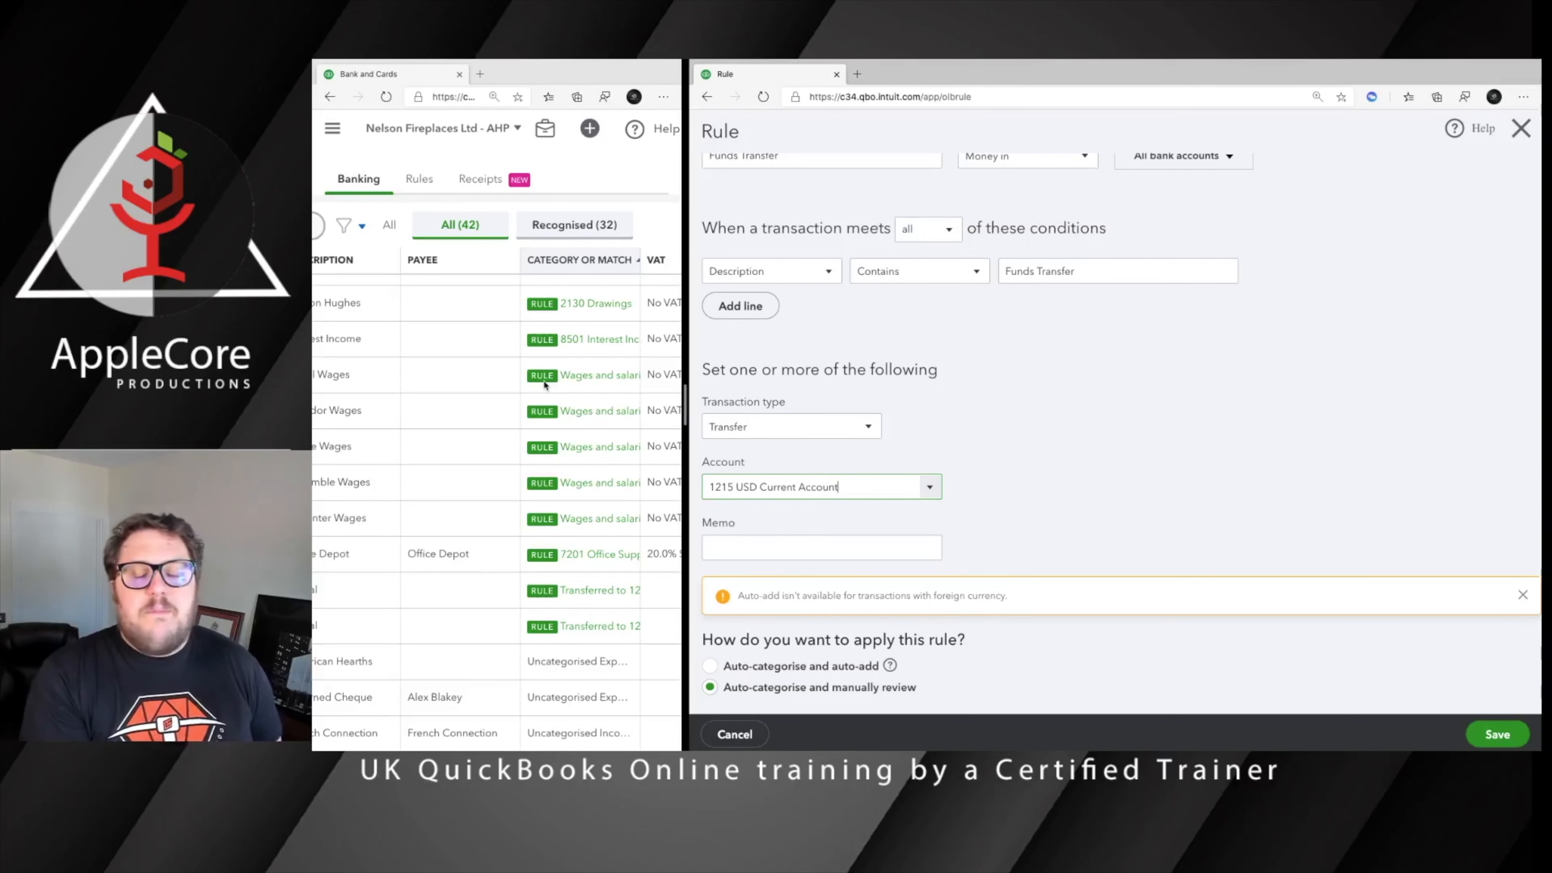
scroll(637, 385, right, 10)
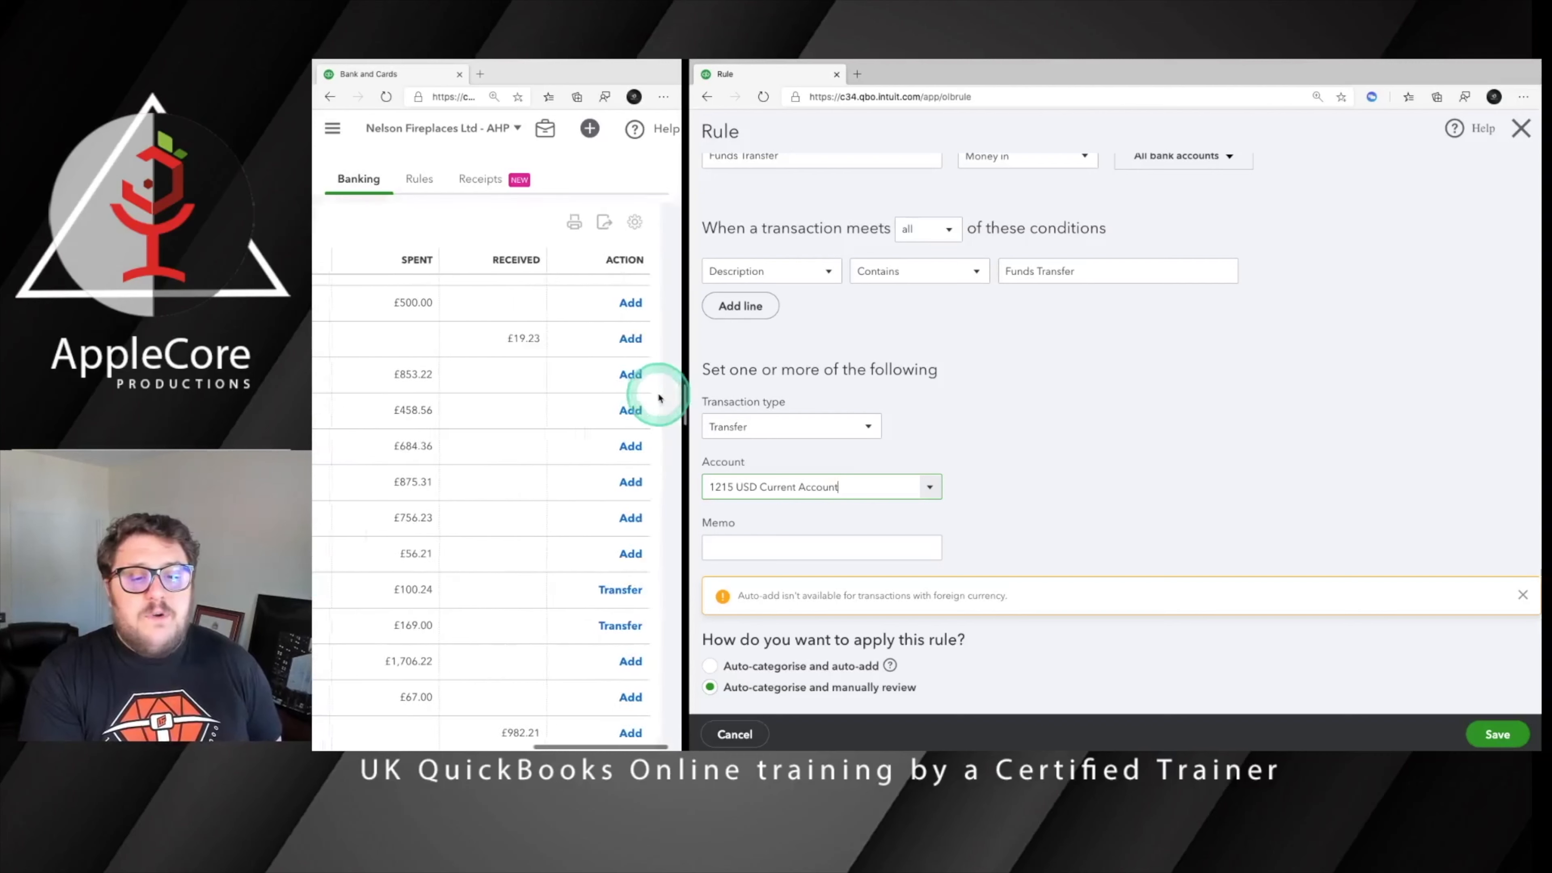
scroll(475, 347, left, 10)
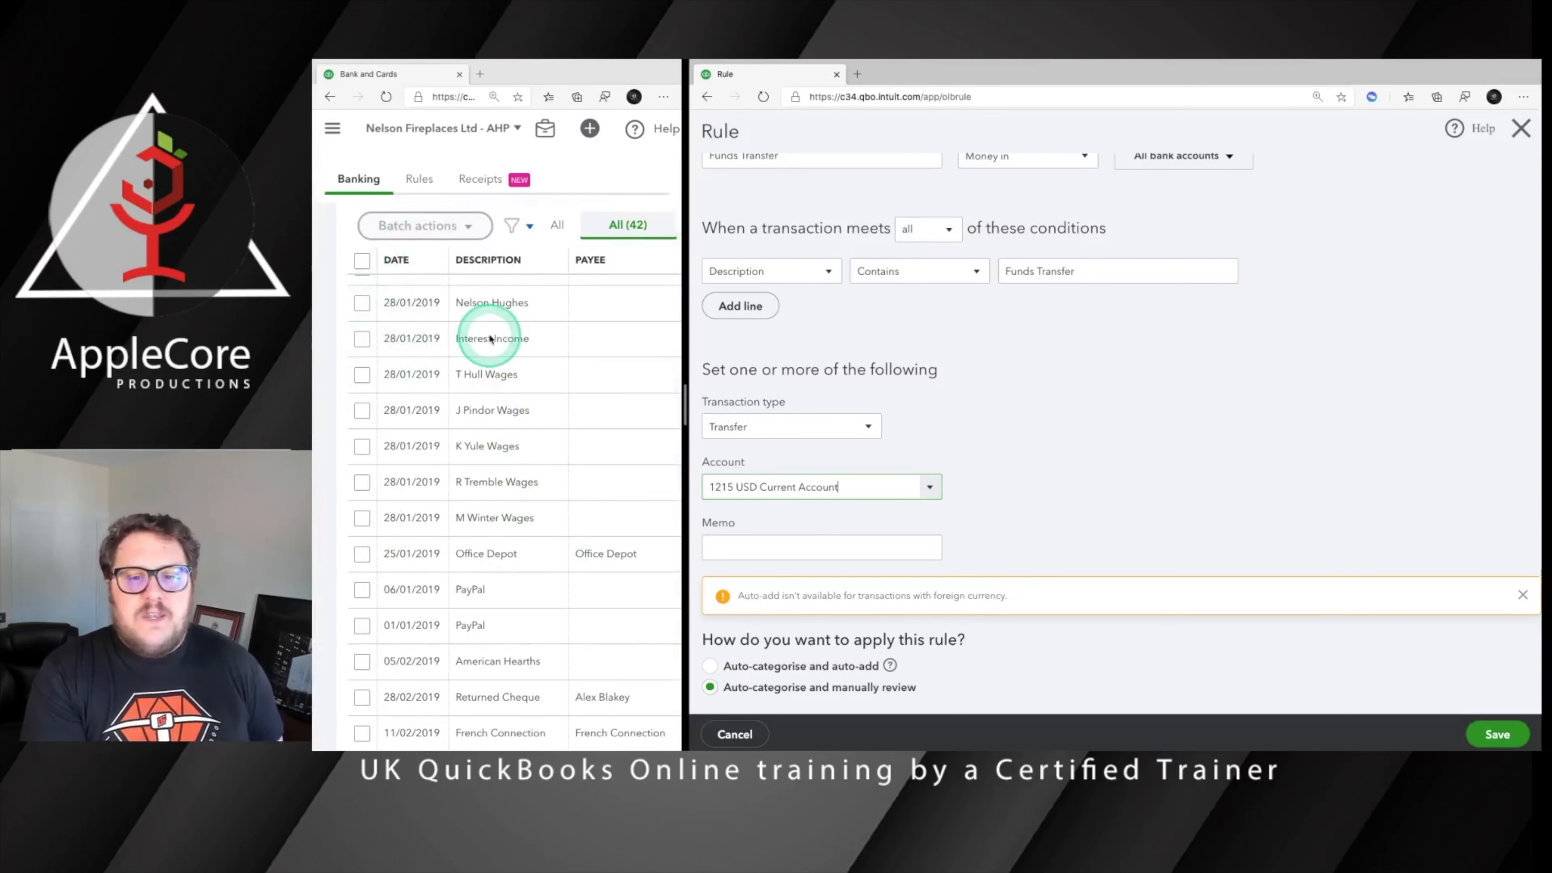
click(549, 355)
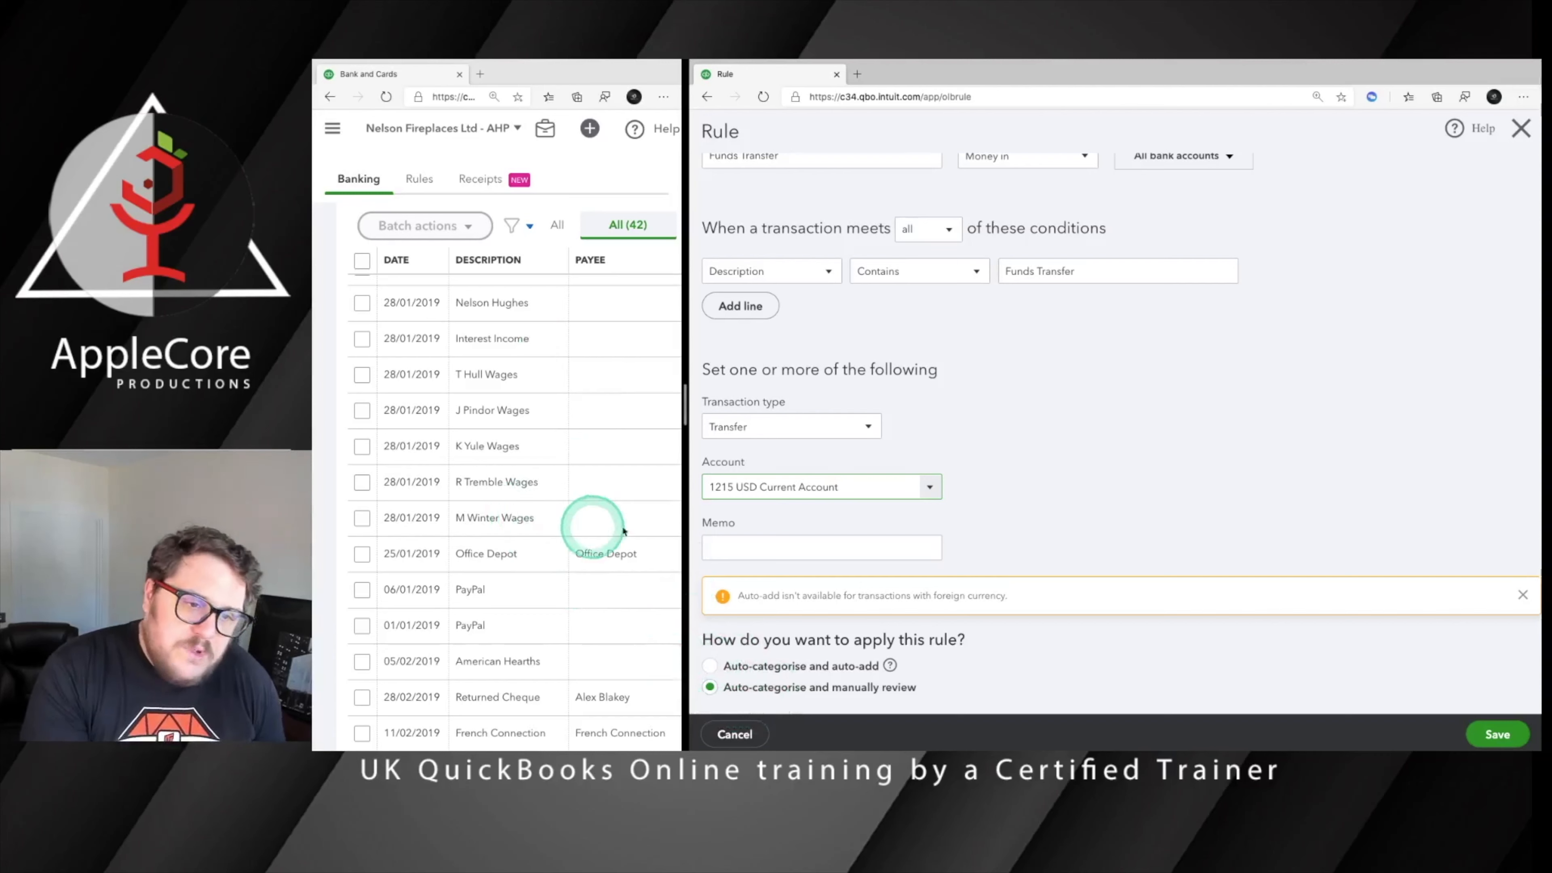
scroll(605, 526, right, 3)
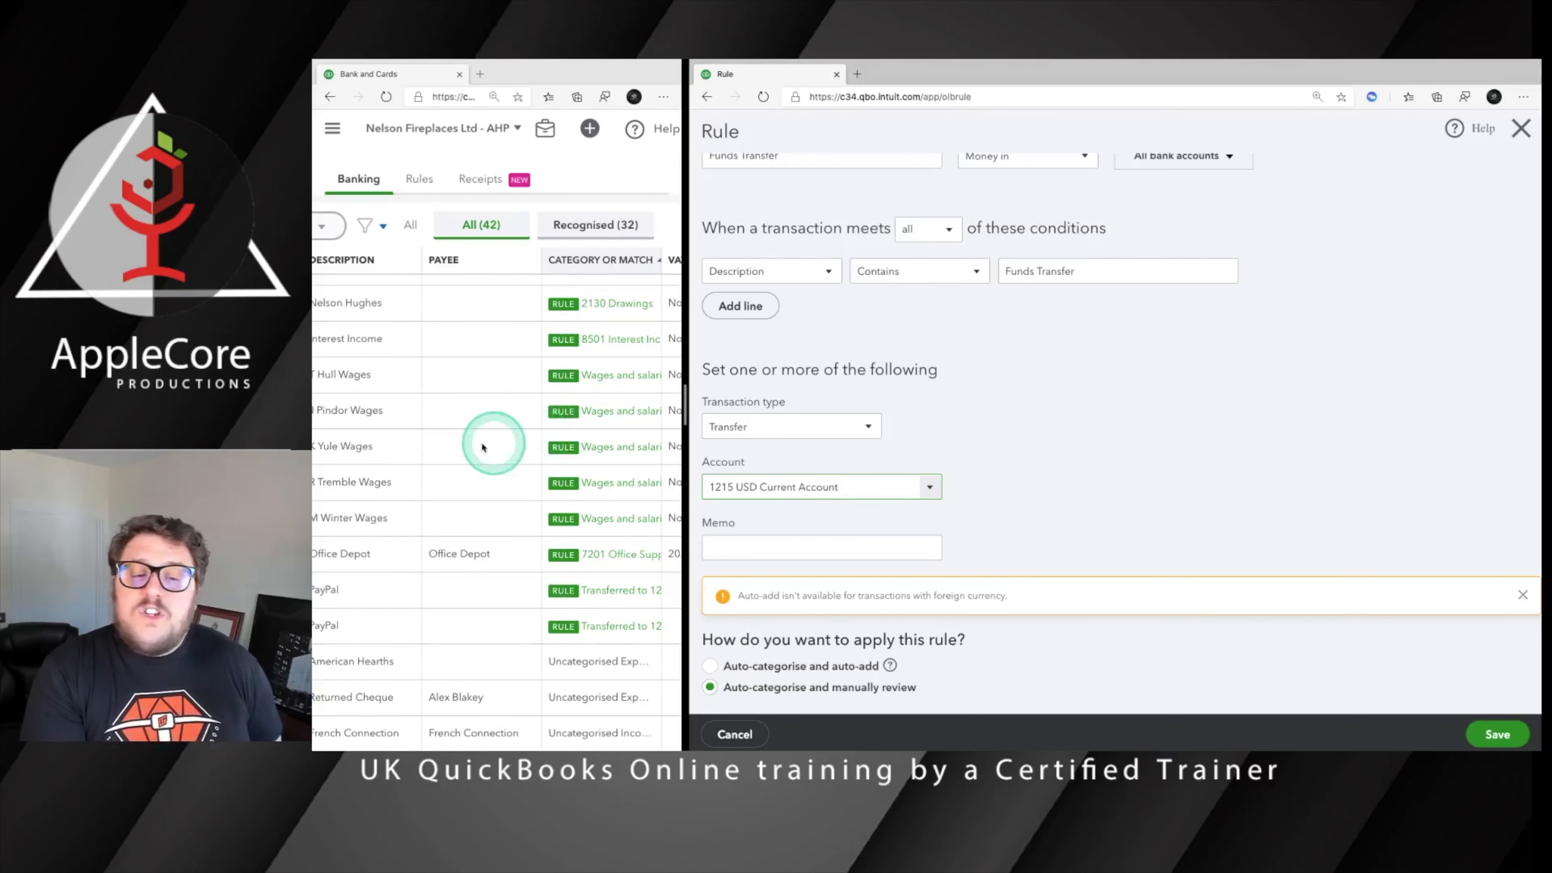
scroll(495, 440, left, 2)
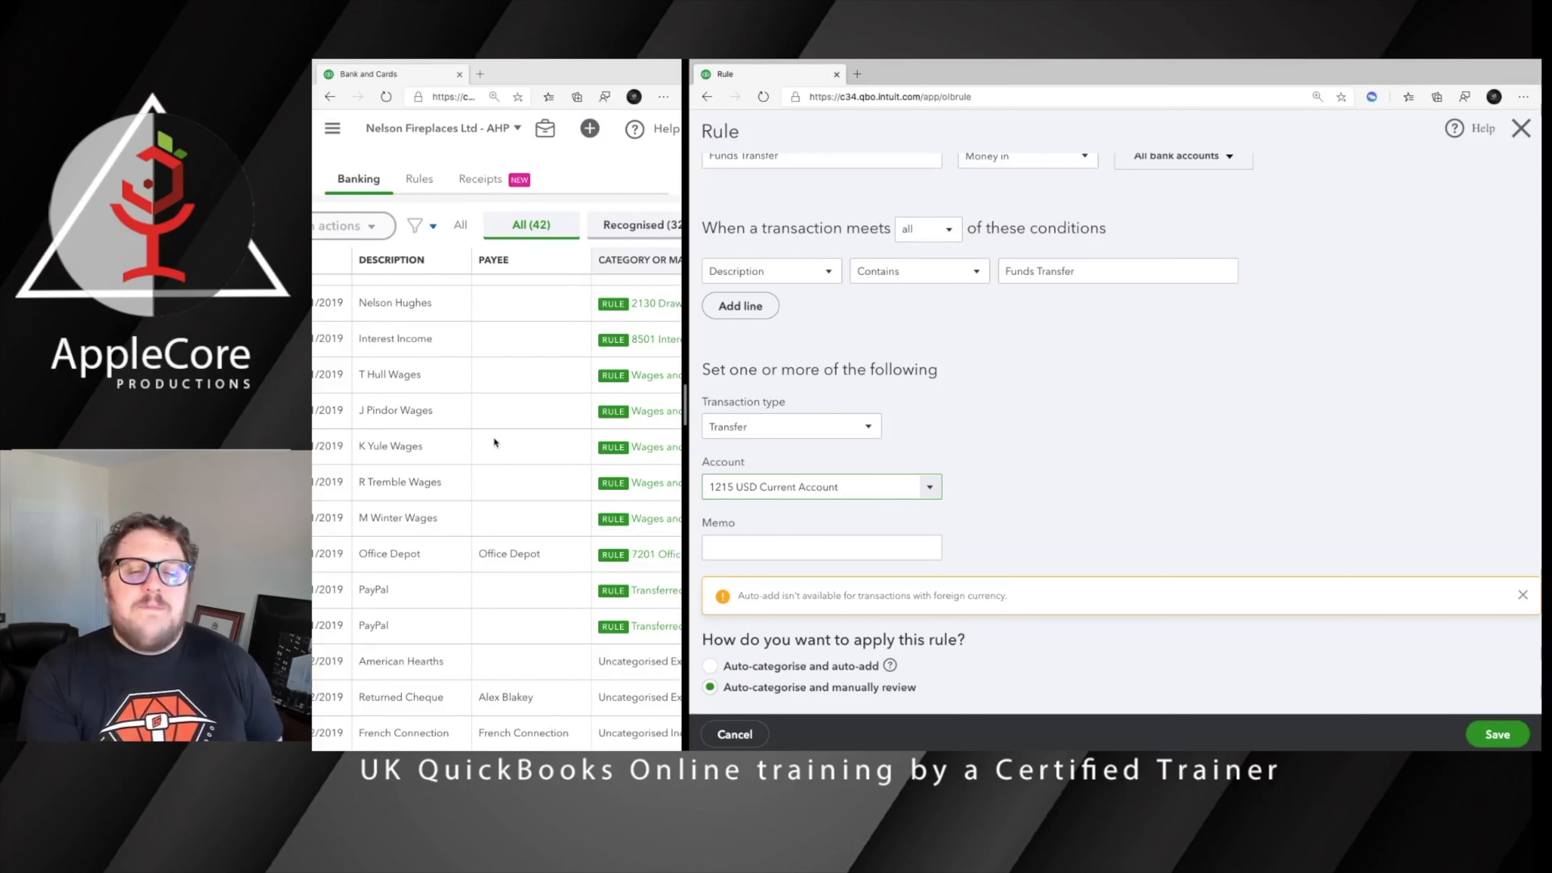
scroll(497, 444, left, 2)
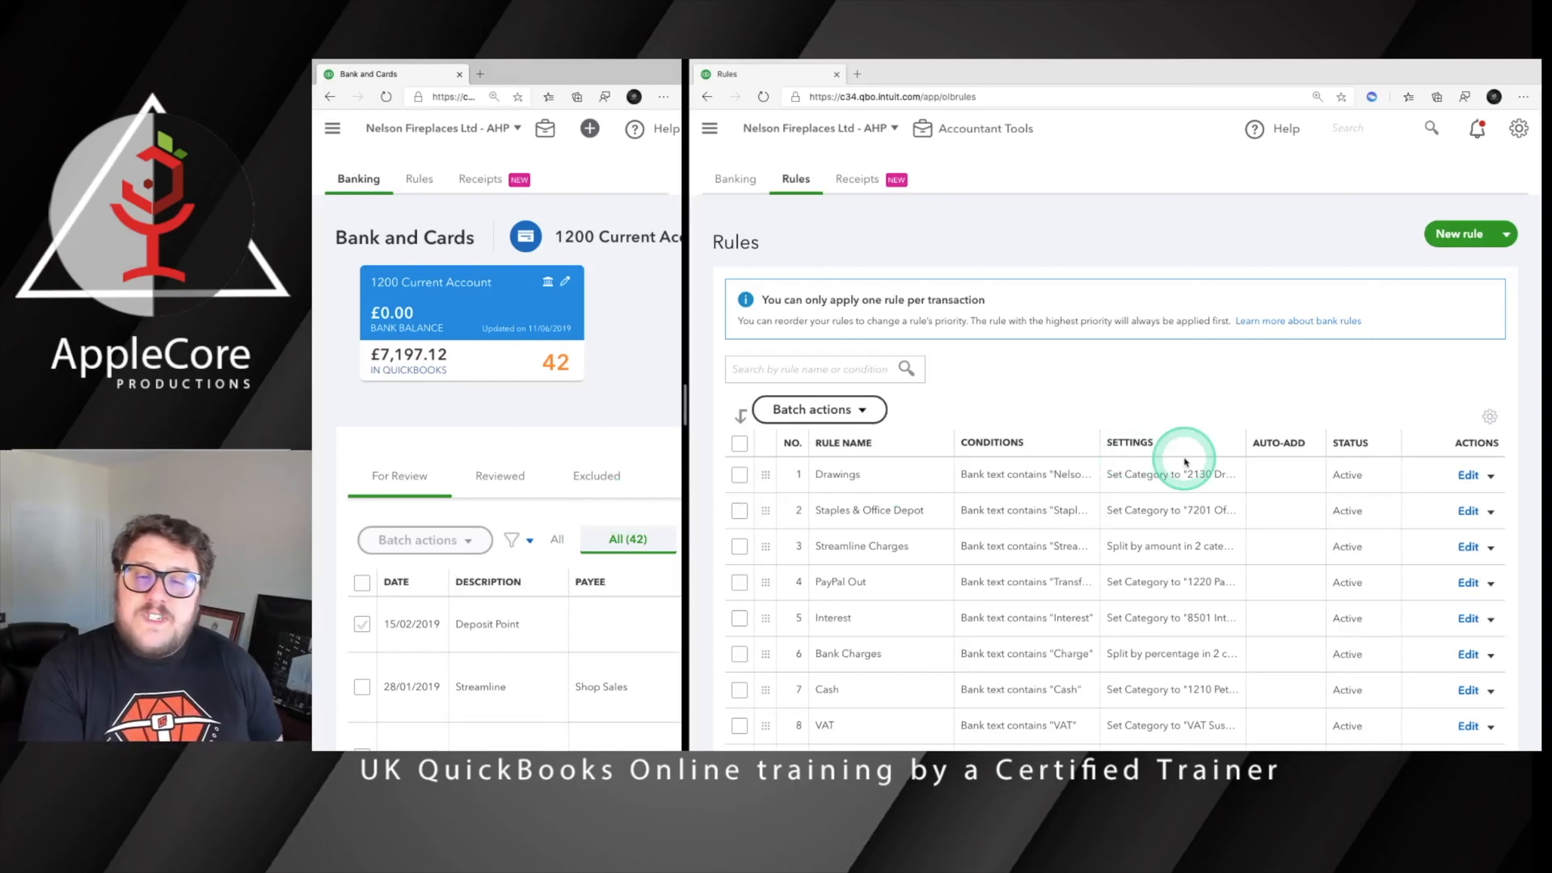
Find and expand the 01/01/2019 Funds Transfer transaction to check its applied rule, transfer account and currency conversion
scroll(452, 489, down, 8)
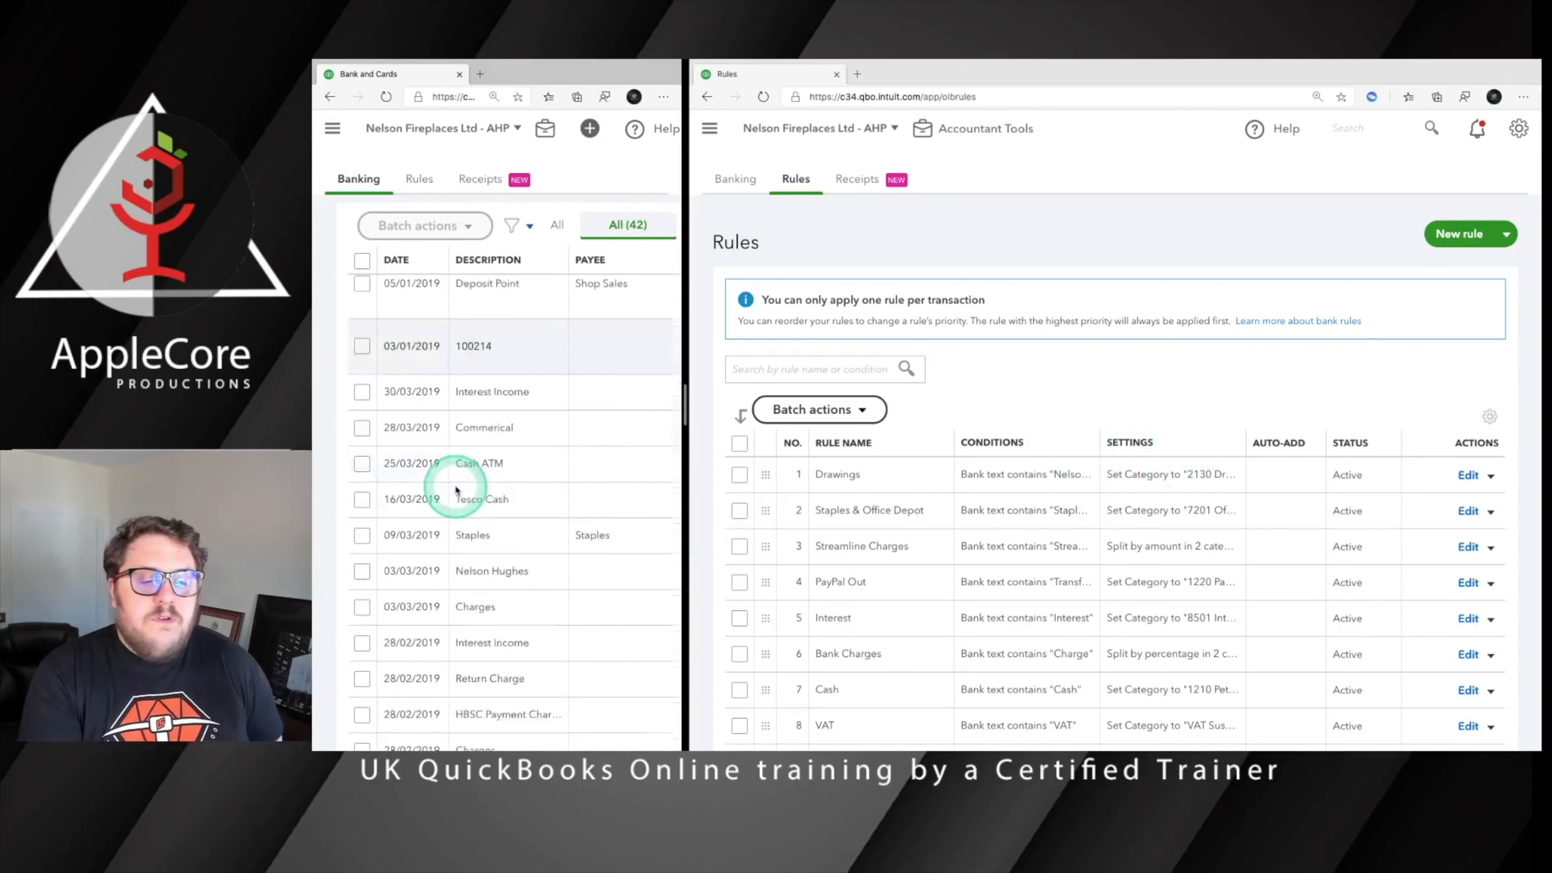
scroll(455, 489, down, 8)
scroll(554, 505, right, 3)
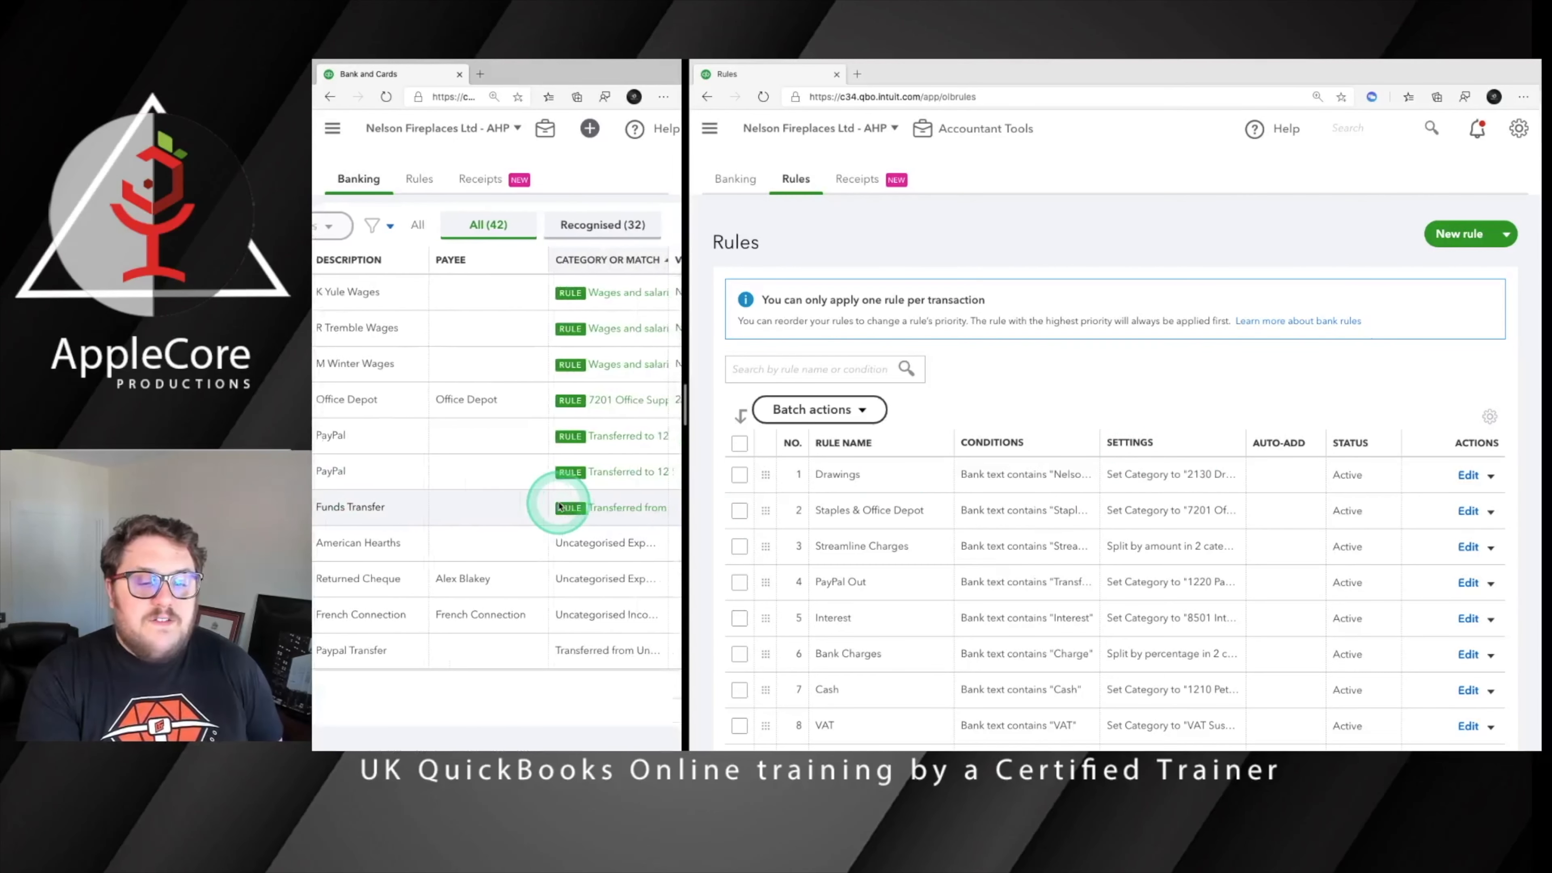
scroll(559, 505, right, 3)
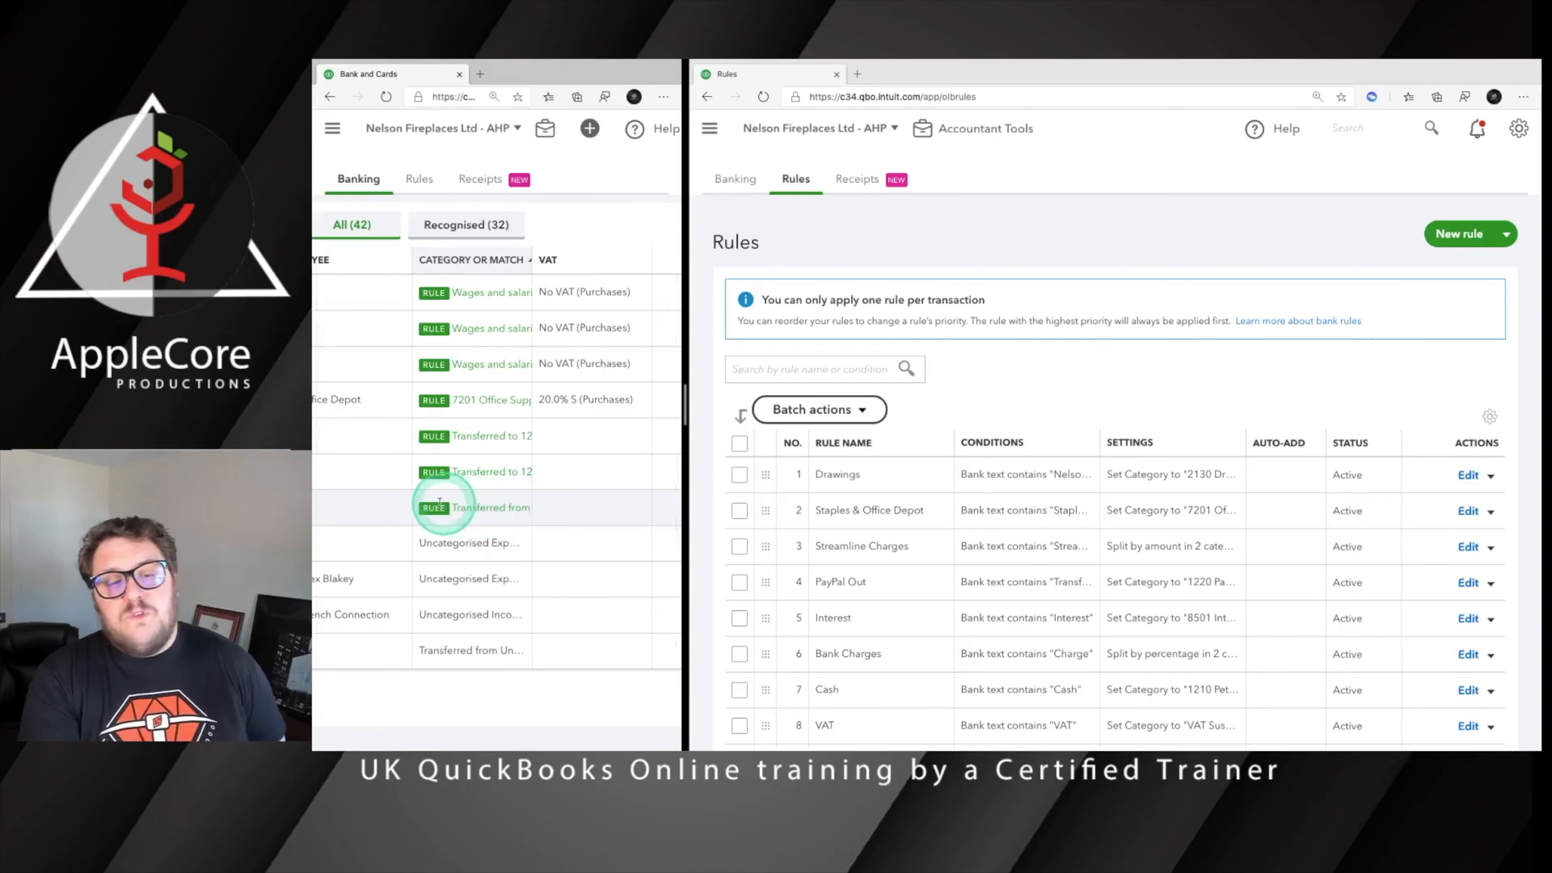
click(511, 506)
scroll(516, 507, left, 5)
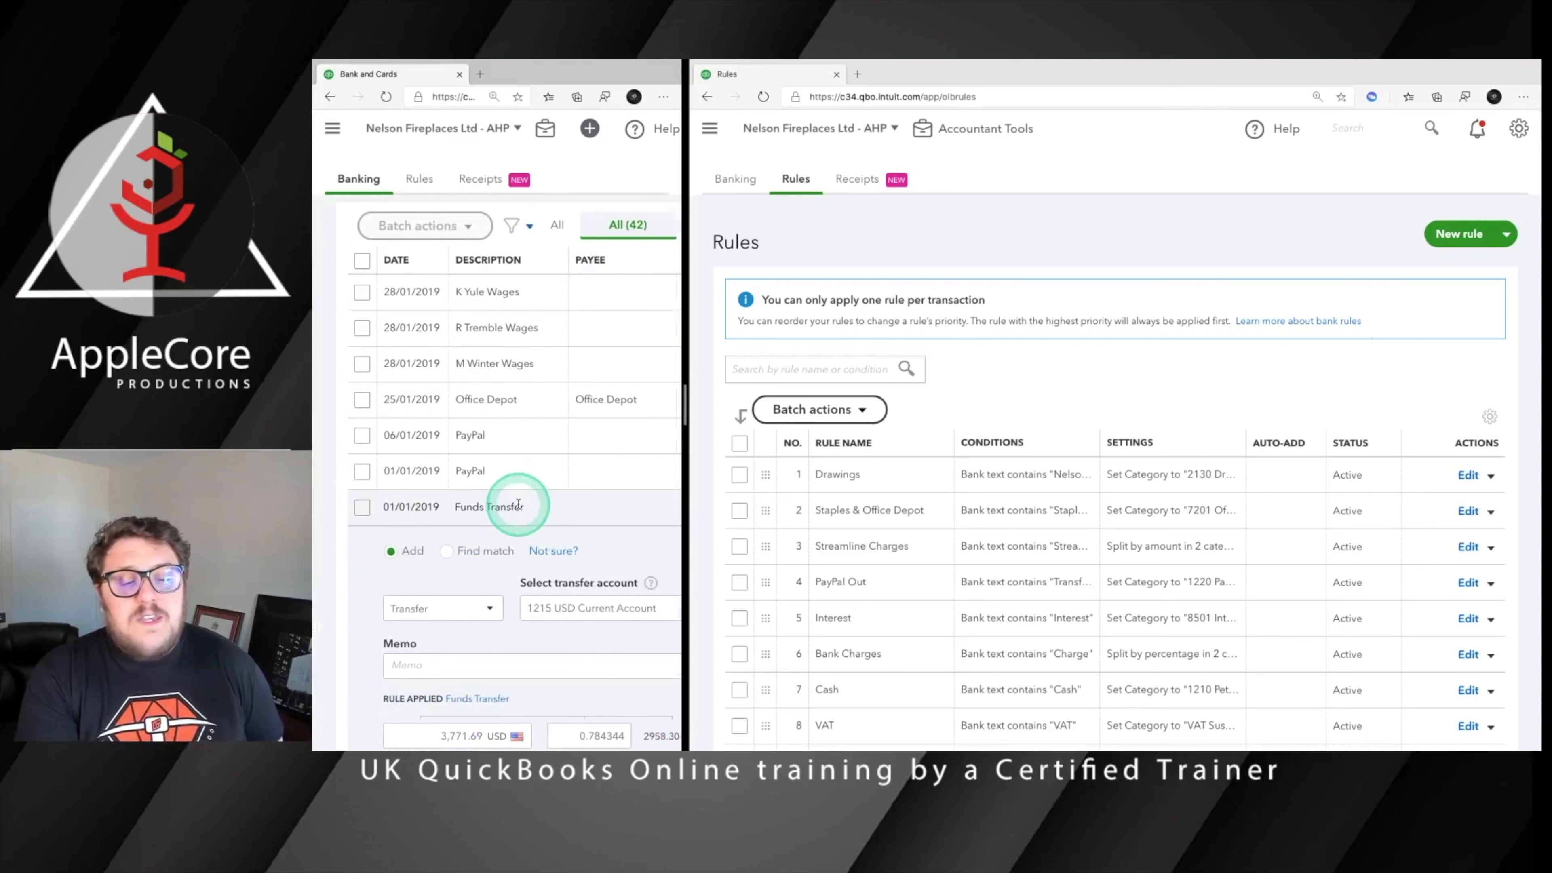
scroll(554, 507, right, 2)
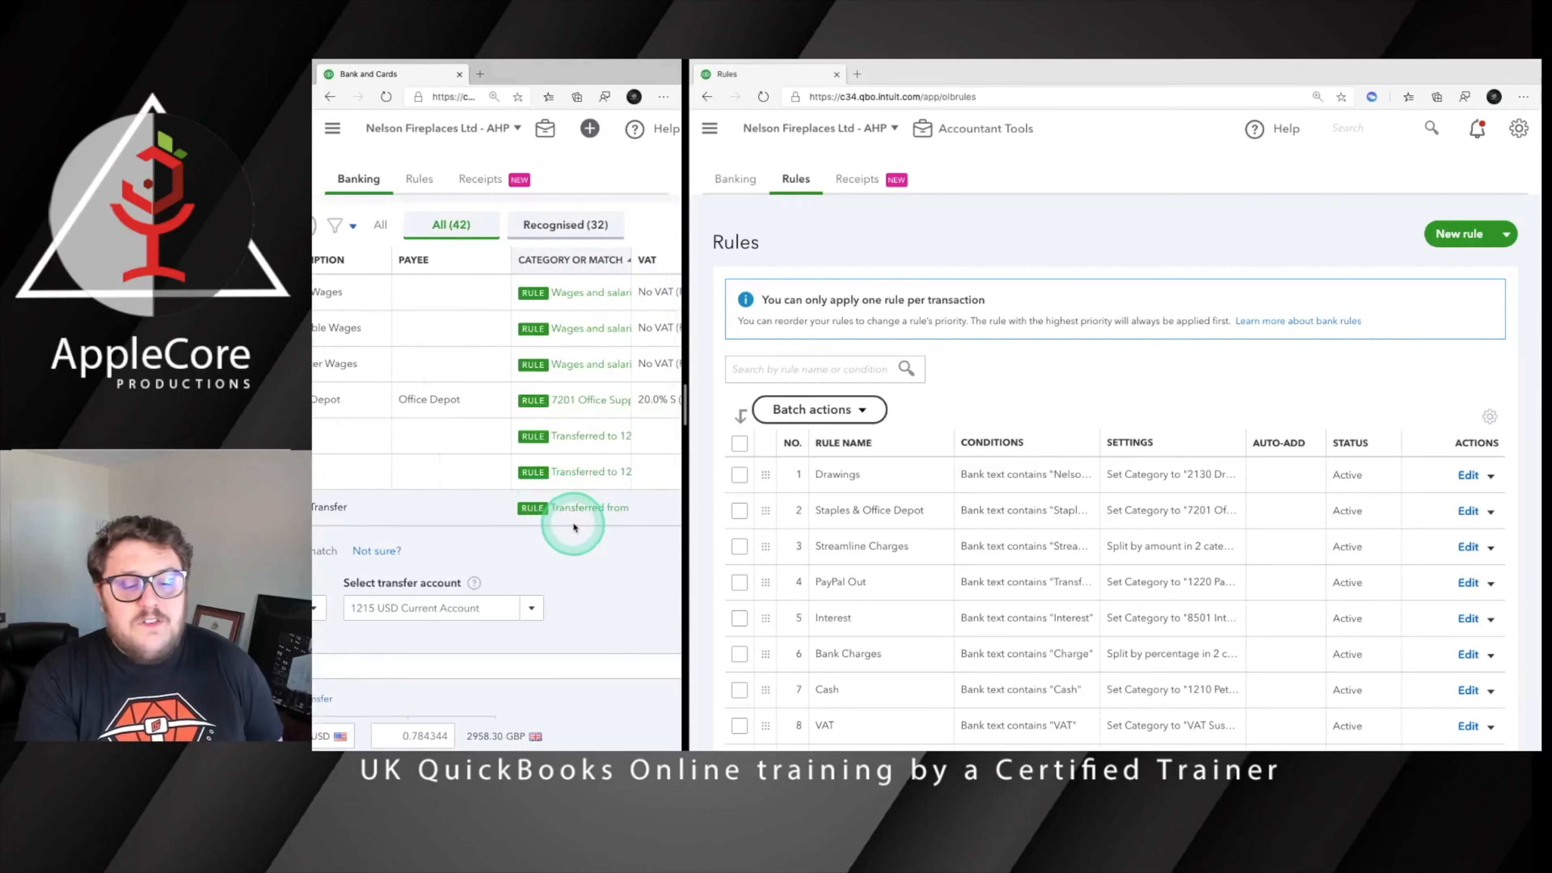
scroll(577, 521, left, 2)
scroll(574, 526, down, 3)
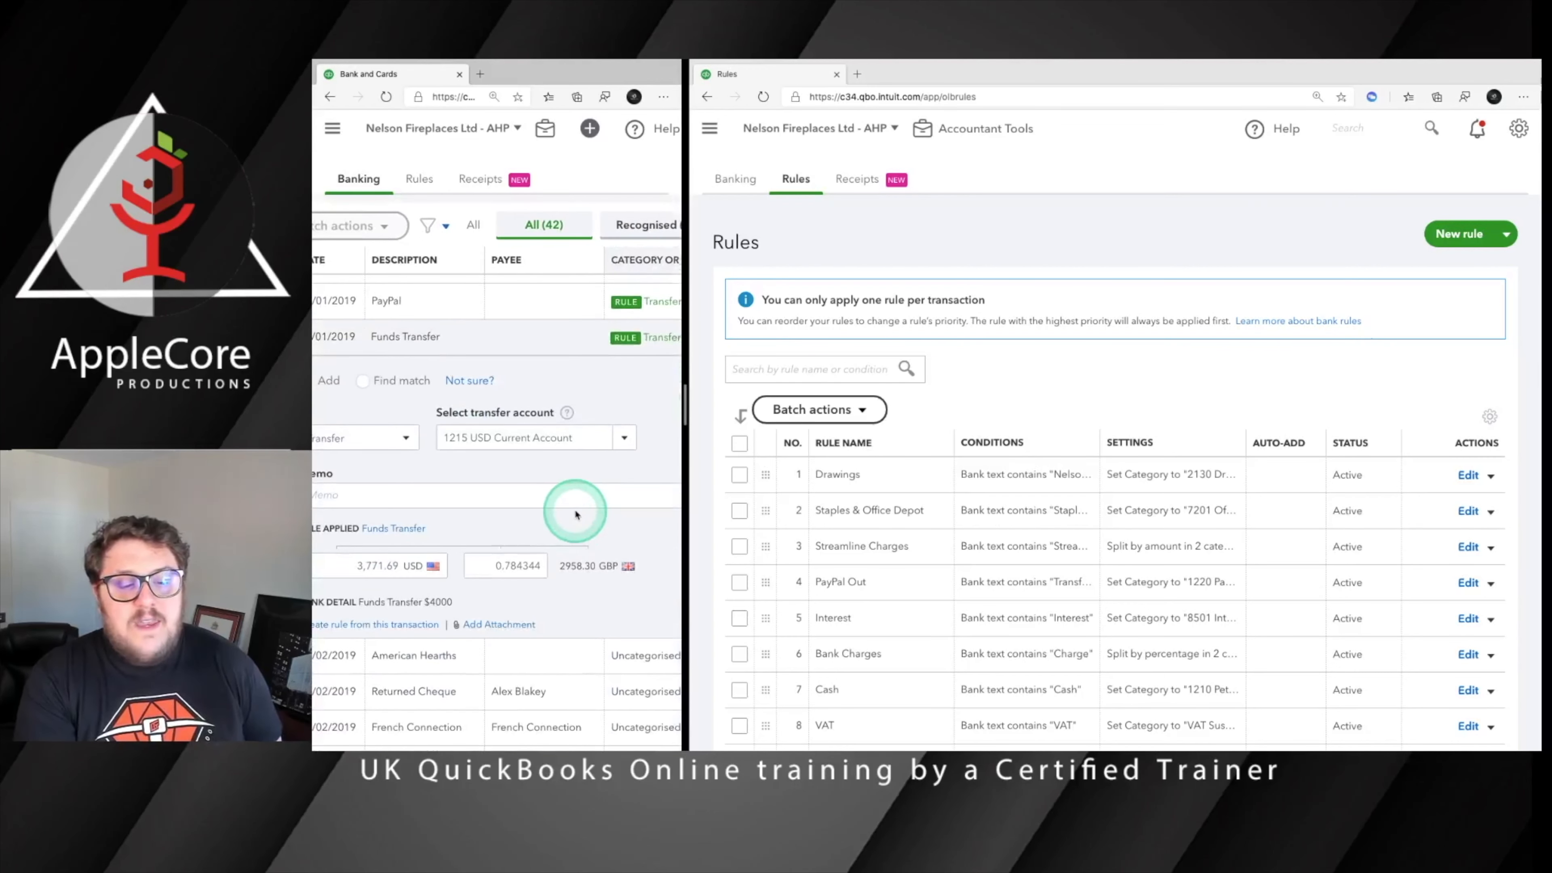
scroll(574, 519, right, 5)
scroll(575, 514, left, 5)
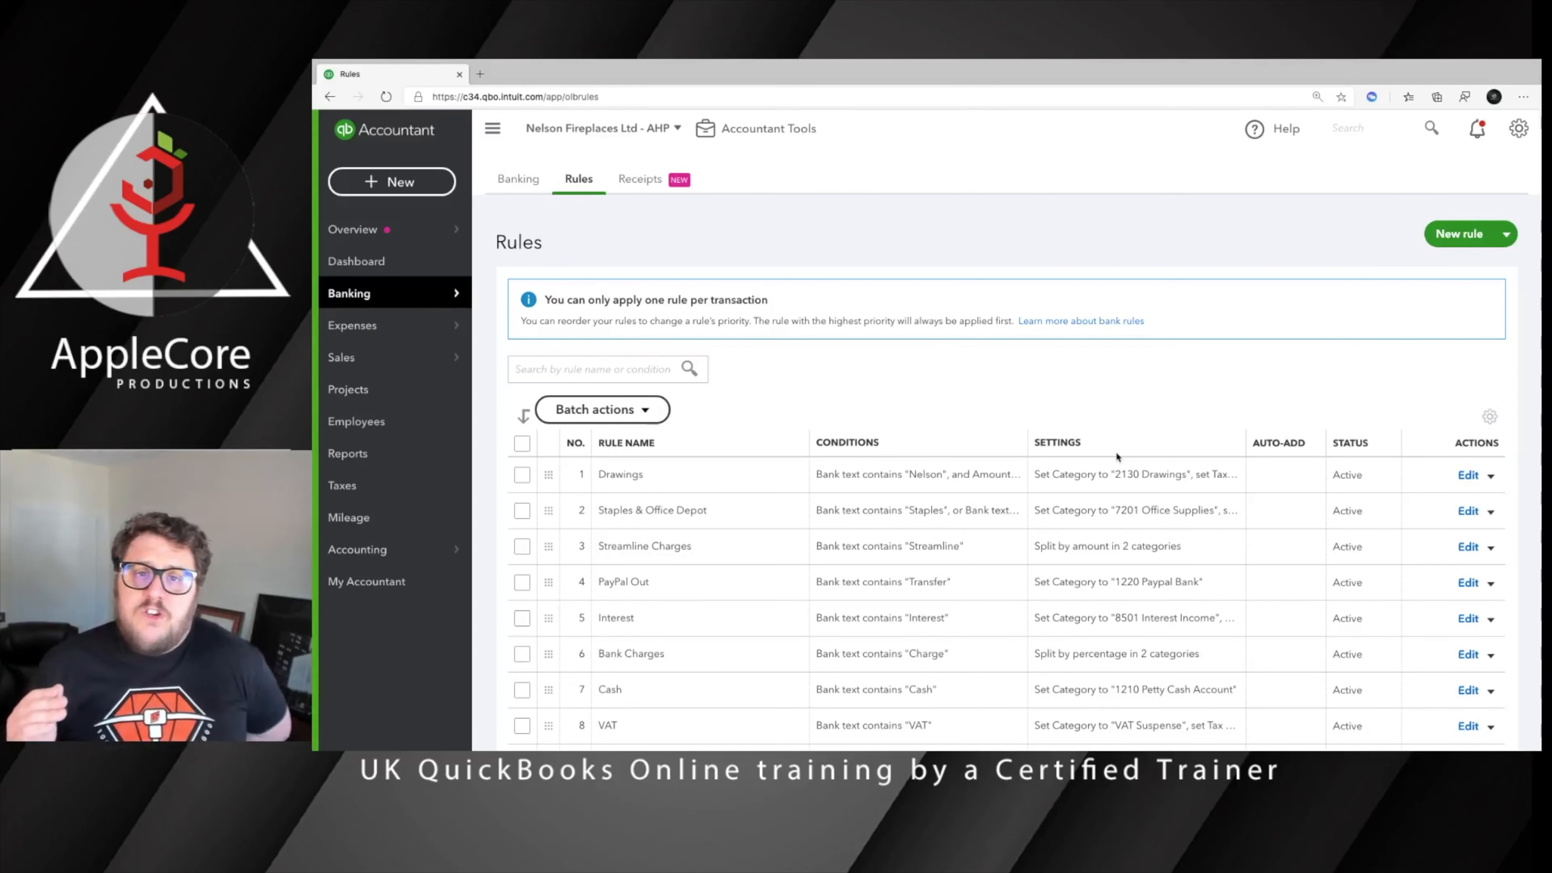
Return to the bank transactions, expand the 05/02/2019 American Hearths expense and start creating a rule from it
click(517, 179)
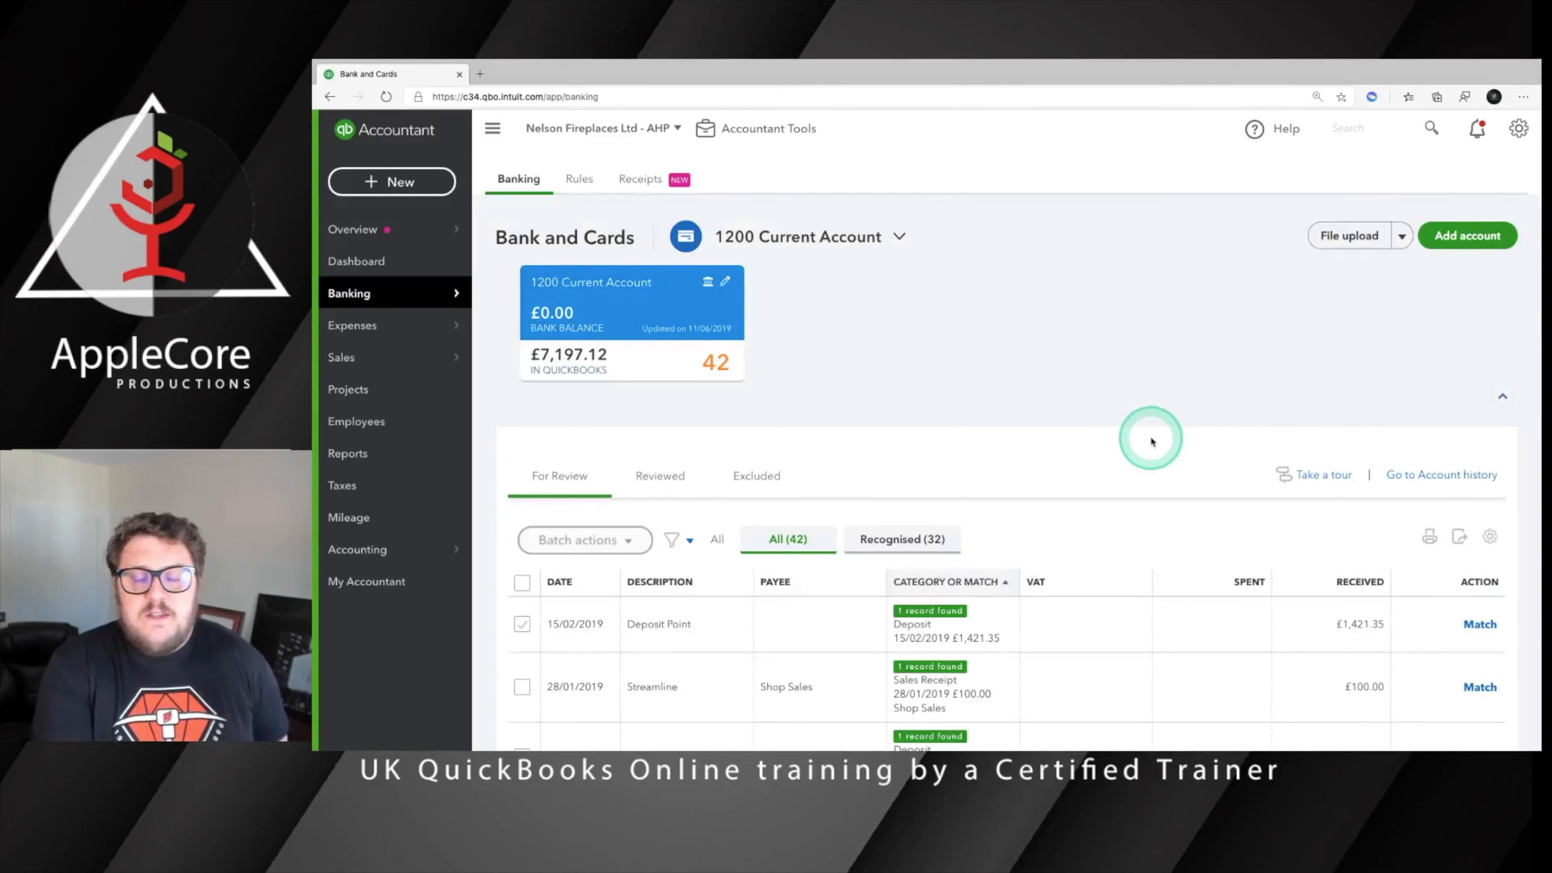
scroll(1152, 441, down, 5)
scroll(1152, 442, down, 5)
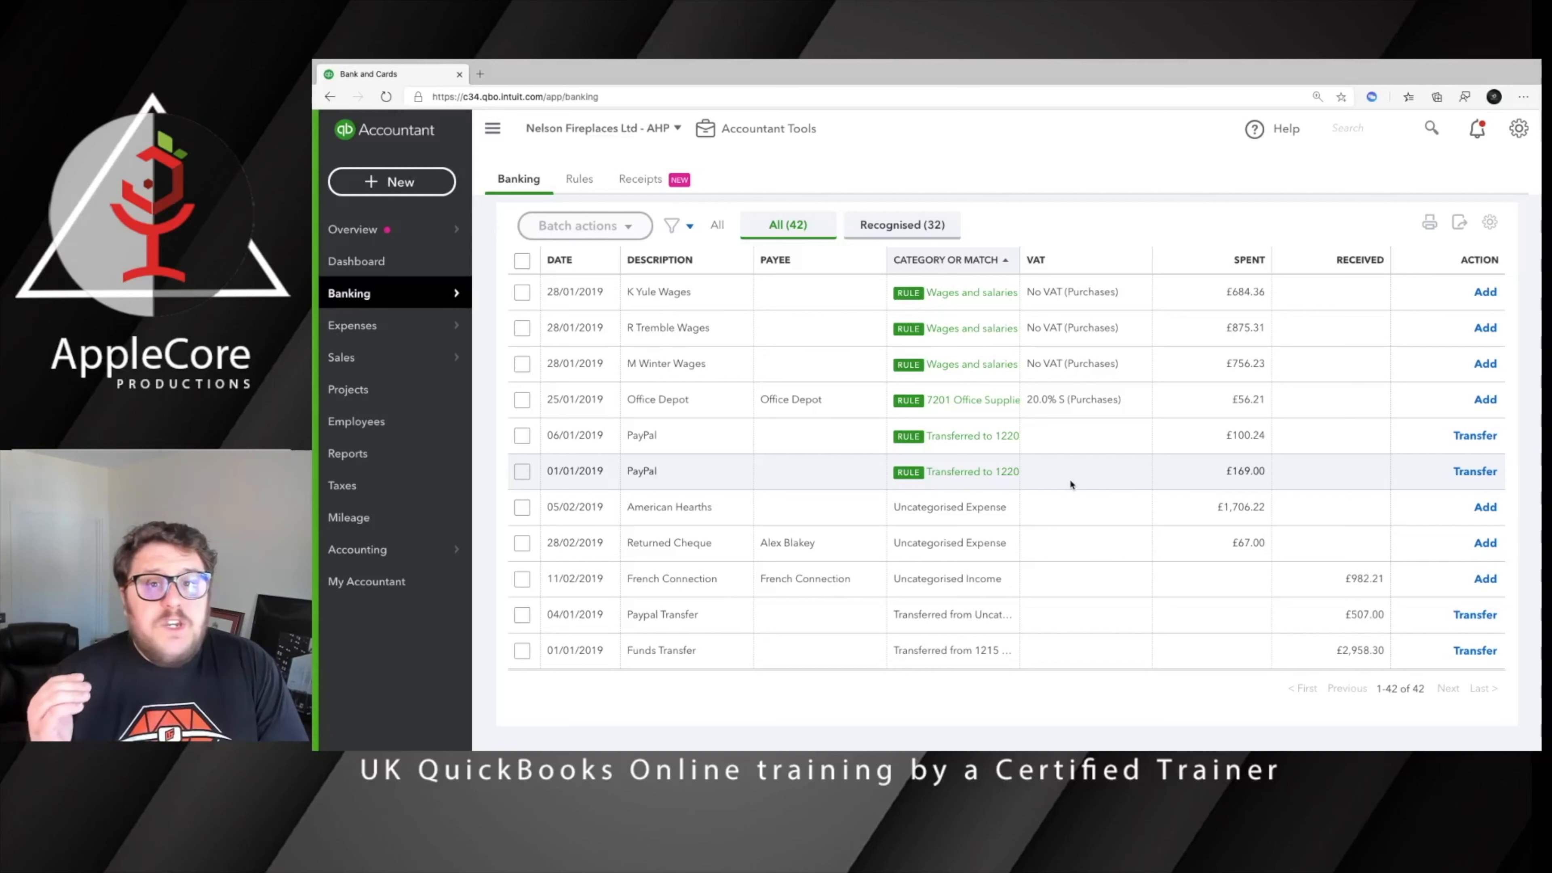
click(943, 506)
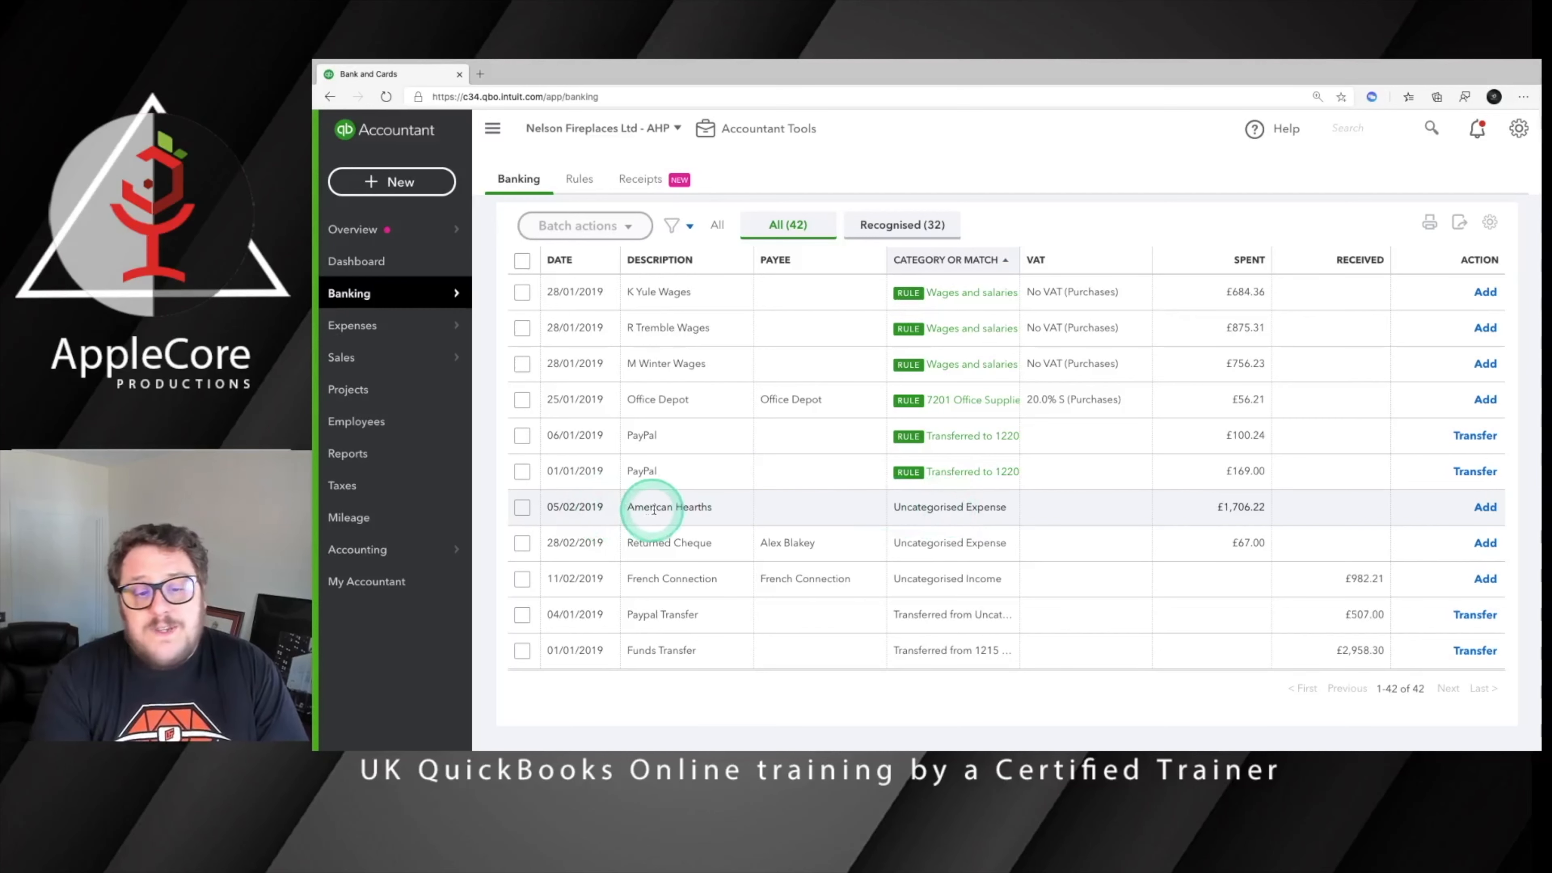
click(642, 506)
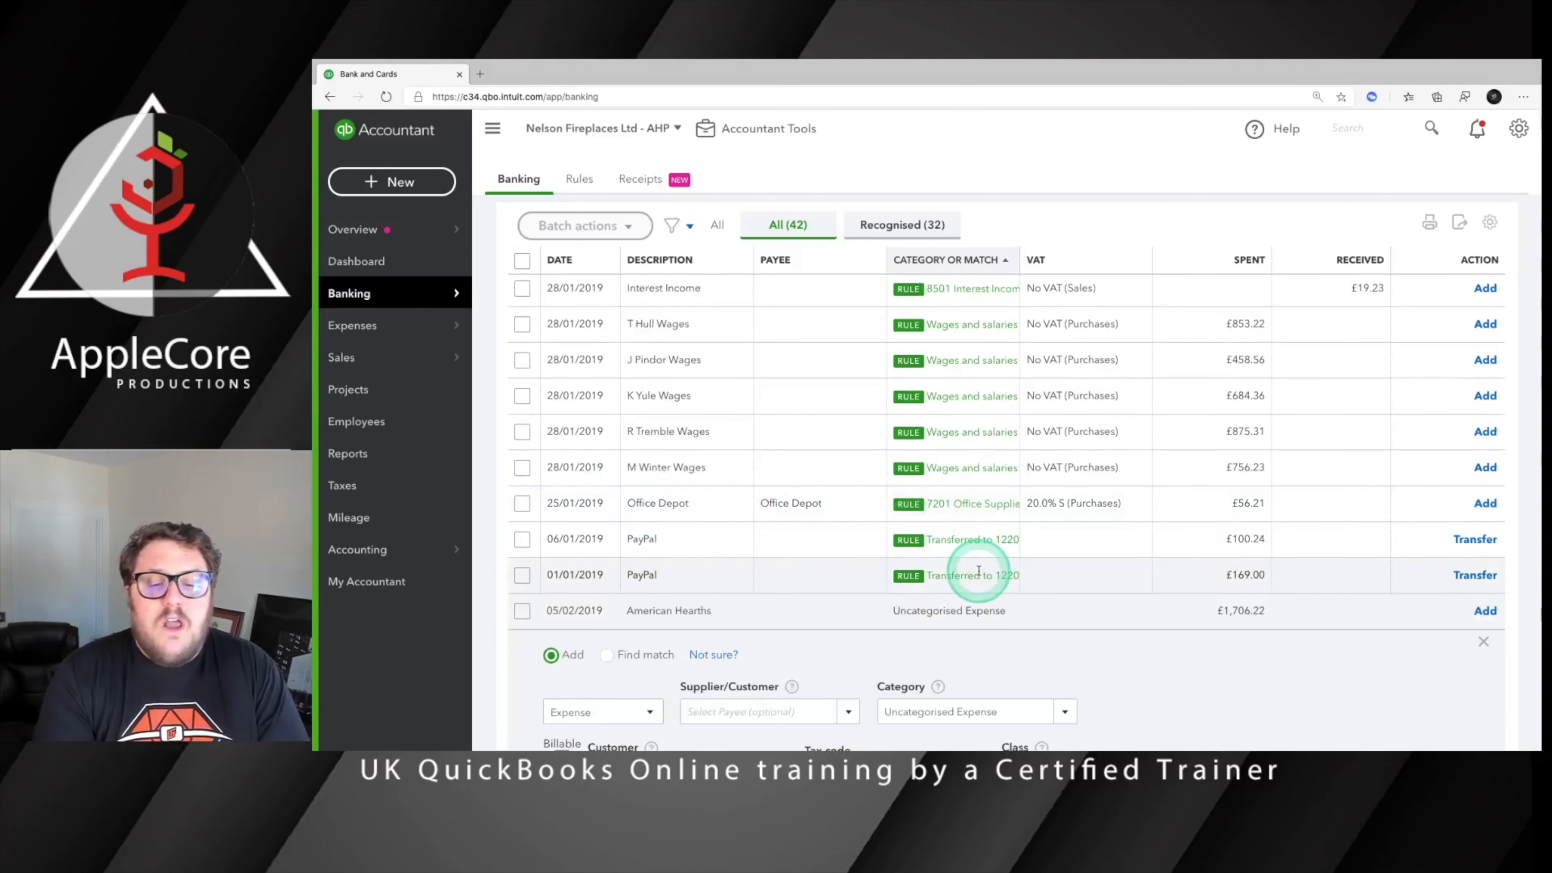
scroll(971, 568, down, 5)
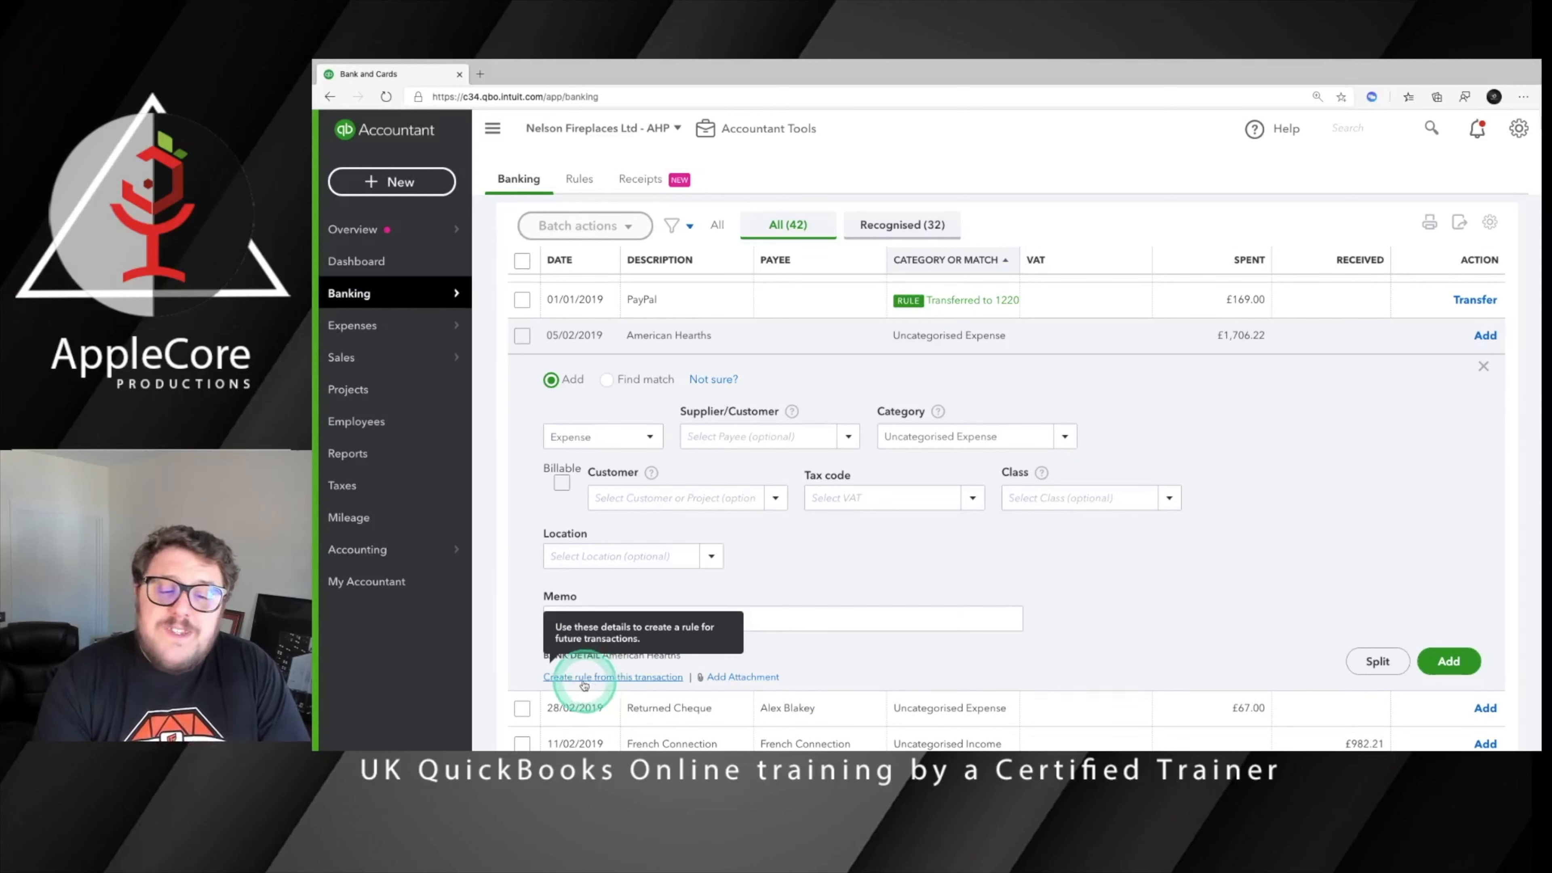
click(614, 677)
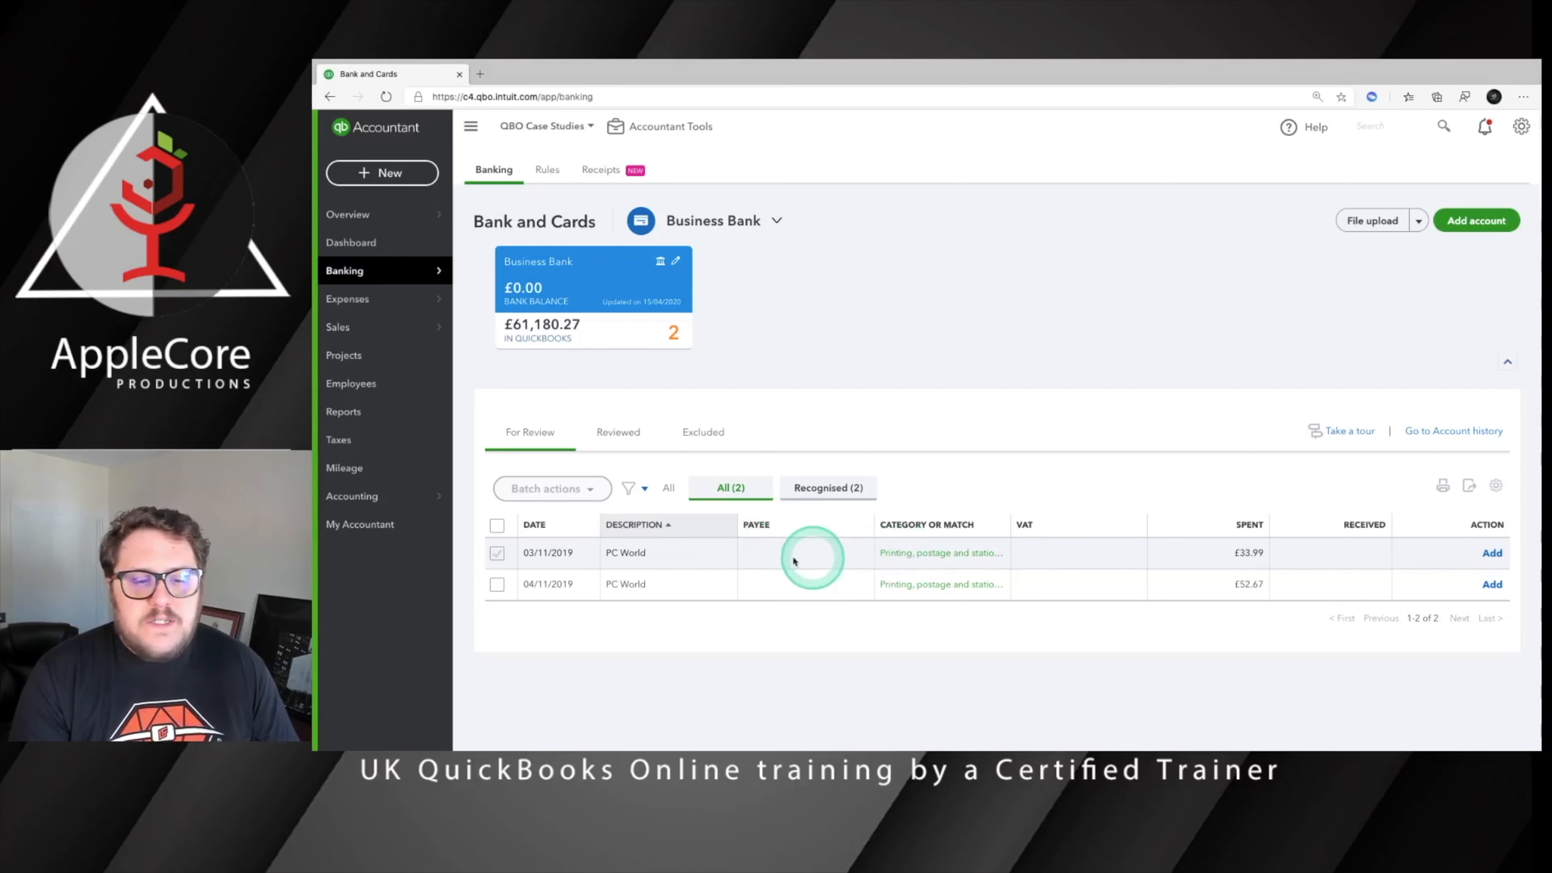
Set the 03/11/2019 PC World transaction's tax code to 20.0% S (Purchases) and make it the default for Printing, postage and stationery
click(765, 553)
scroll(959, 574, down, 2)
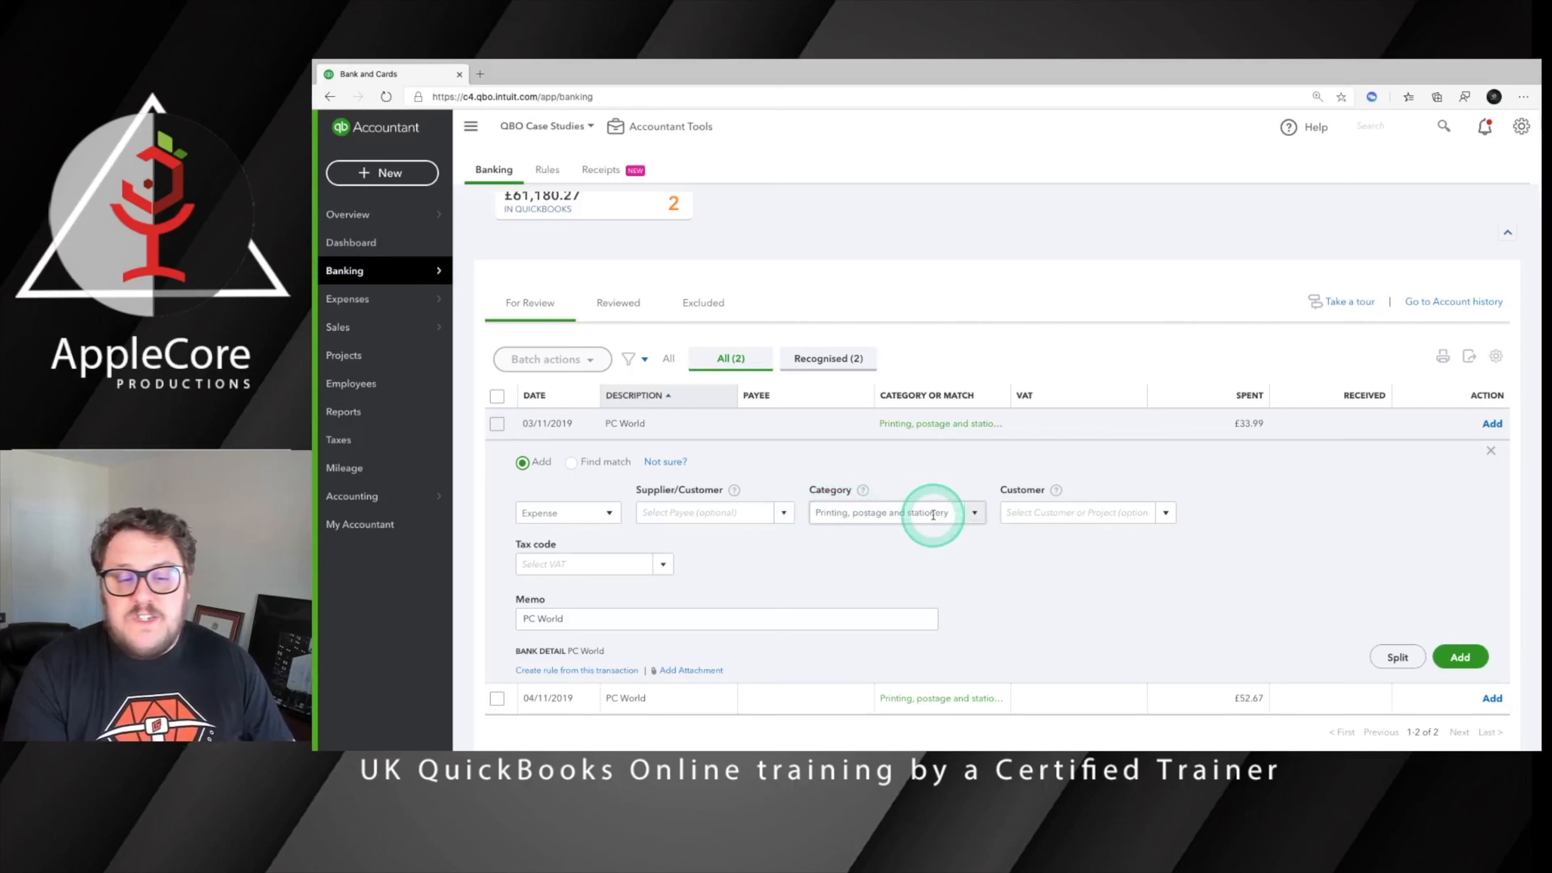
click(550, 561)
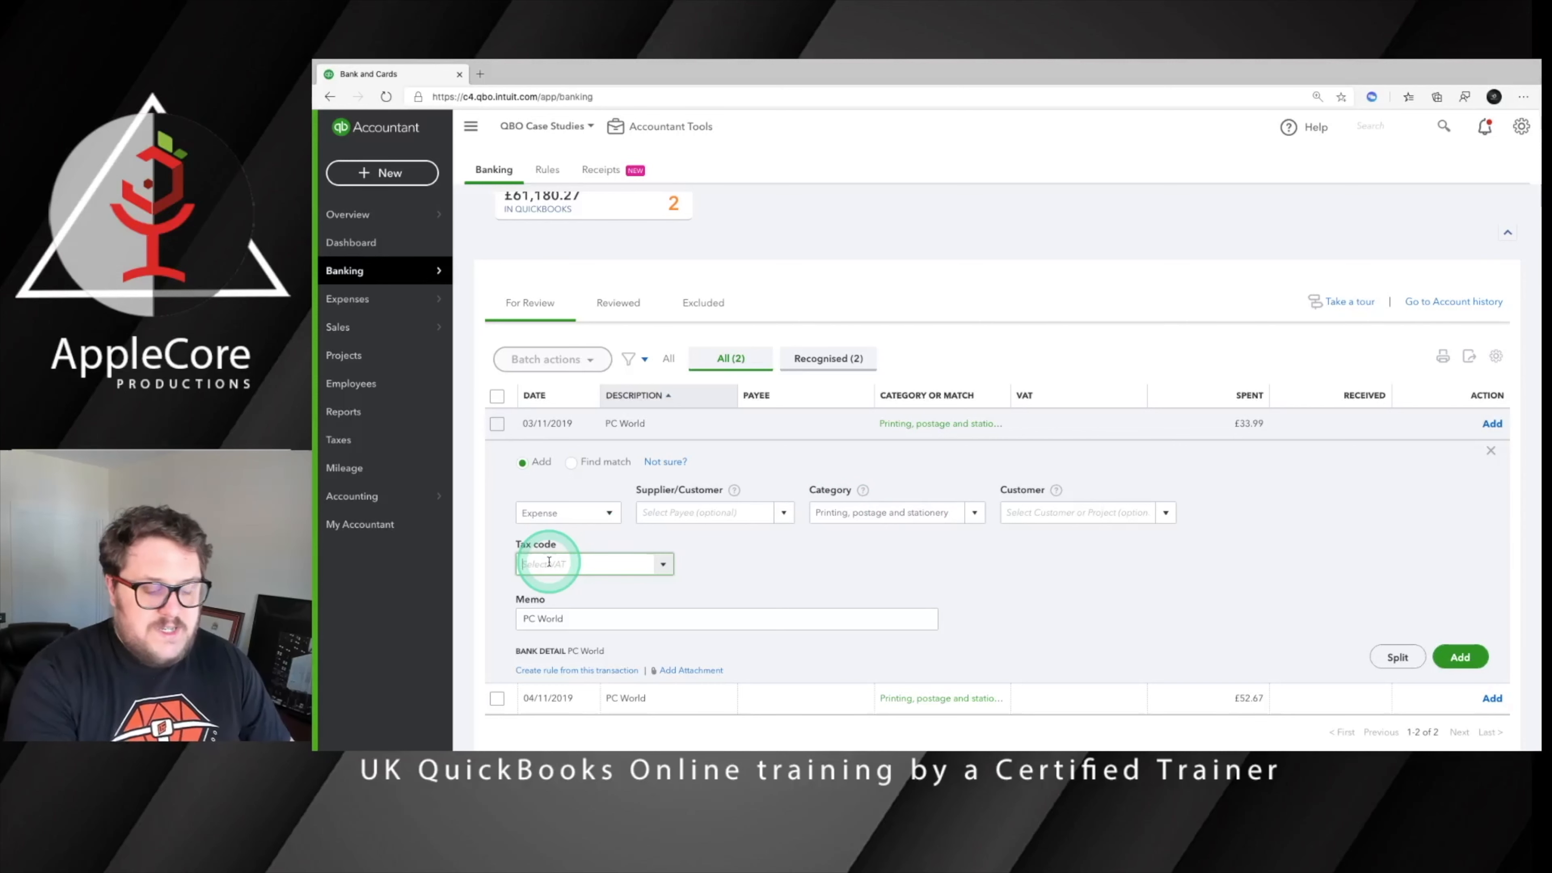
text(20.0% S (Purchases)
click(554, 588)
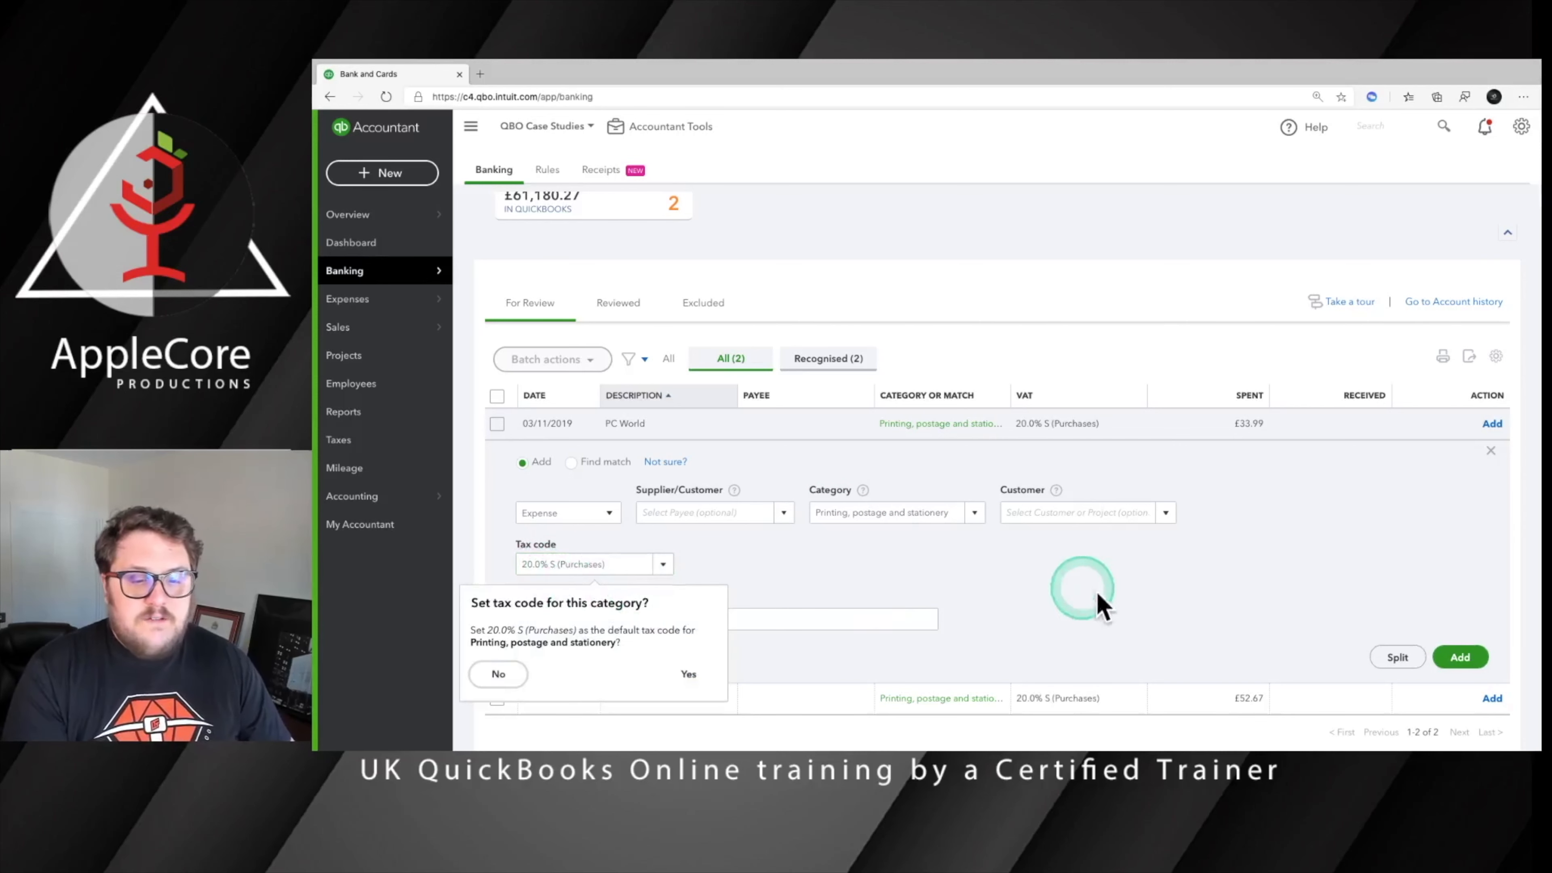
click(685, 673)
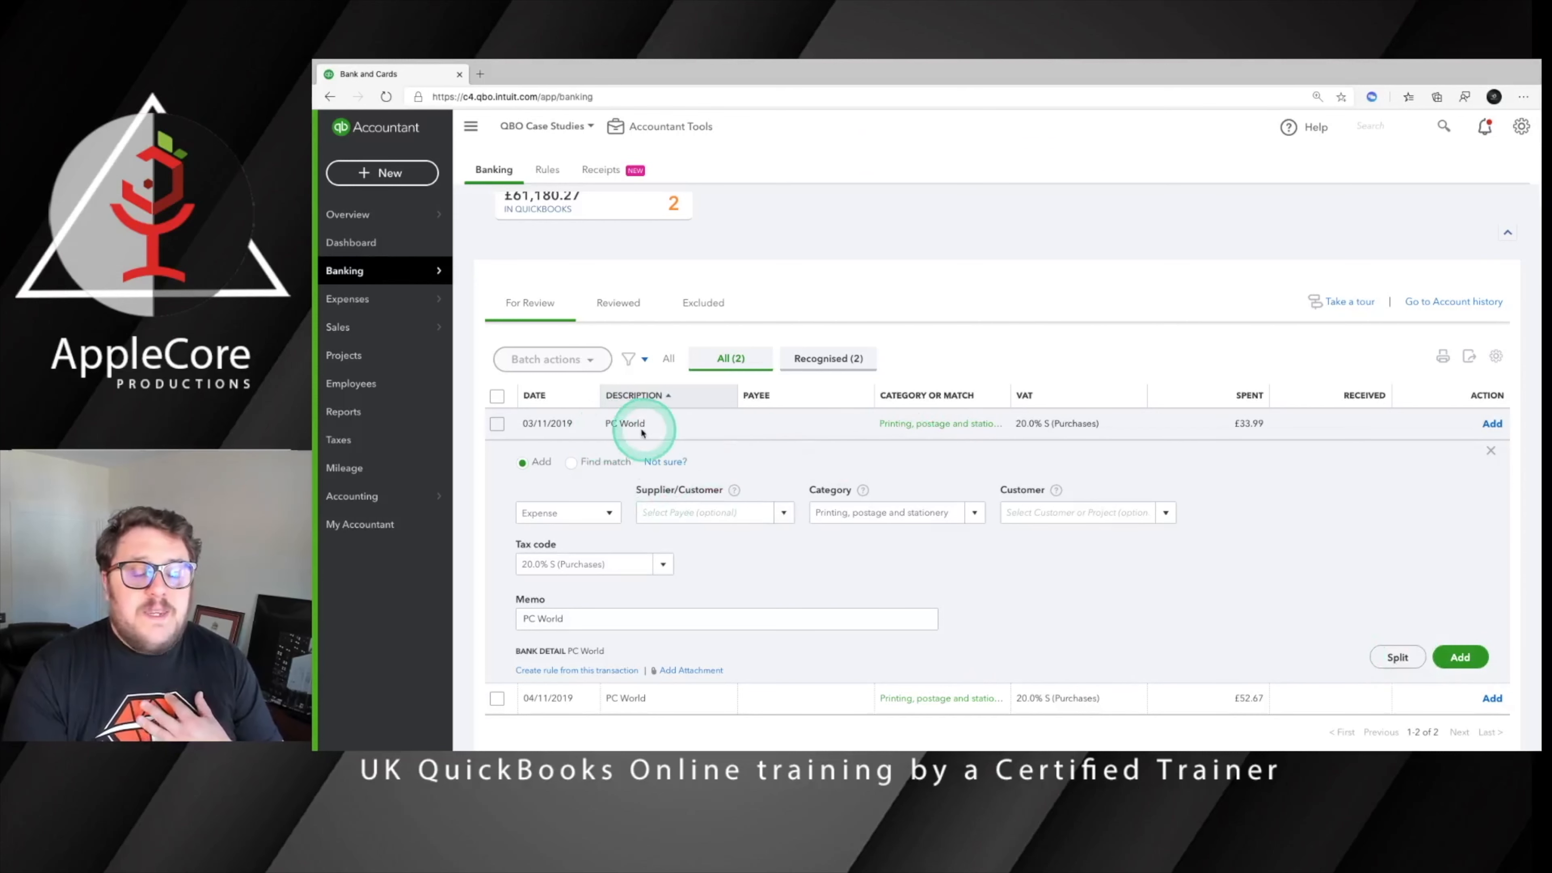
Add both PC World transactions to the books and create the suggested rule with auto-add left off
click(1459, 657)
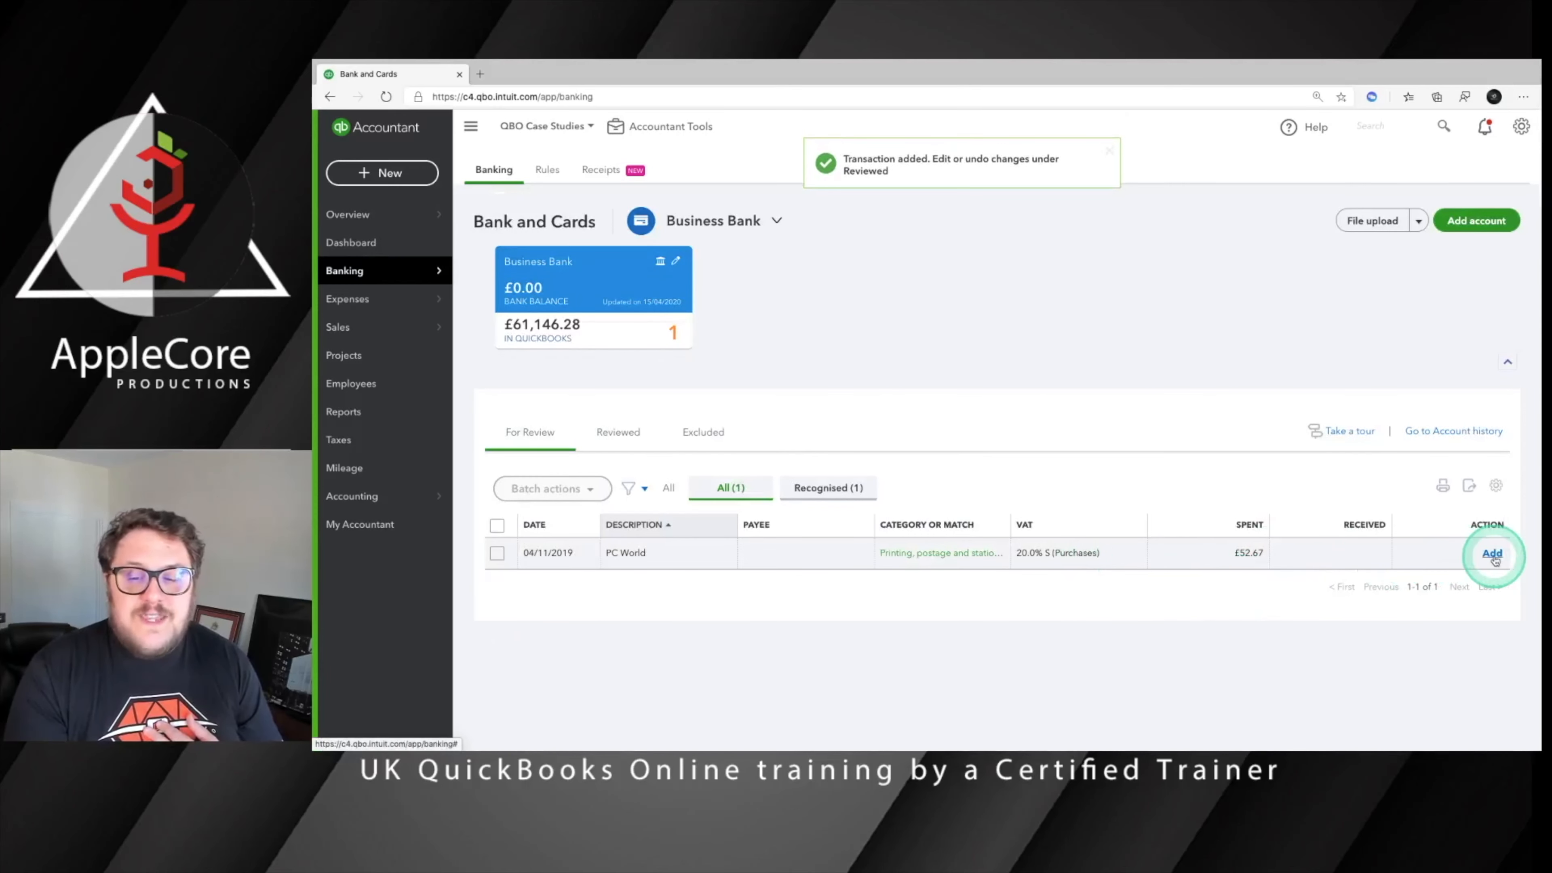
click(1492, 553)
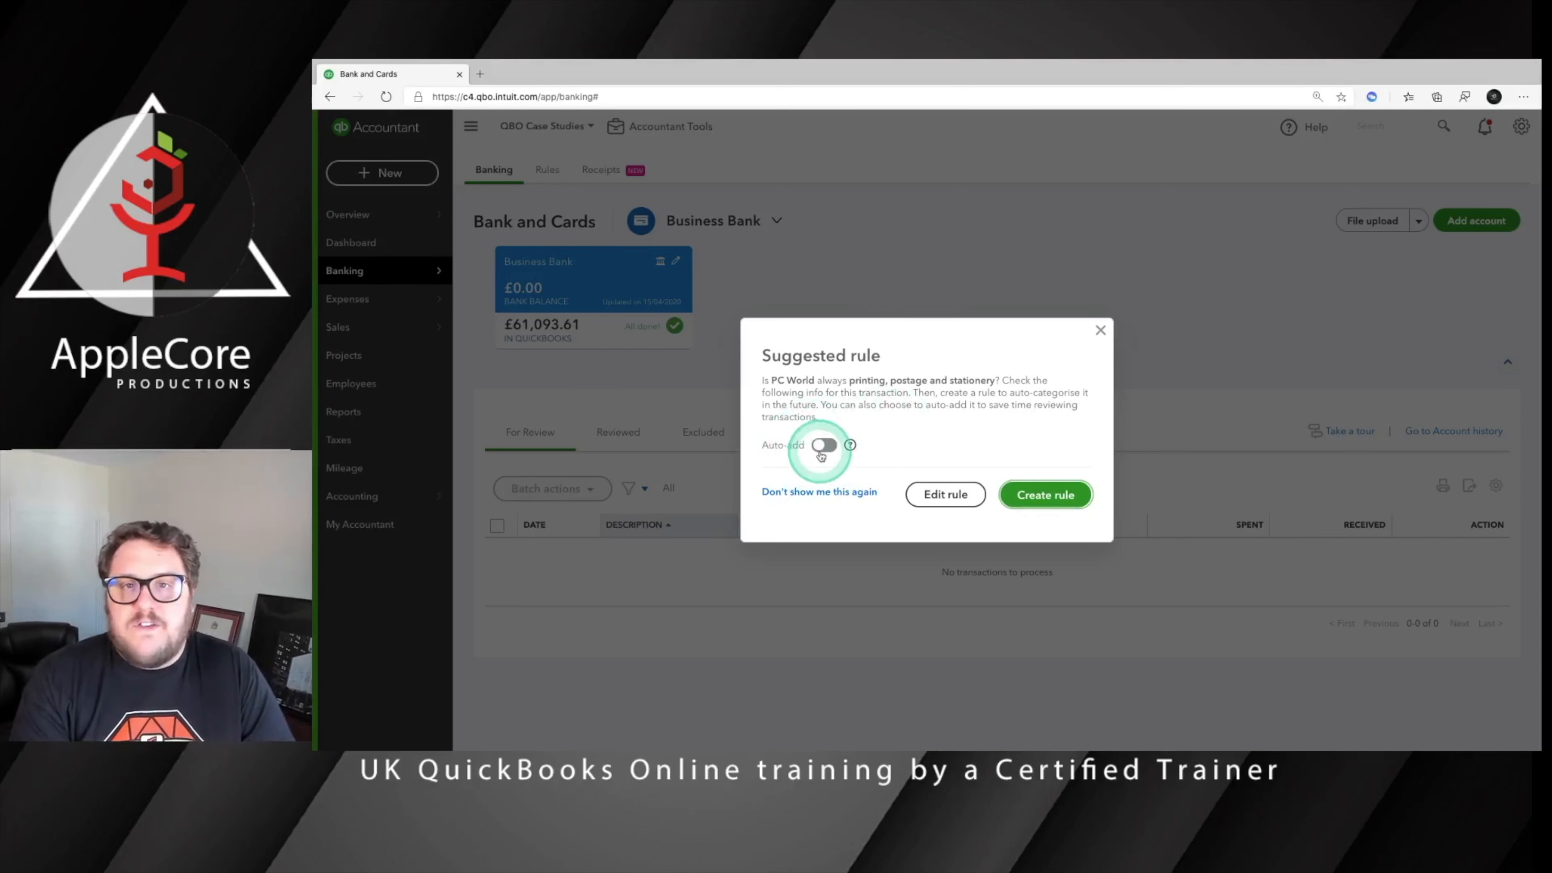
click(1058, 496)
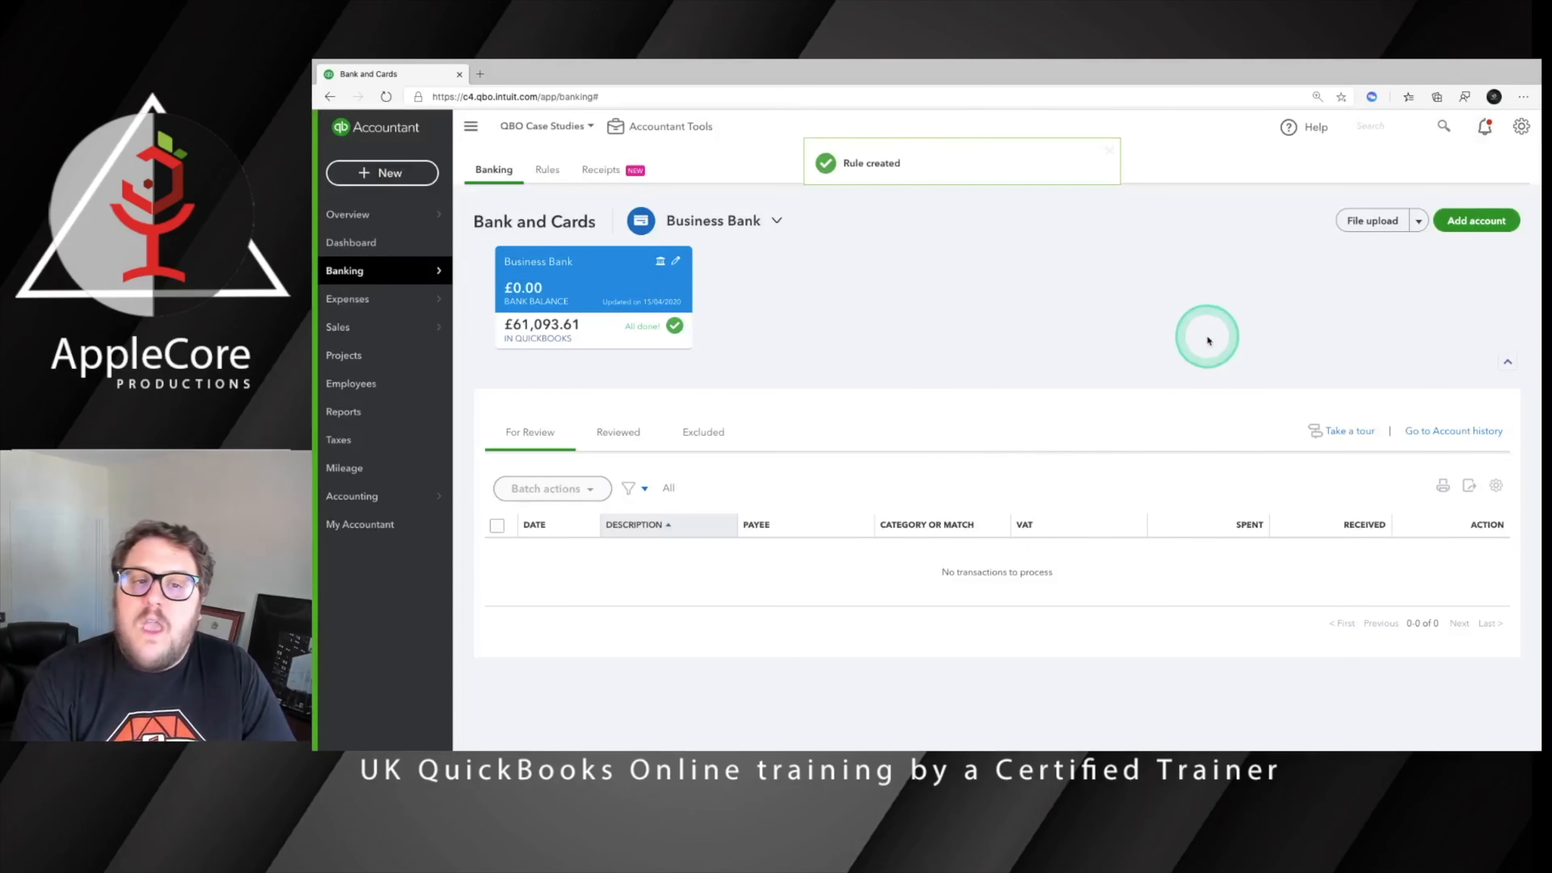
Open the suggested PC World rule for editing from the rules list to examine its conditions and settings
click(547, 169)
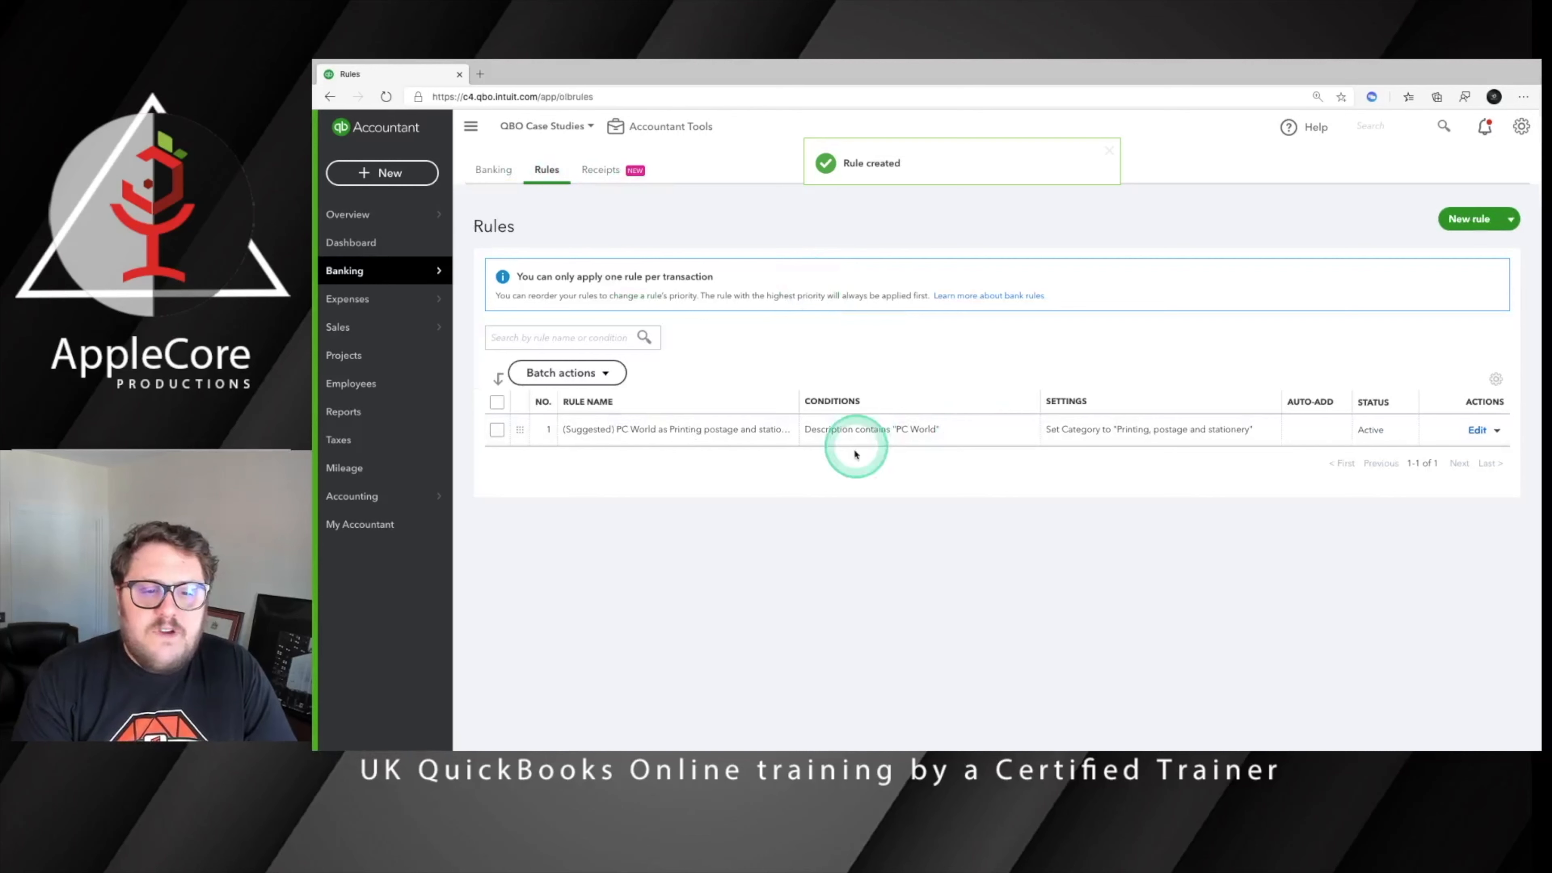
click(1478, 430)
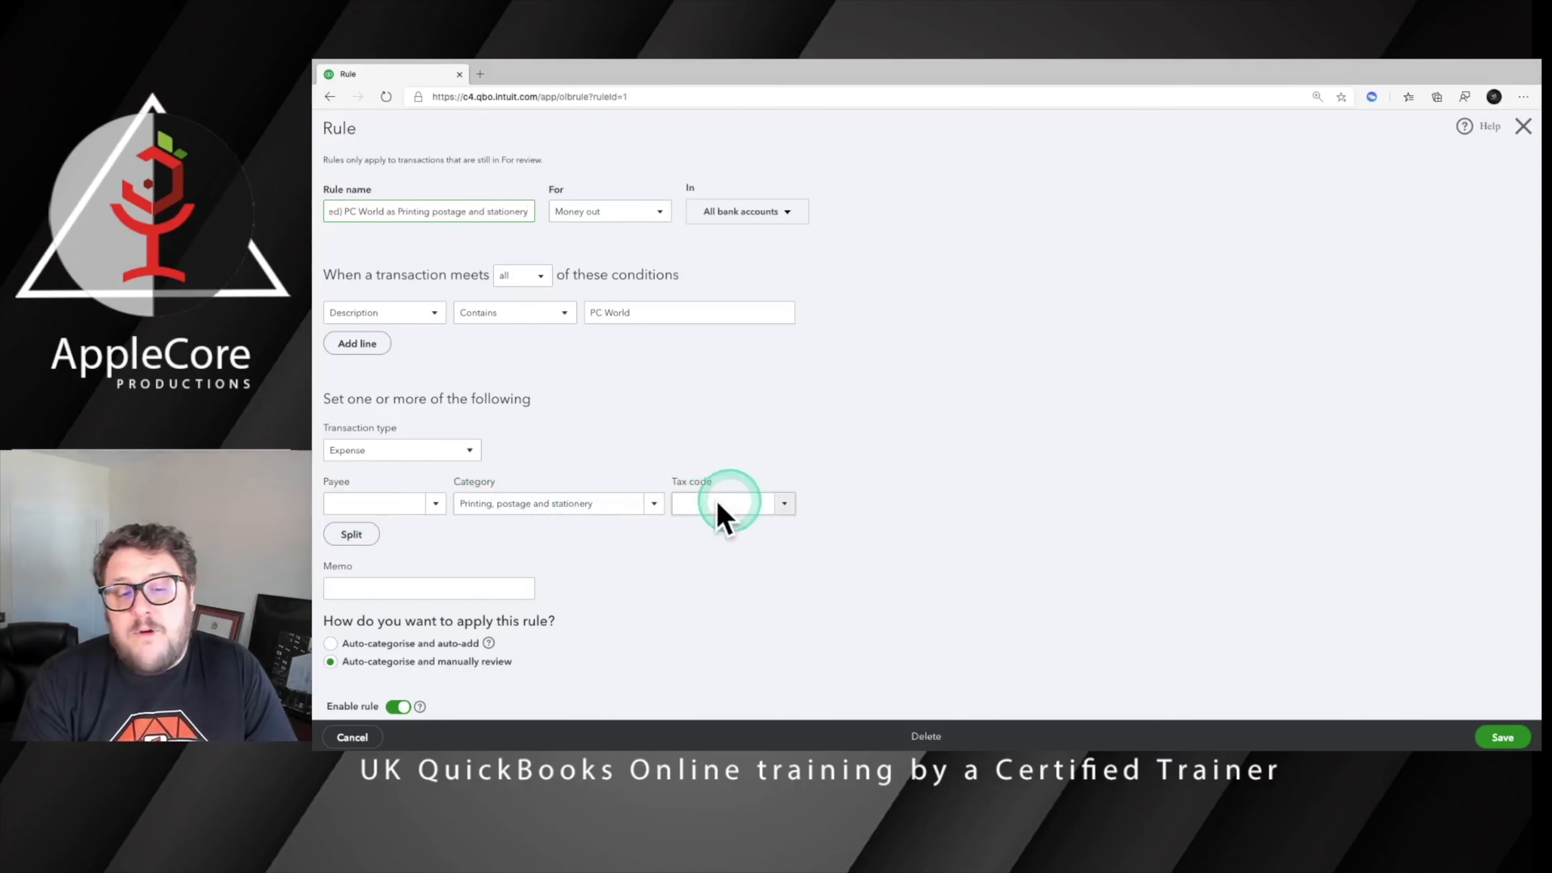
Close the PC World rule and look through the rule-categorised transactions awaiting review in 1200 Current Account, sorting them by description
click(1522, 126)
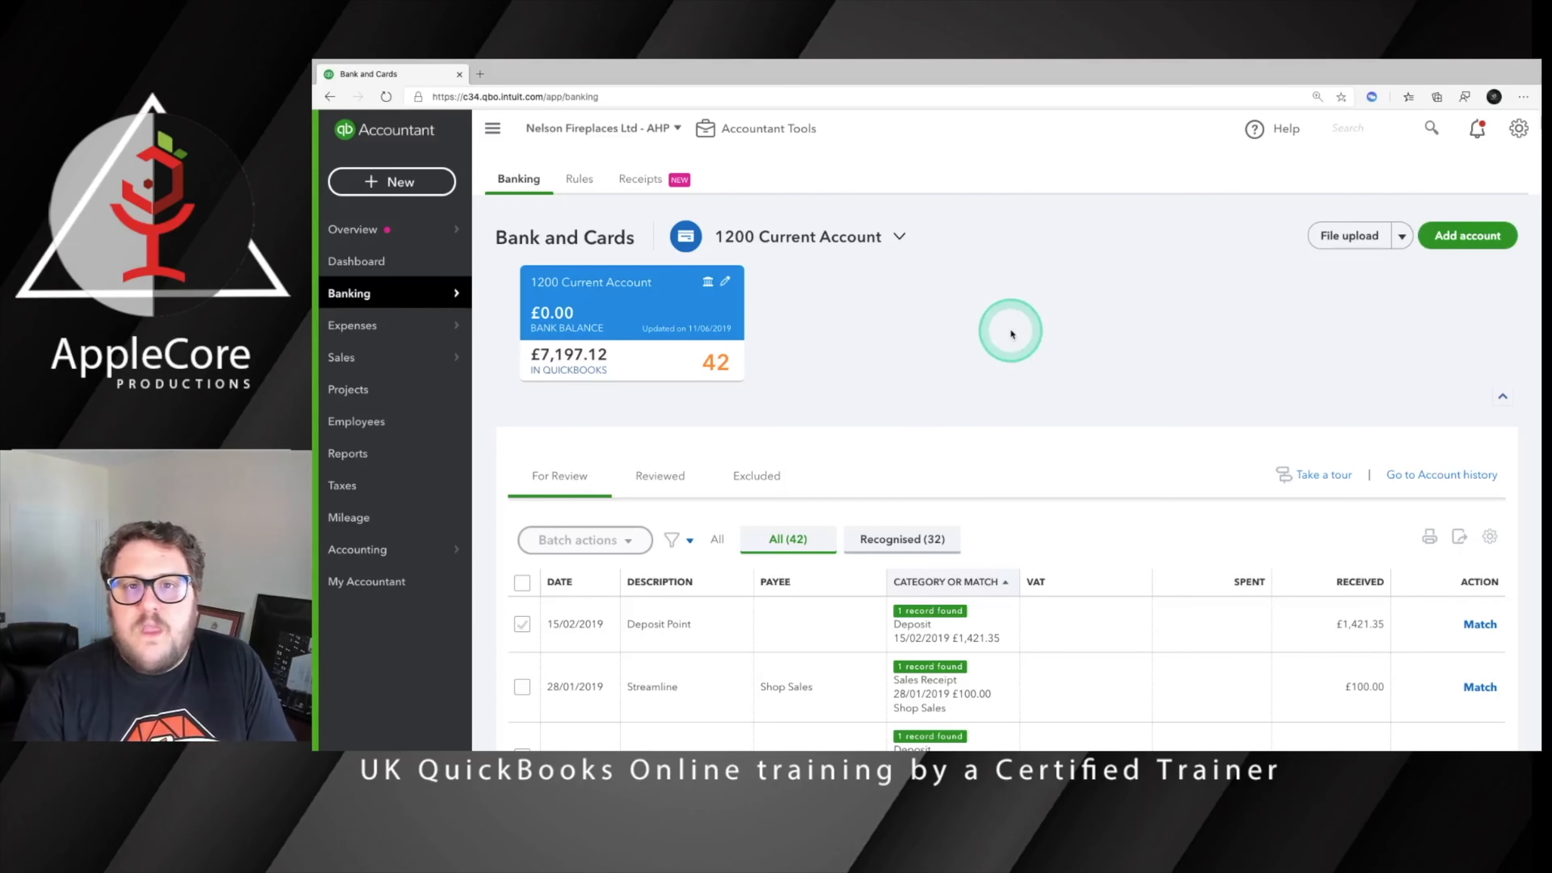
scroll(1064, 634, down, 4)
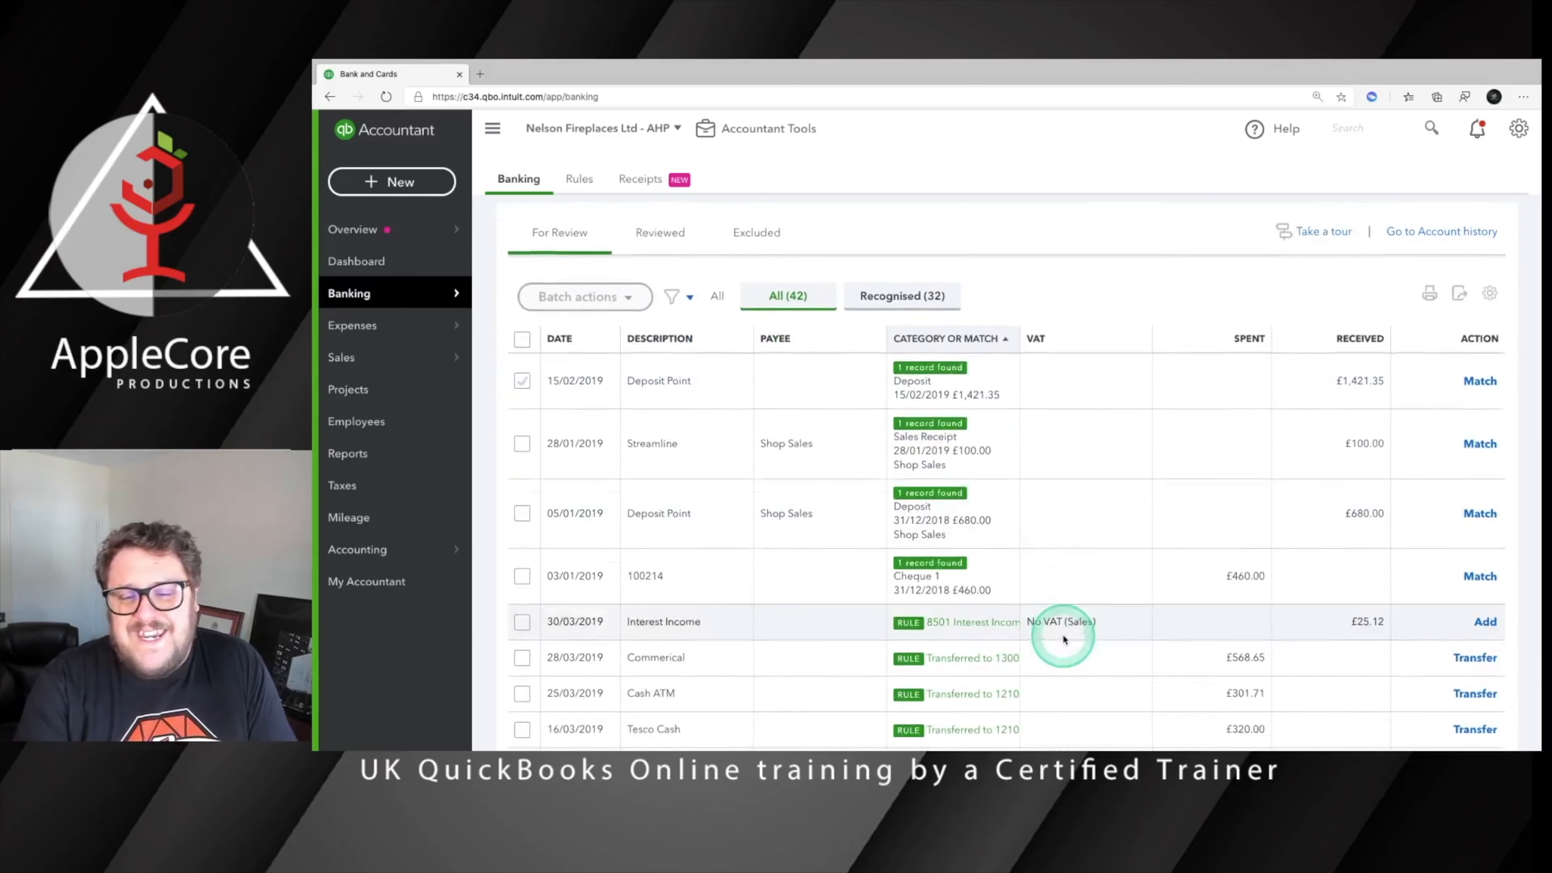
scroll(1063, 639, down, 10)
scroll(1063, 635, down, 7)
scroll(1063, 636, up, 7)
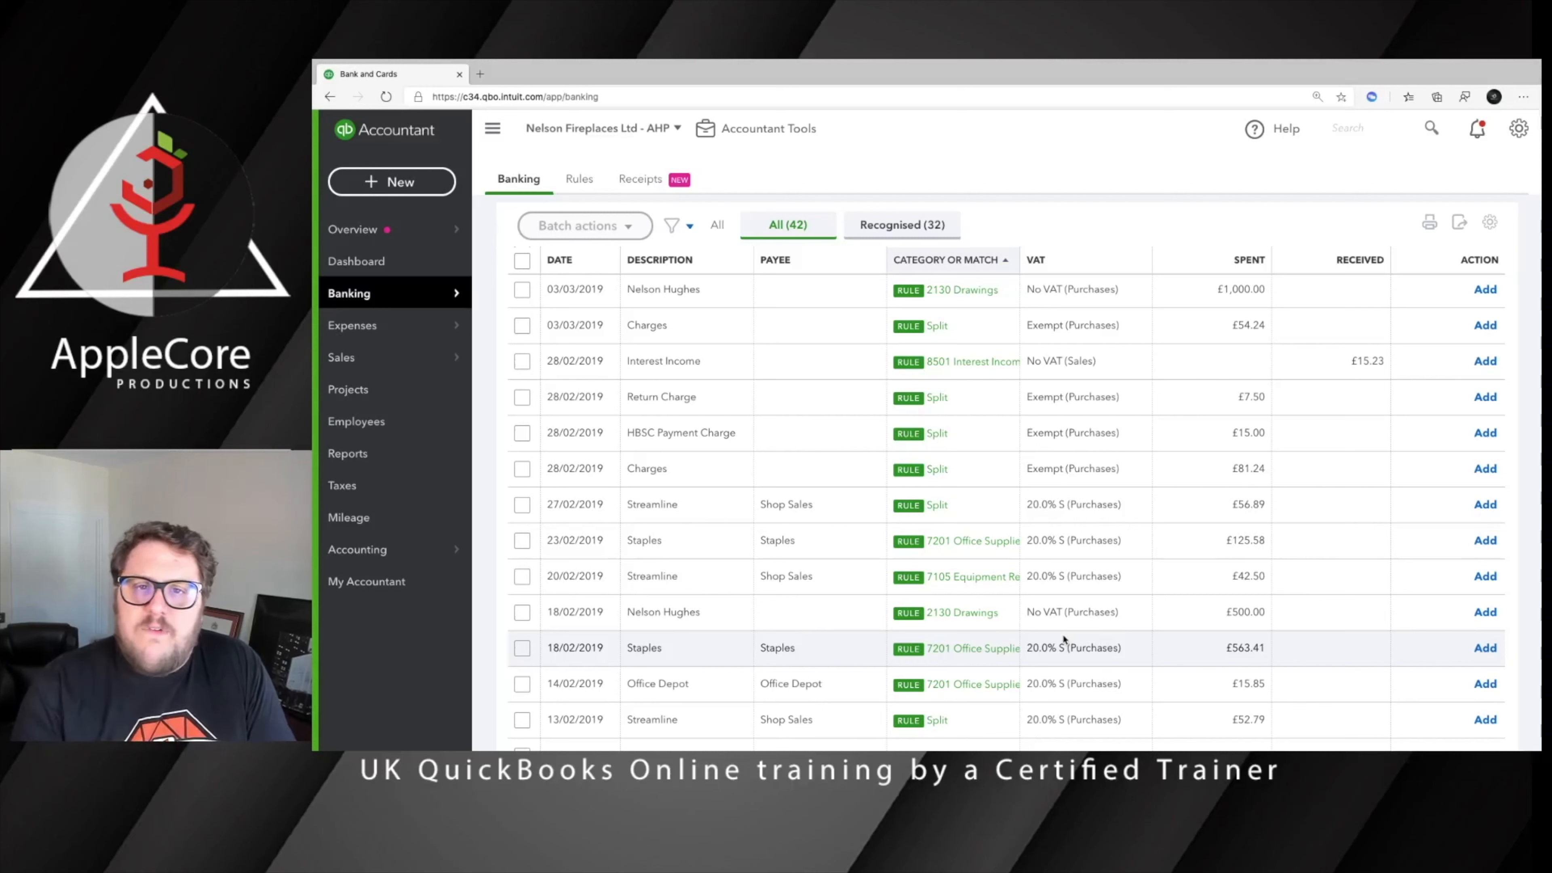
click(1062, 639)
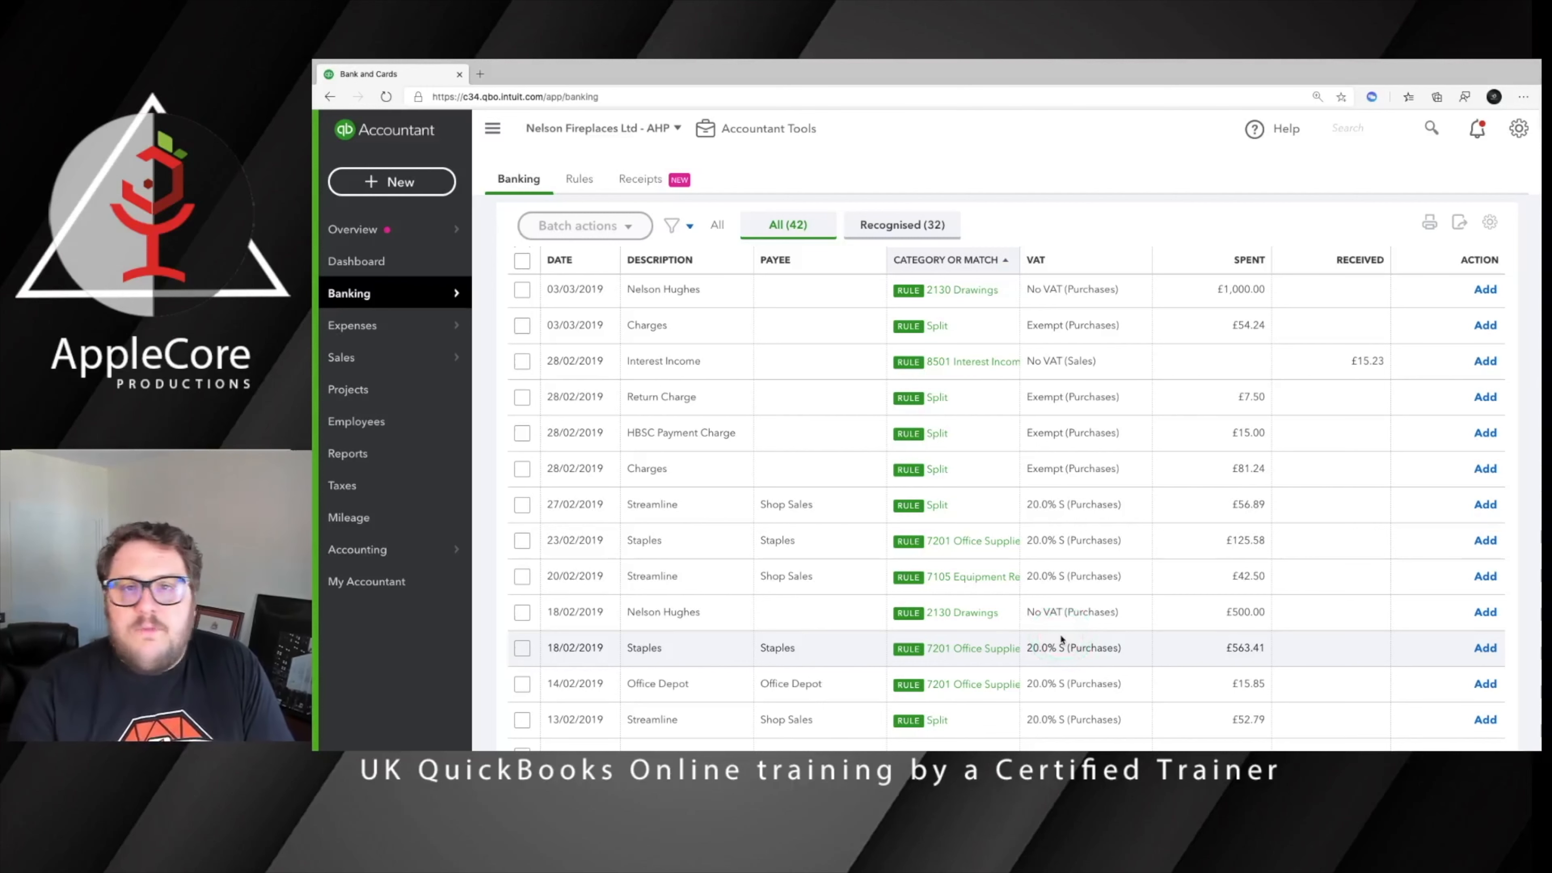
click(1062, 639)
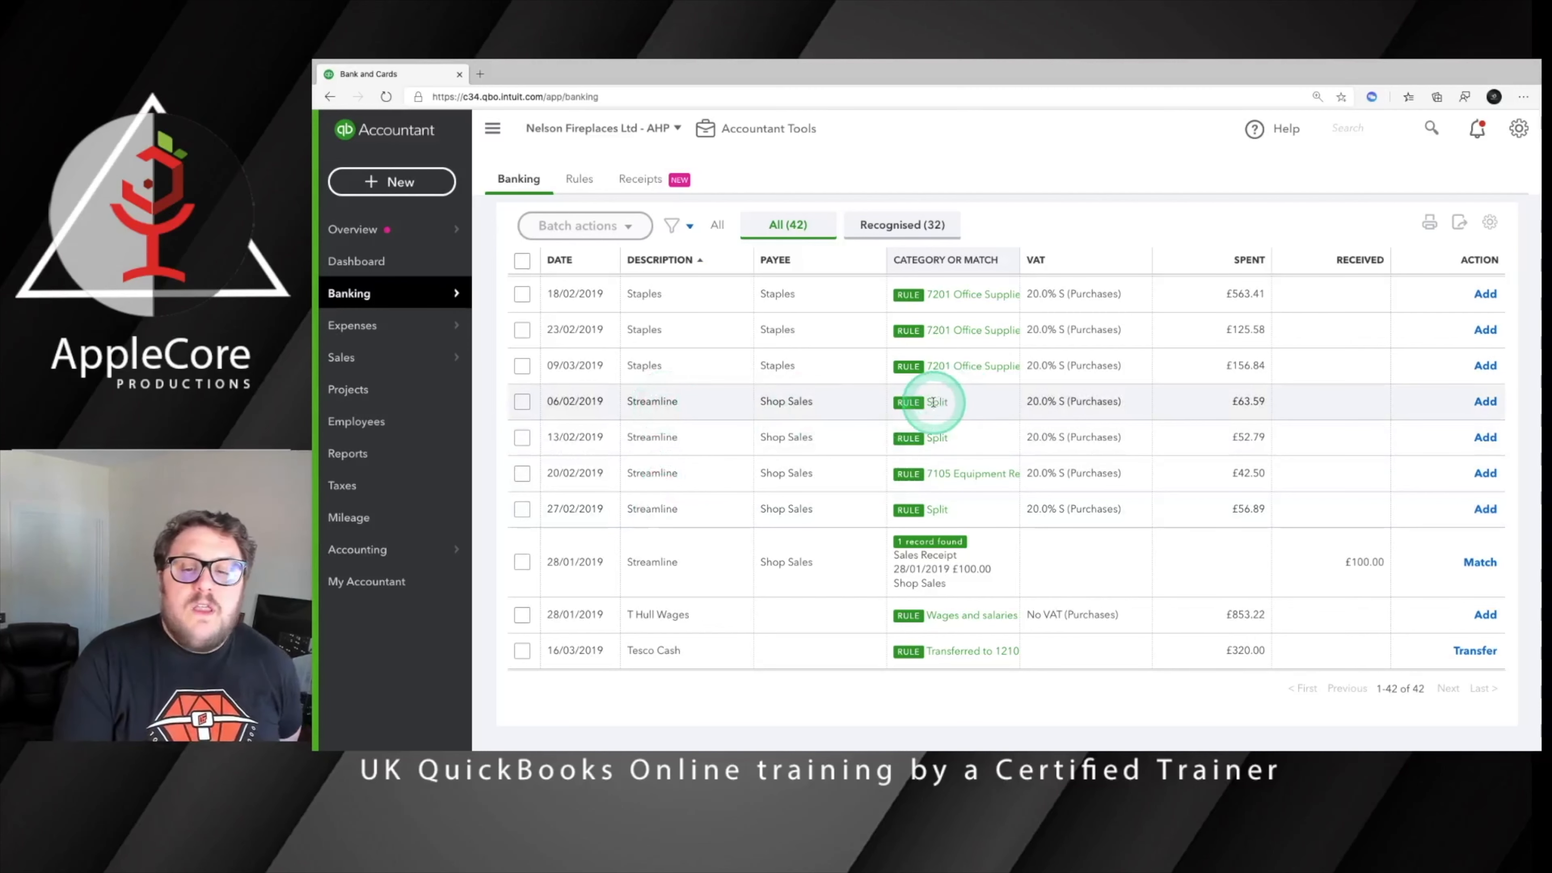
Expand the 06/02/2019 Streamline transaction and open its applied Streamline Charges rule to examine the condition and split settings
click(804, 402)
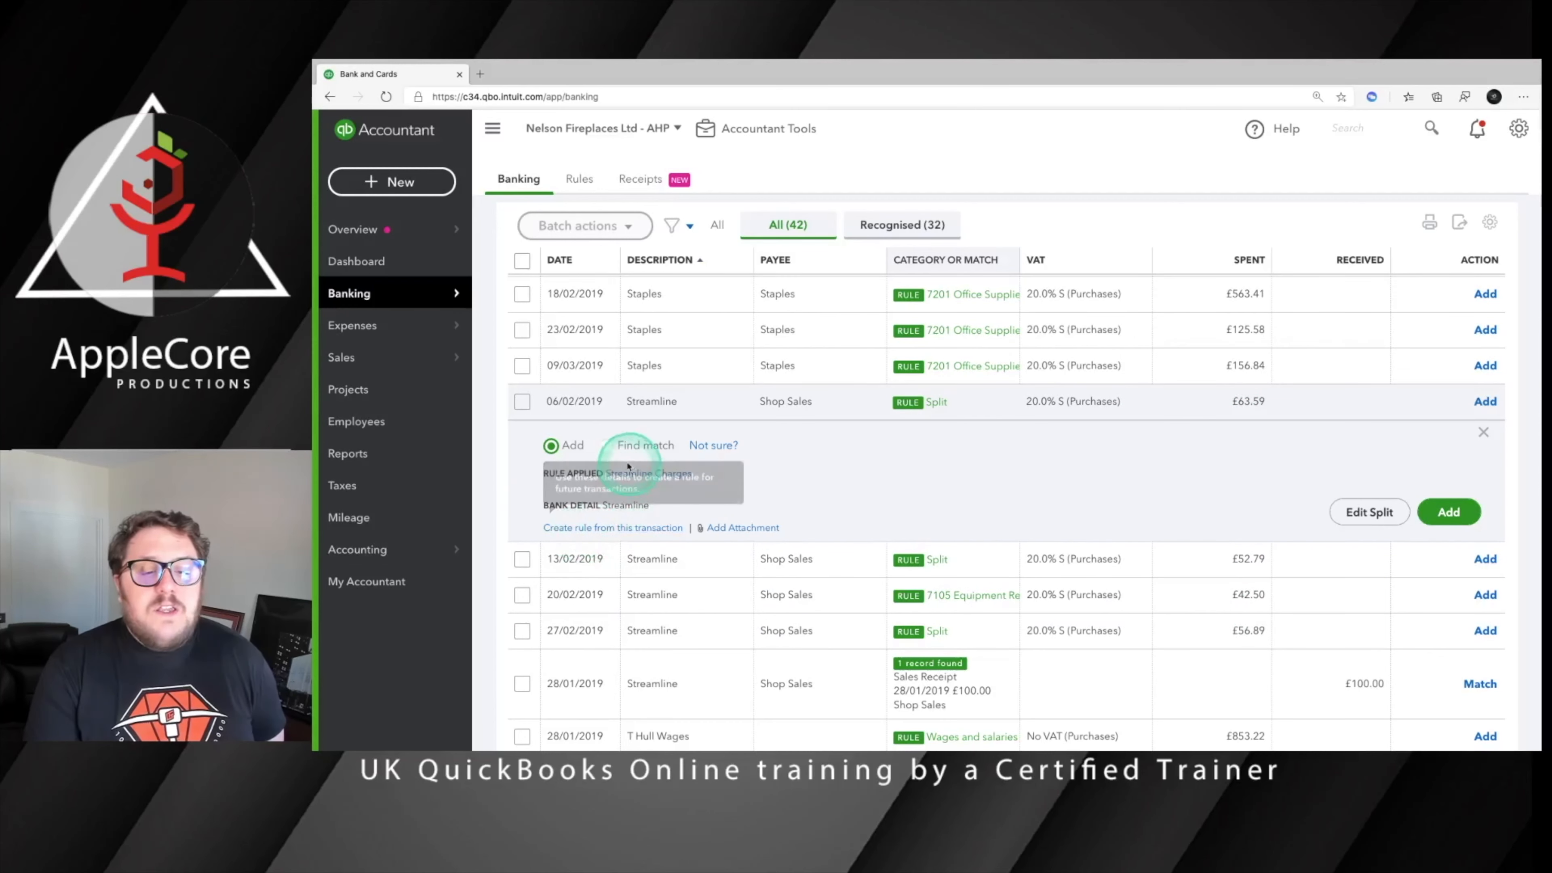
click(649, 473)
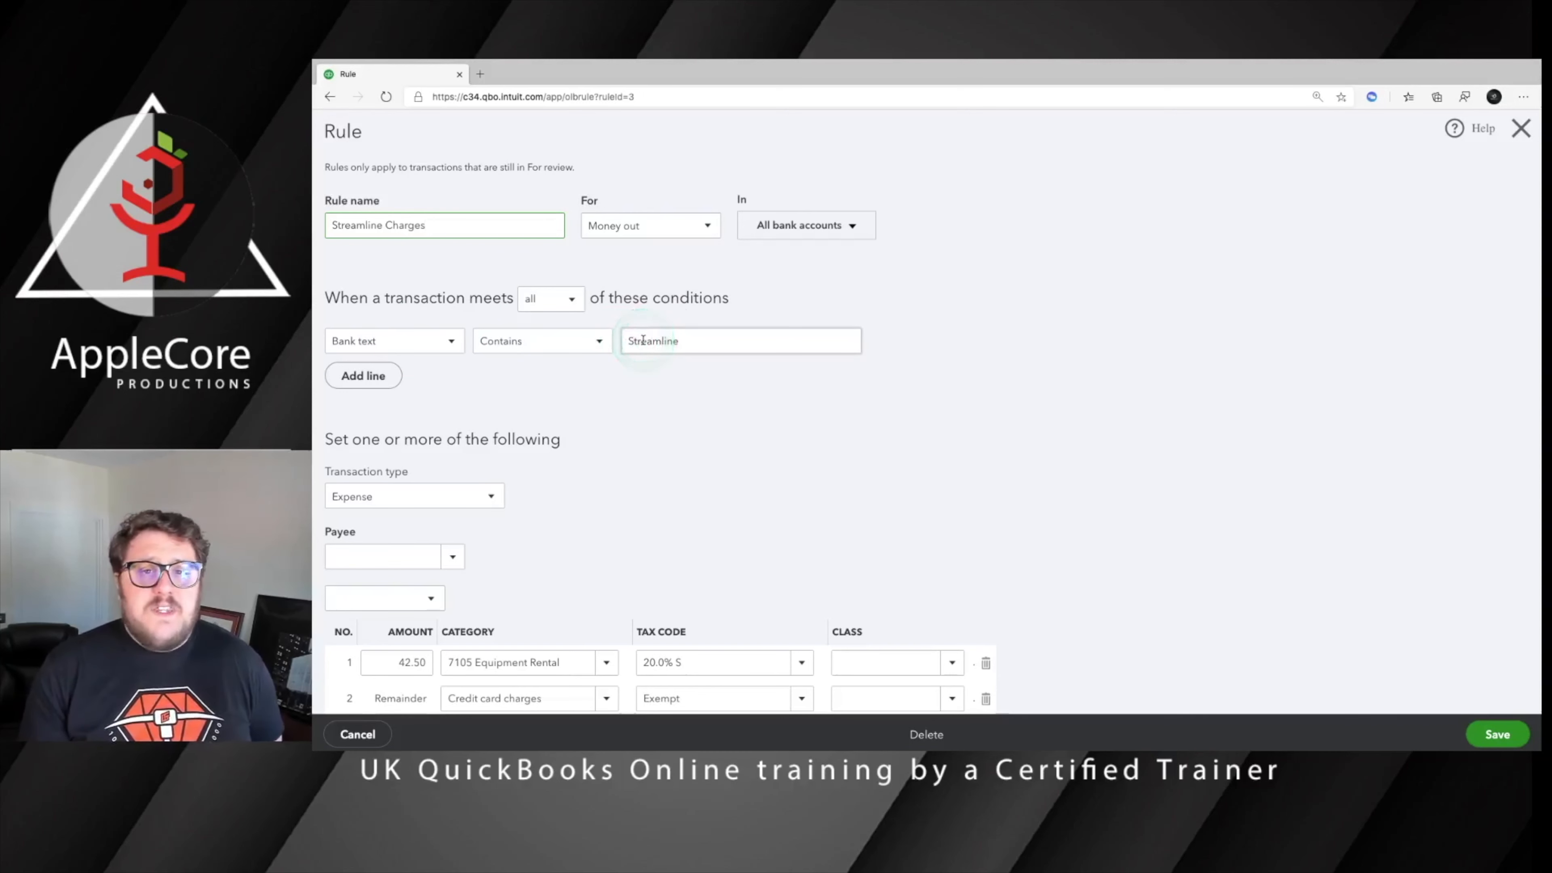
scroll(794, 501, down, 4)
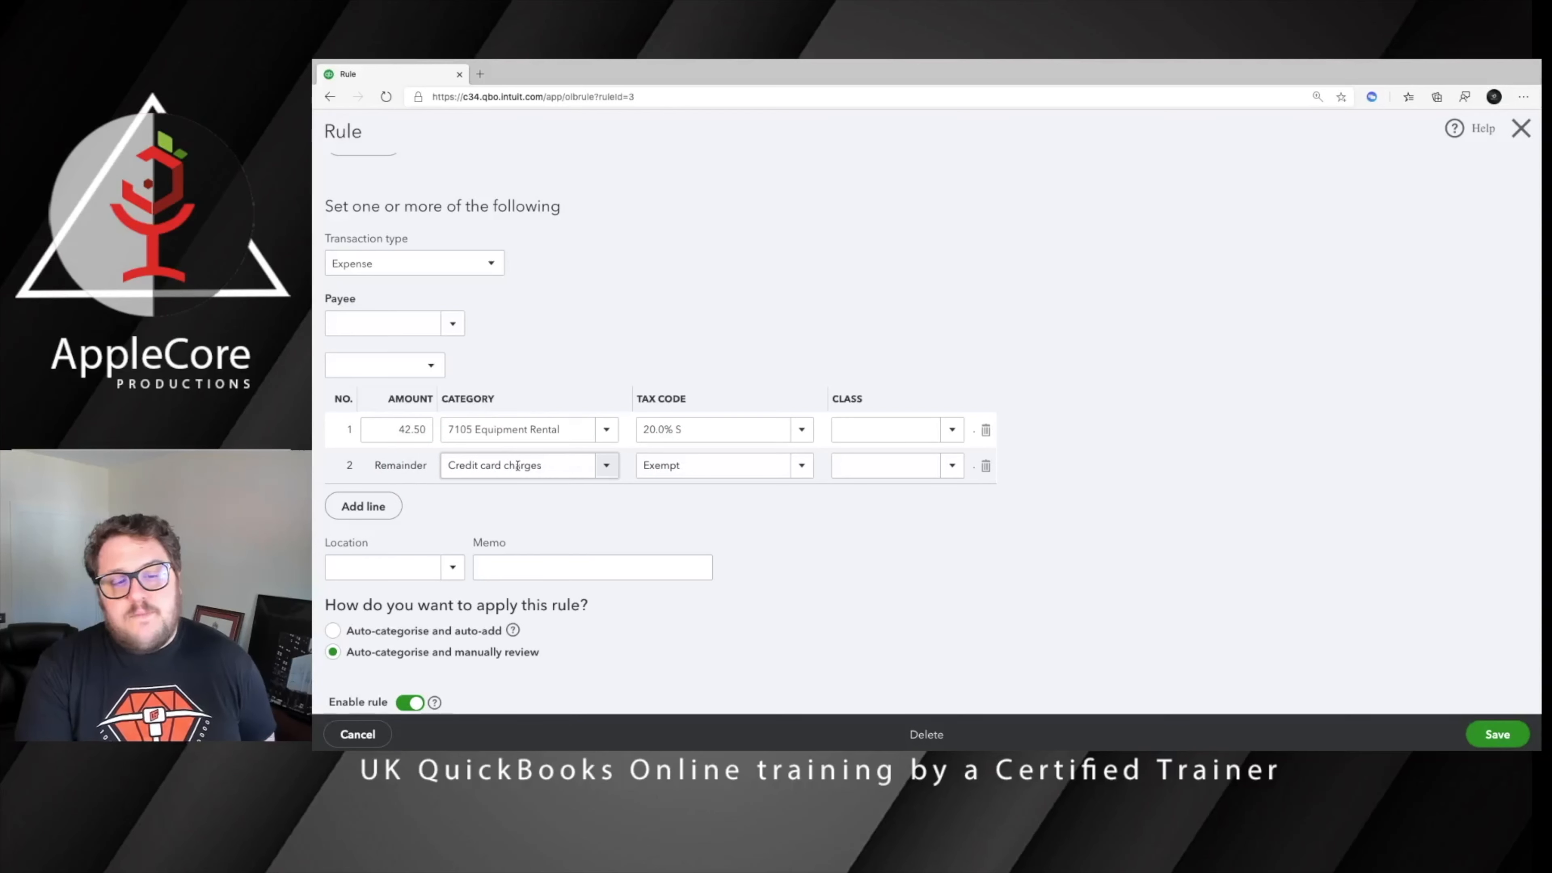
scroll(517, 469, up, 1)
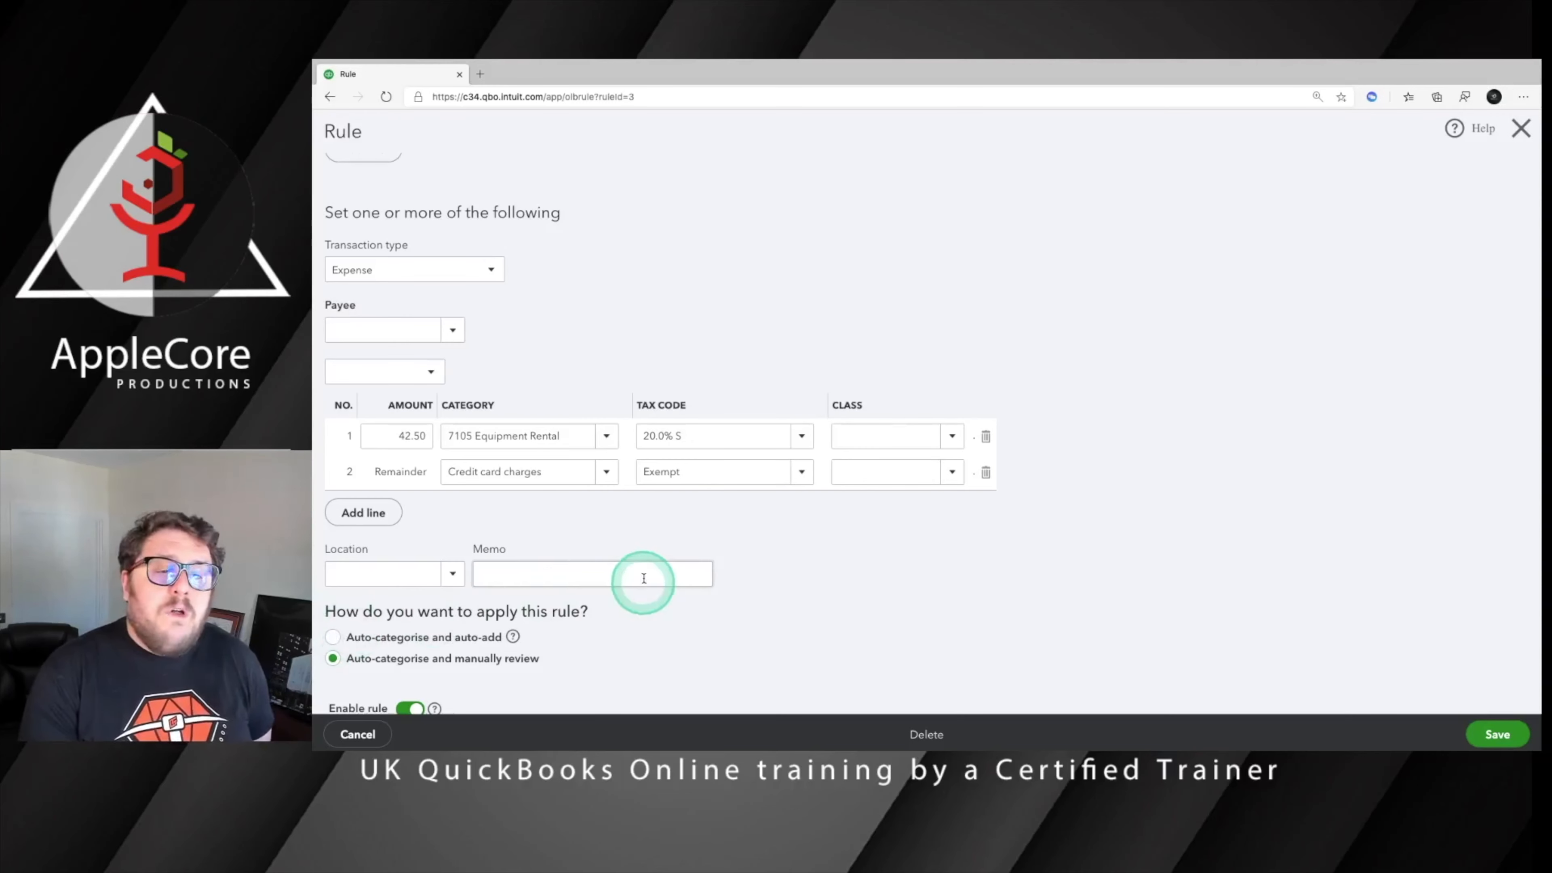
scroll(754, 495, up, 3)
scroll(756, 496, down, 3)
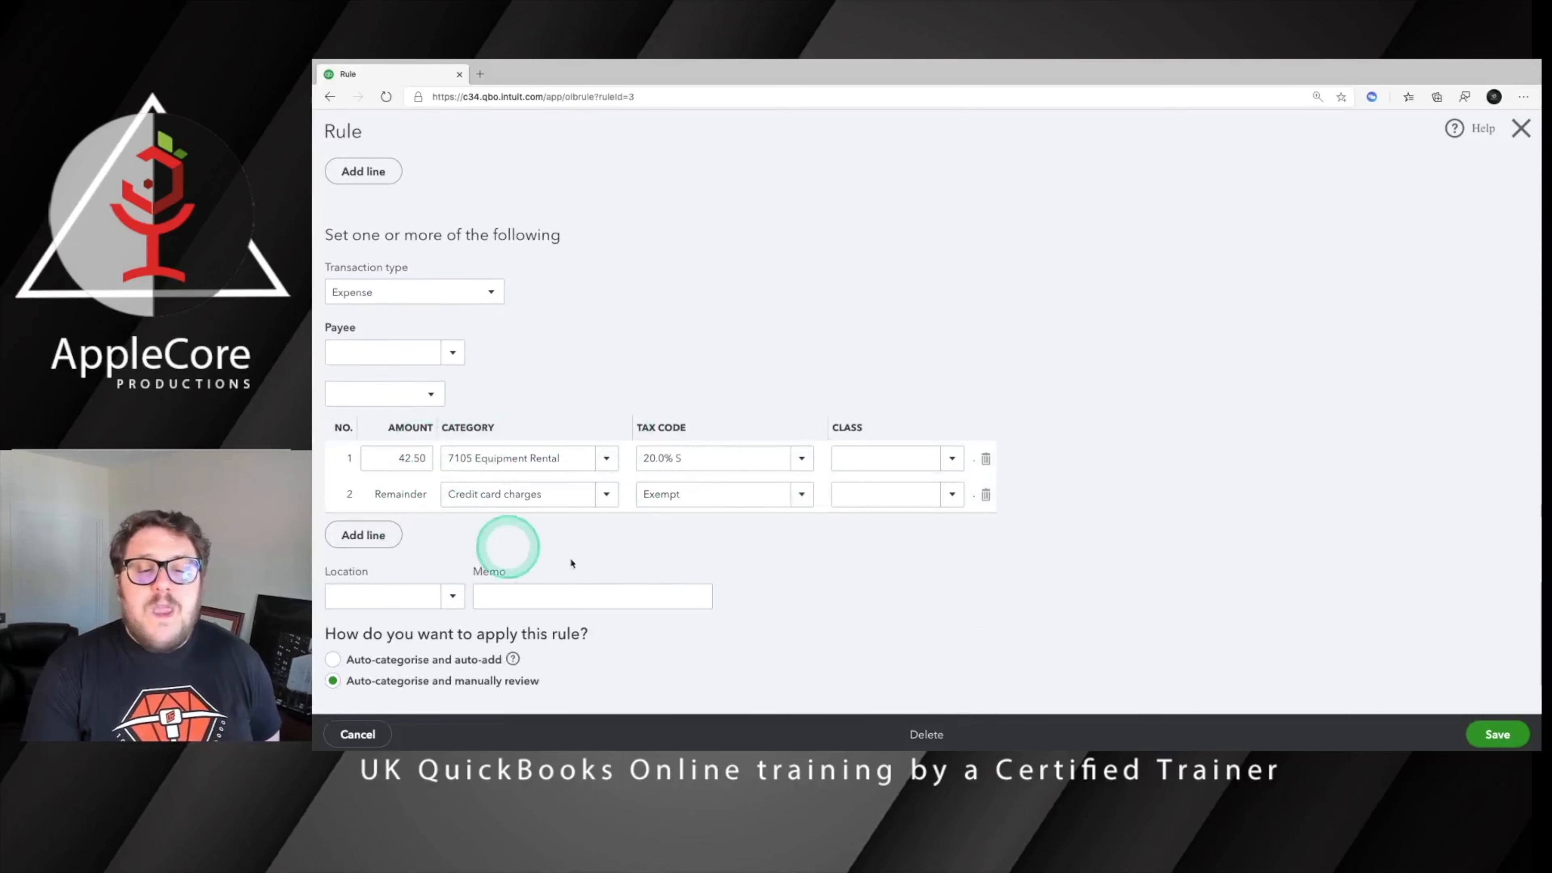
Check the categories and tax codes of the Streamline Charges rule's two split lines and close the rule without saving
click(692, 441)
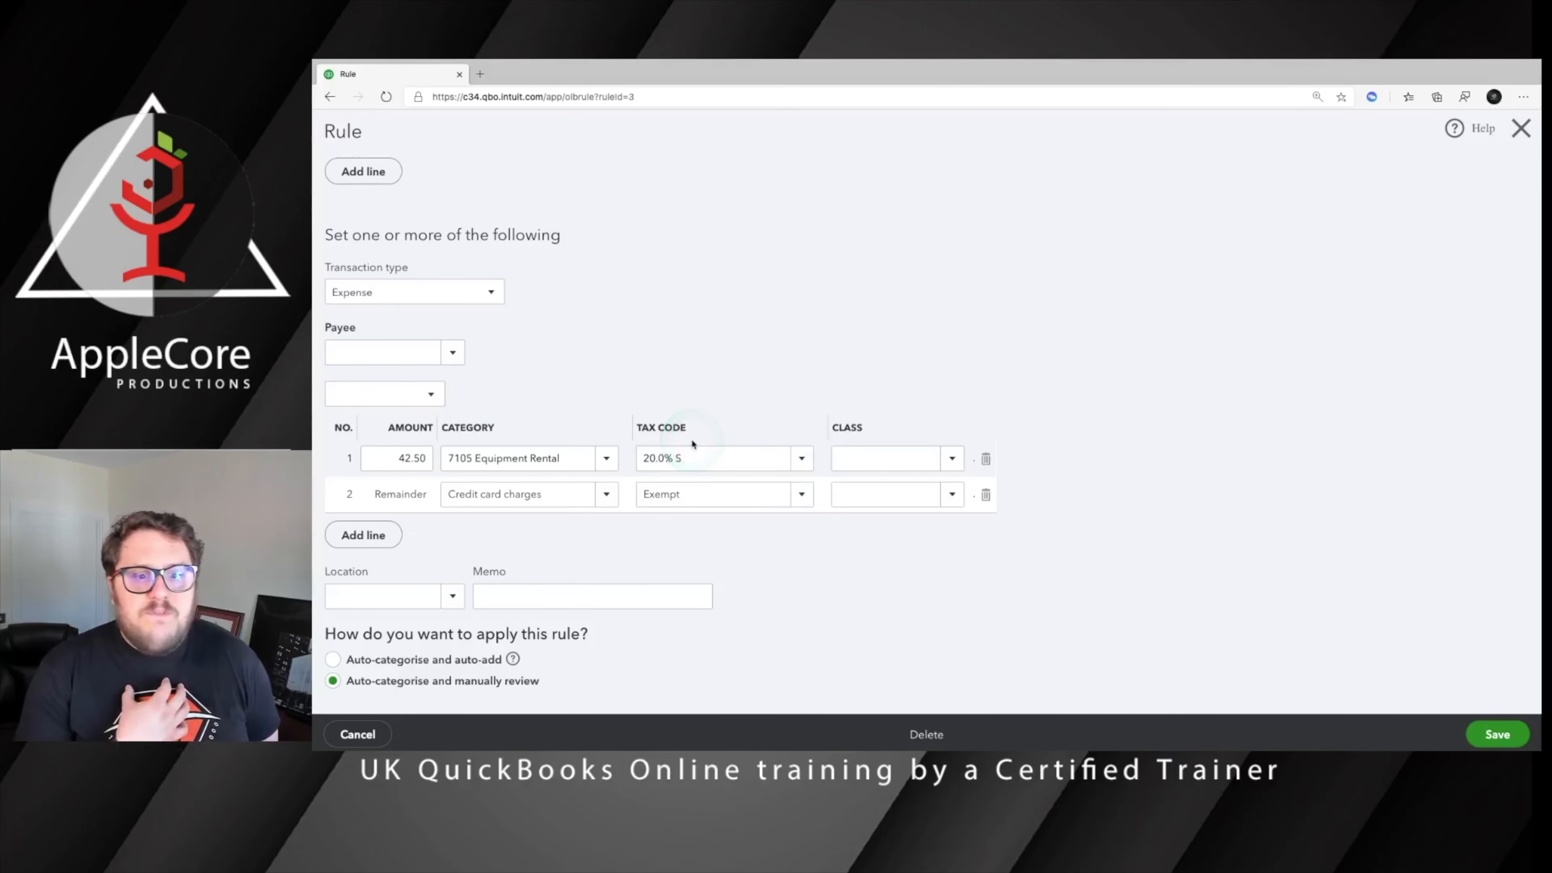
click(675, 459)
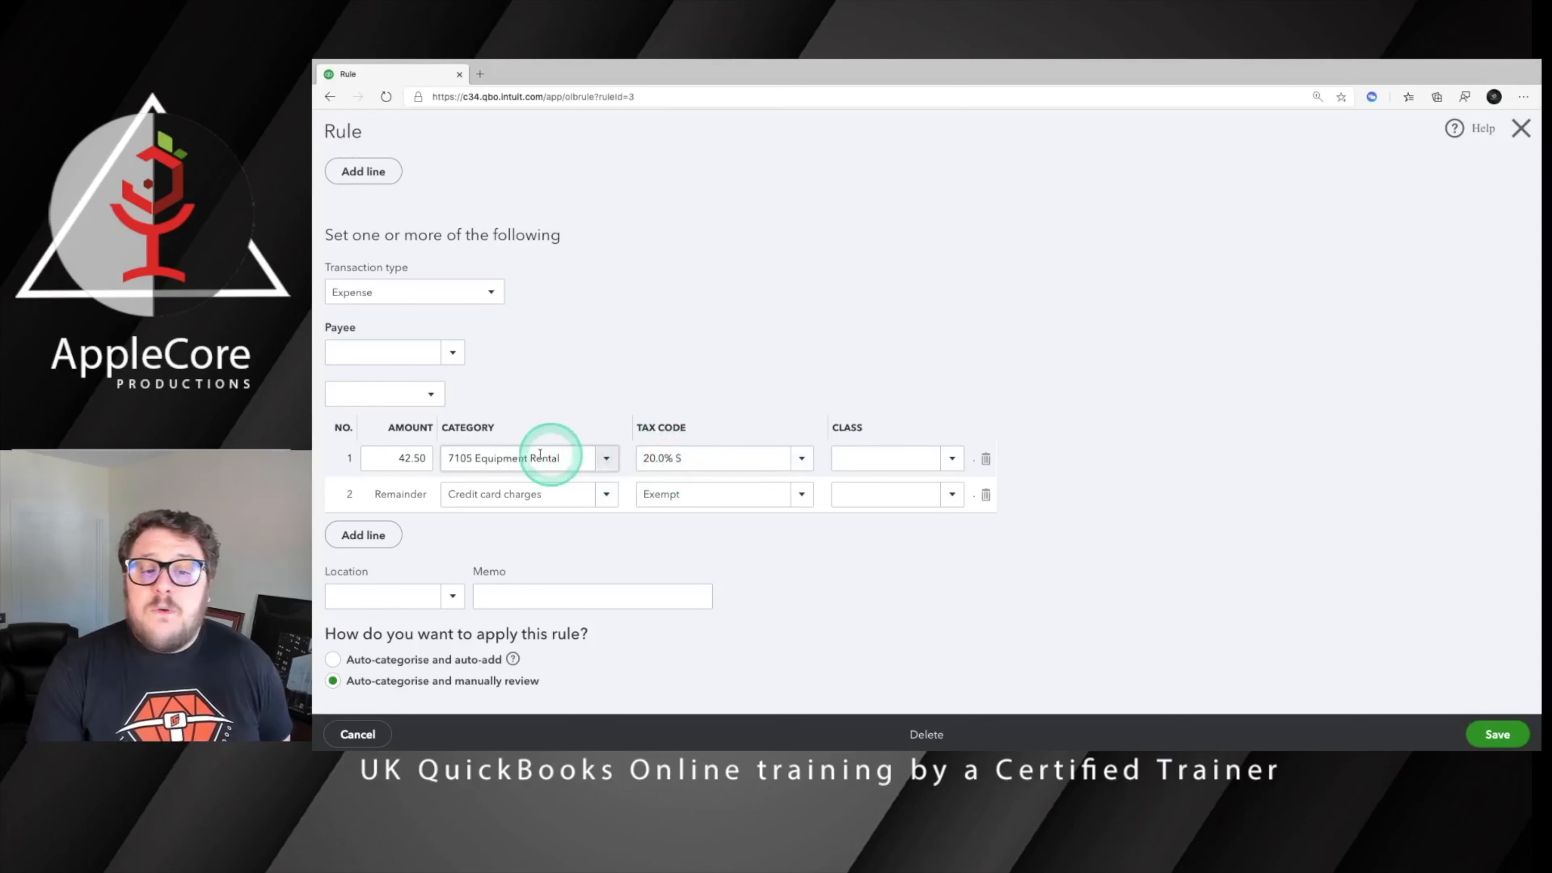
click(532, 494)
click(672, 486)
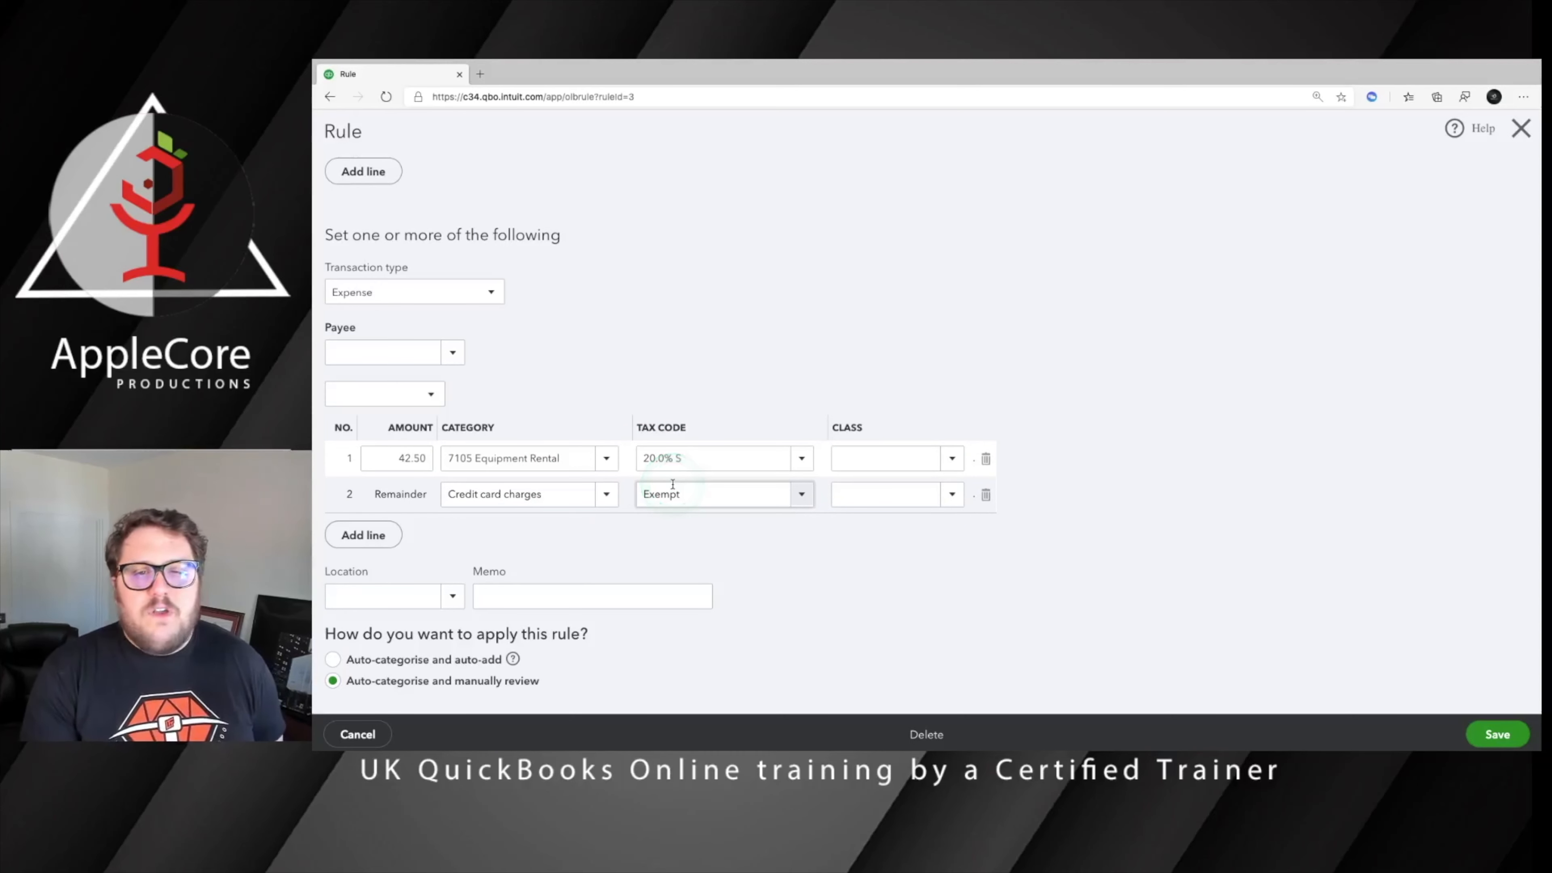
scroll(733, 477, down, 1)
click(1534, 139)
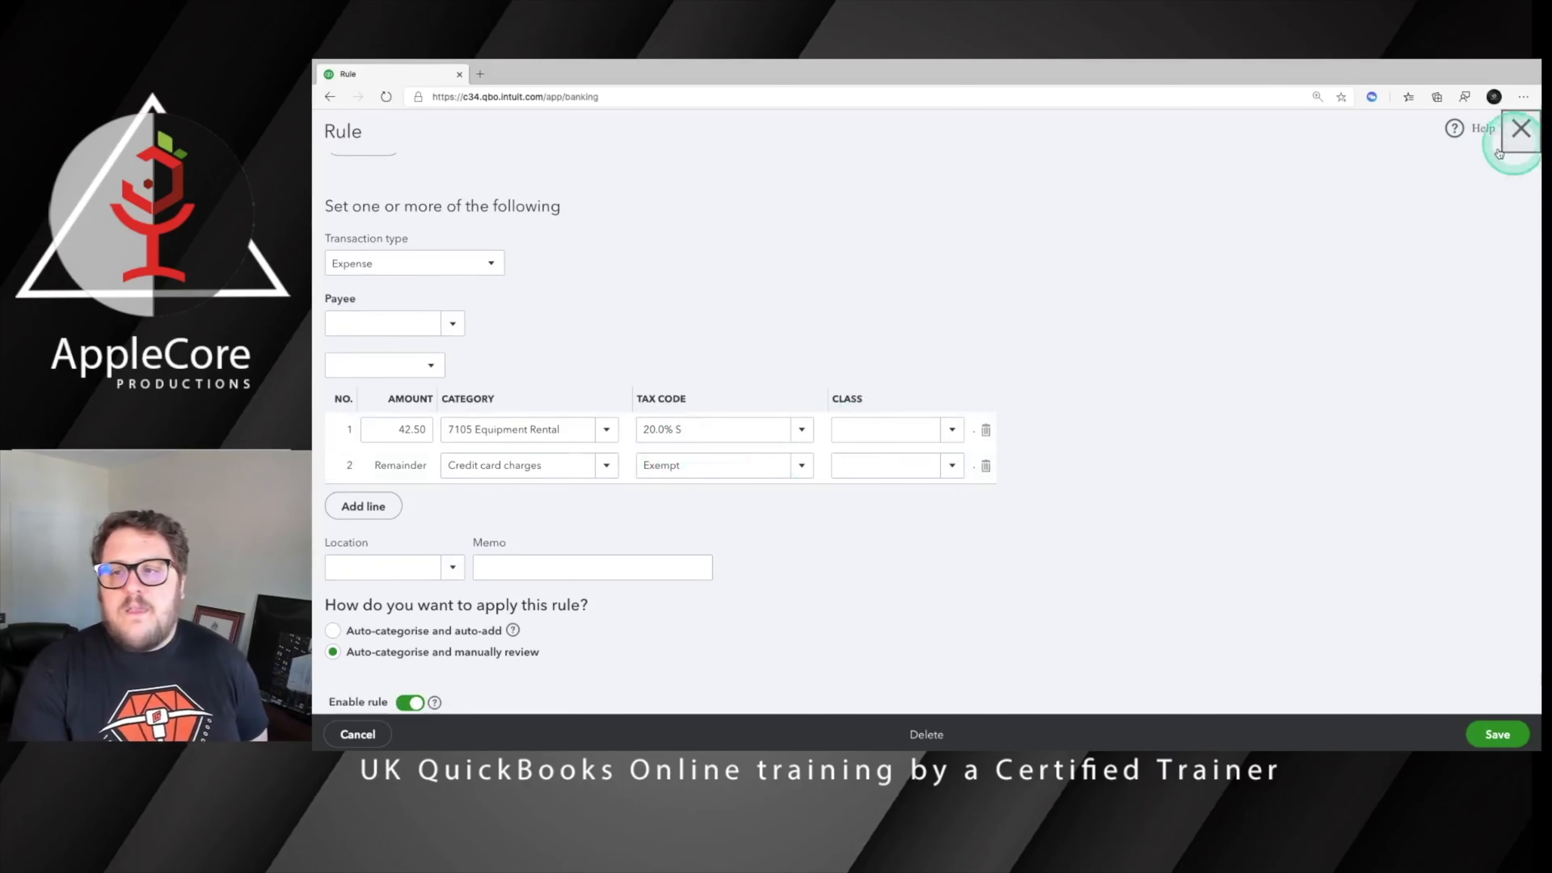
Open the Telephone Charges rule from the rules list, examine its bank text conditions and category, and close it without saving
scroll(1109, 280, up, 8)
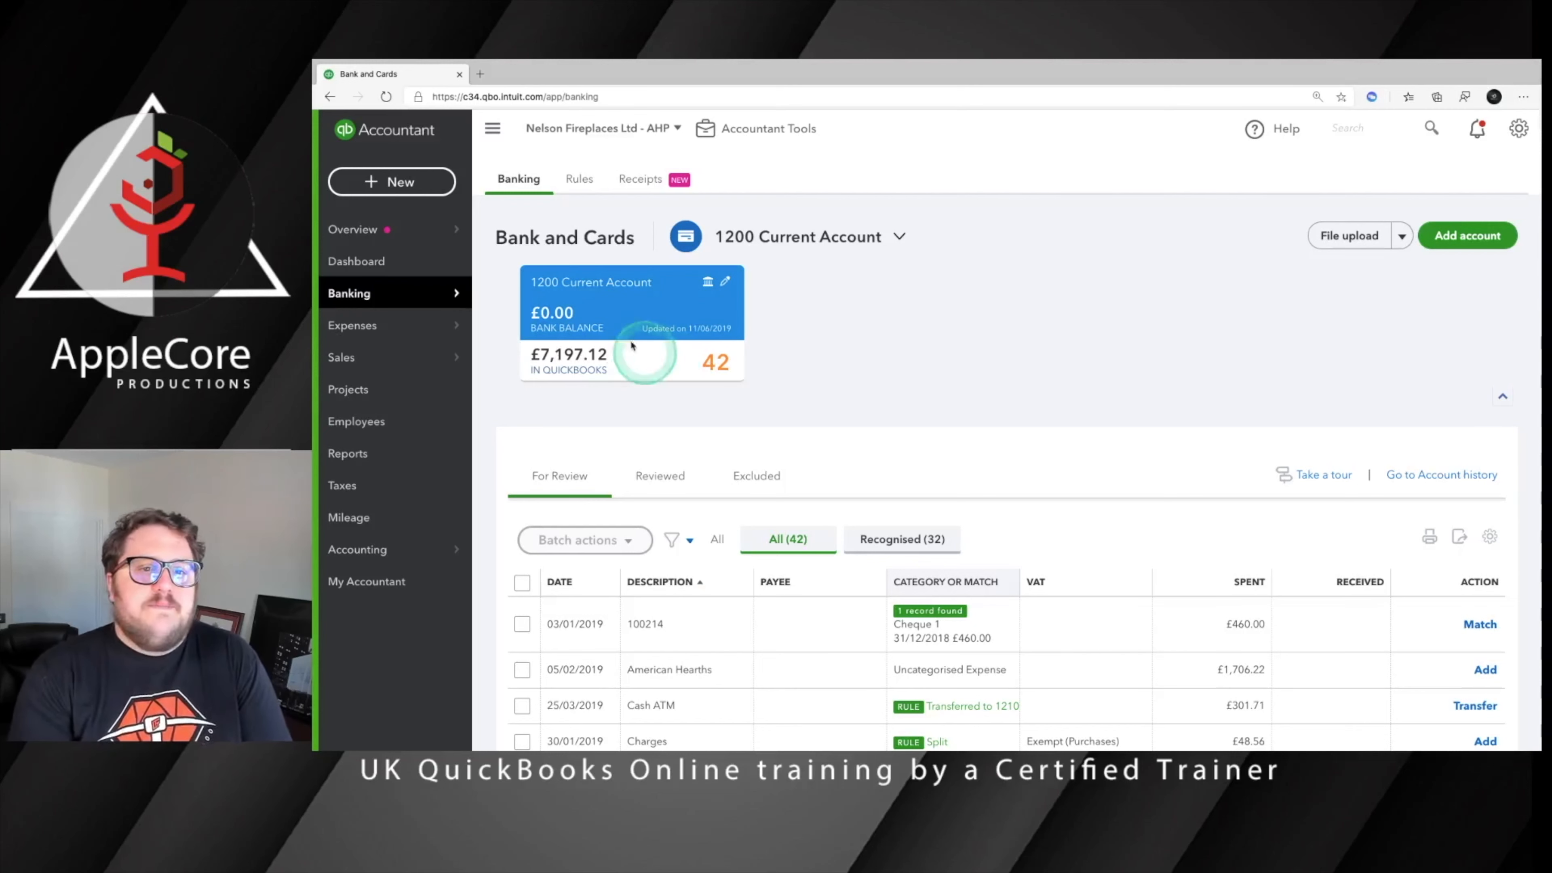
click(578, 196)
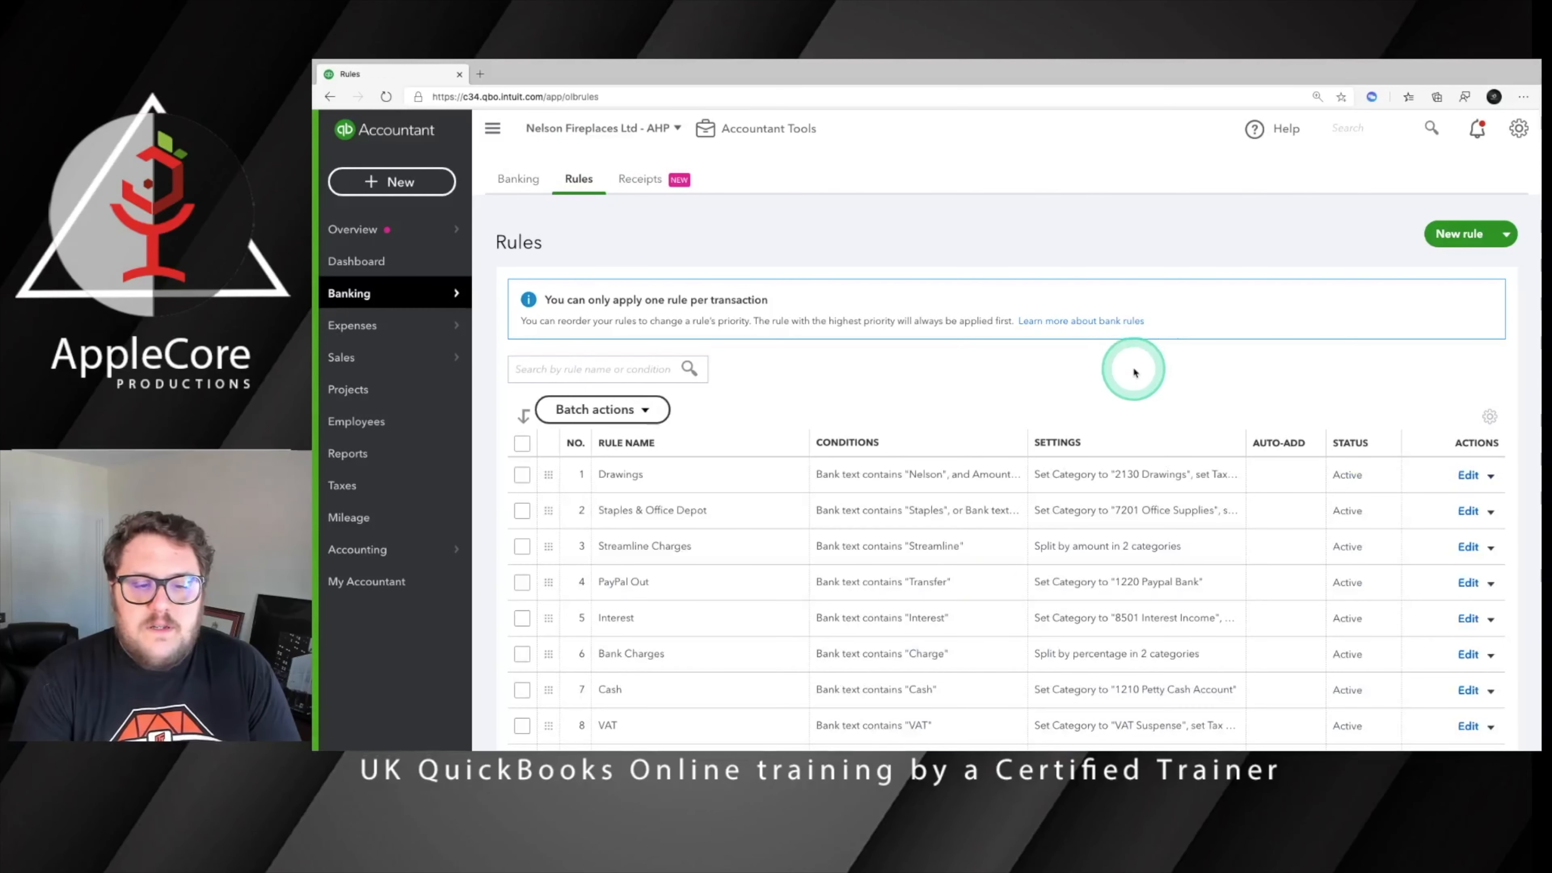
scroll(1133, 371, down, 4)
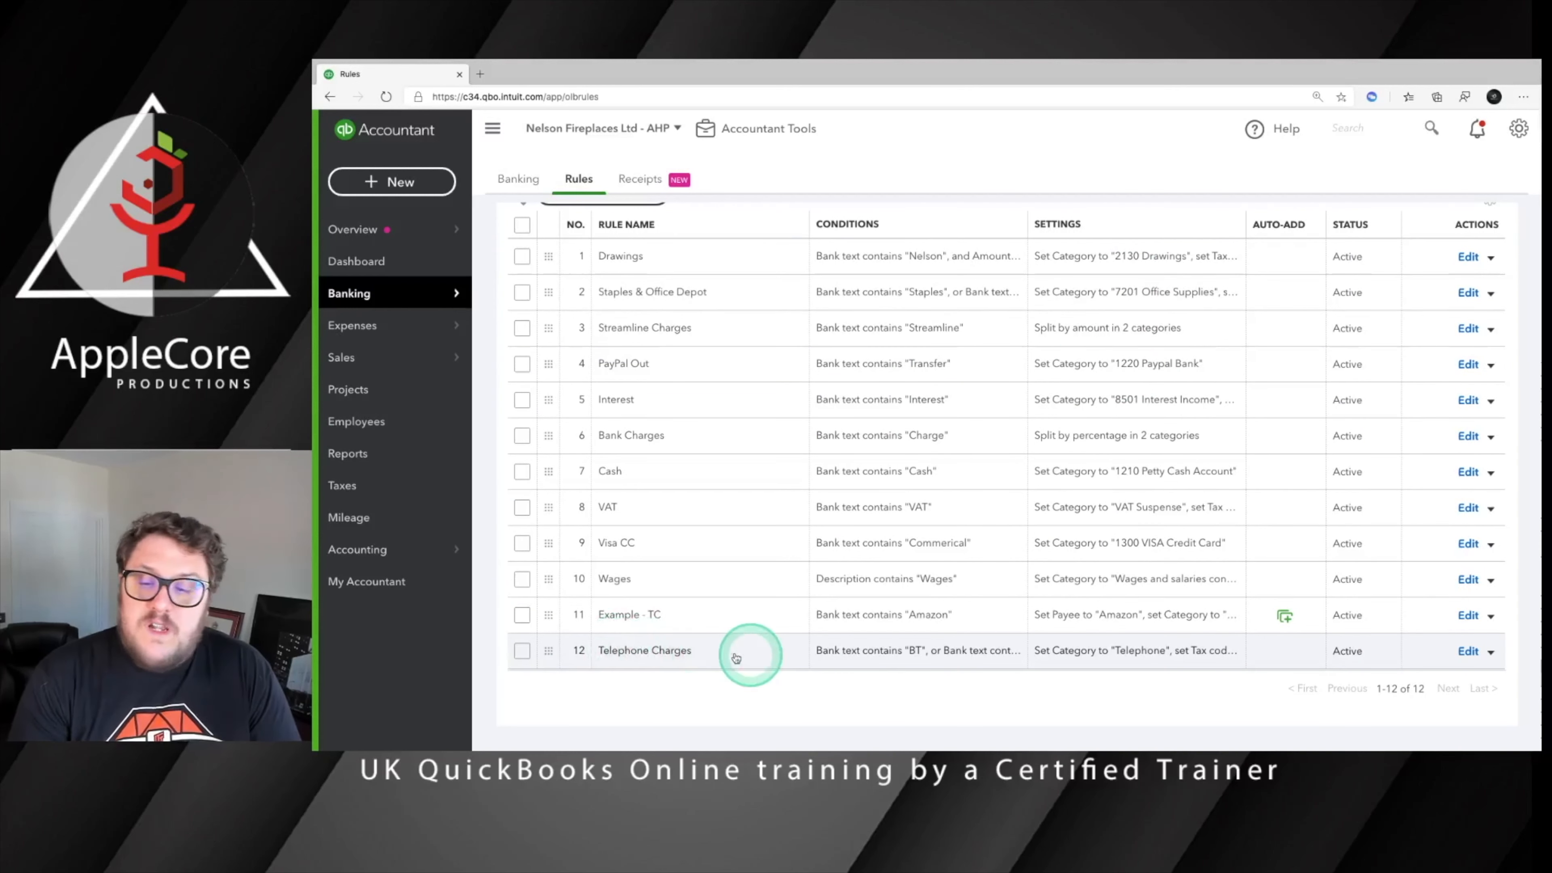
click(672, 653)
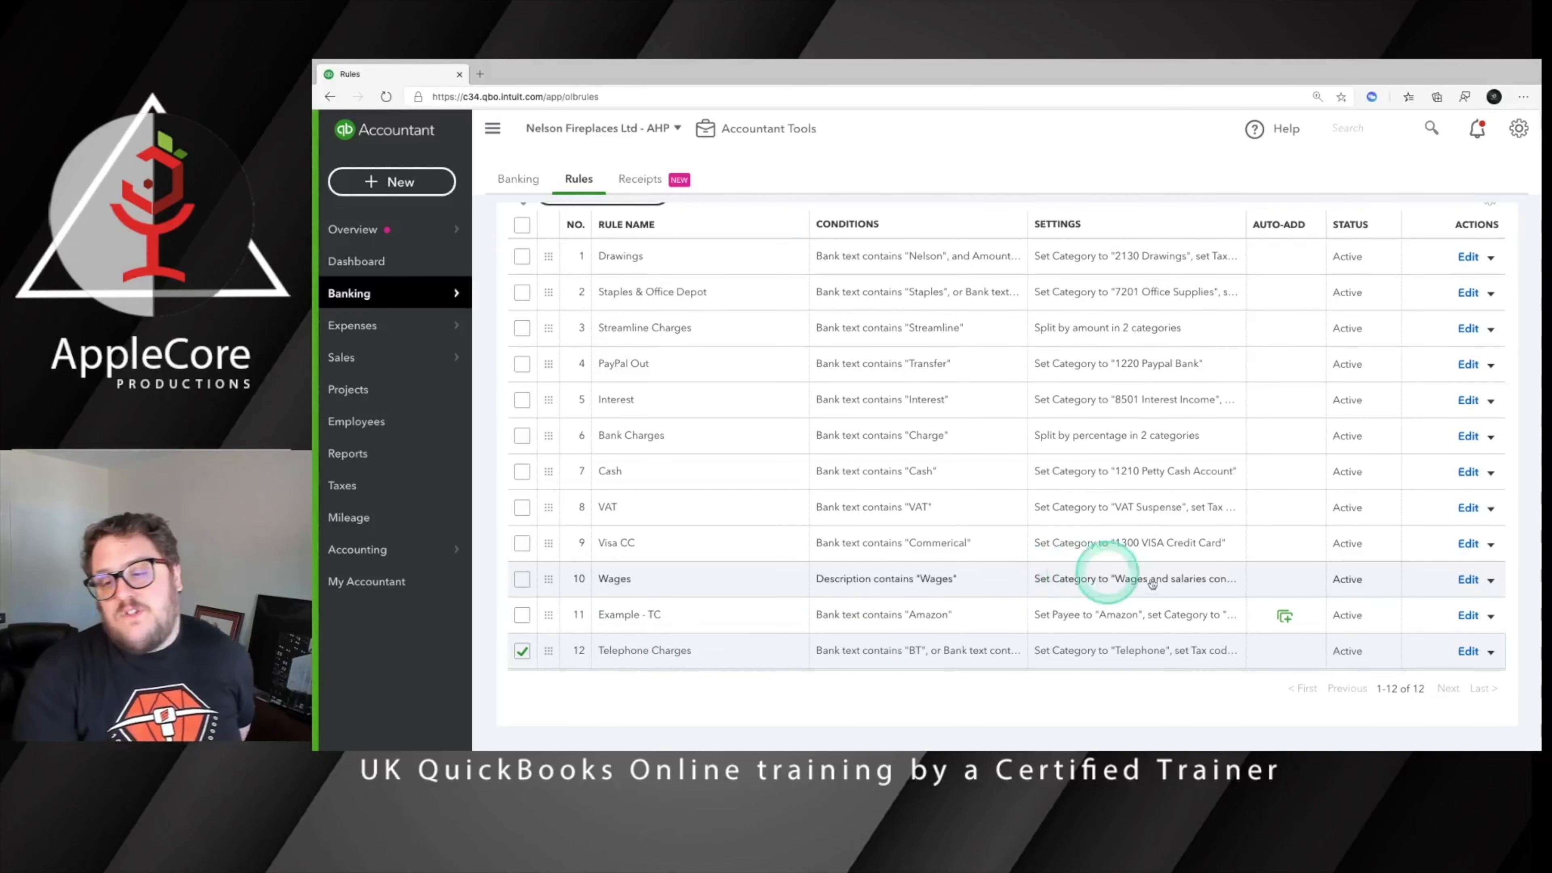
click(1467, 650)
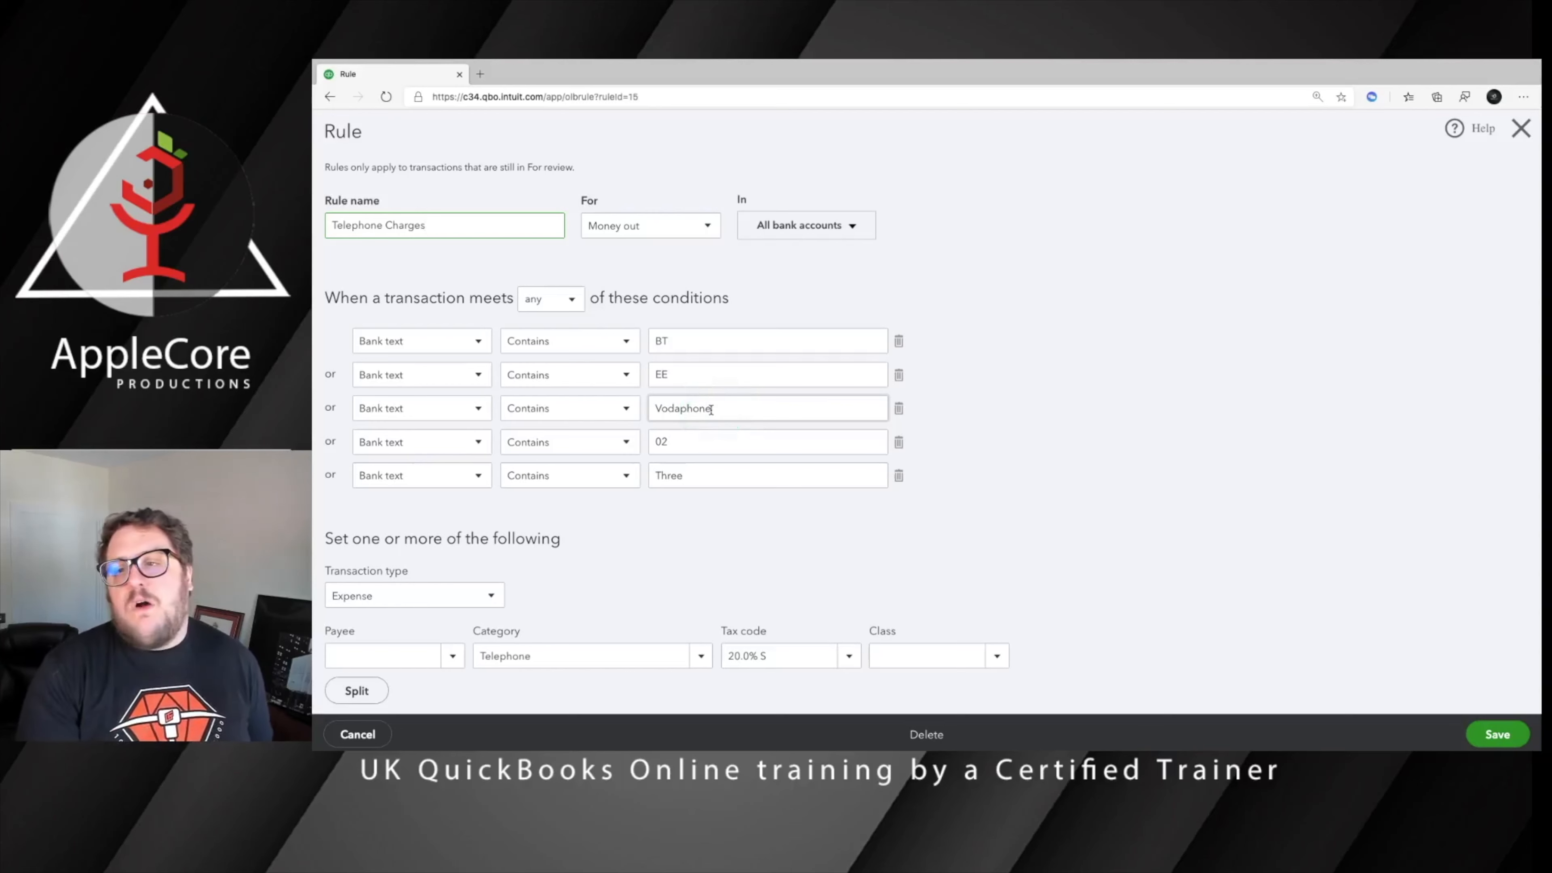
click(1521, 128)
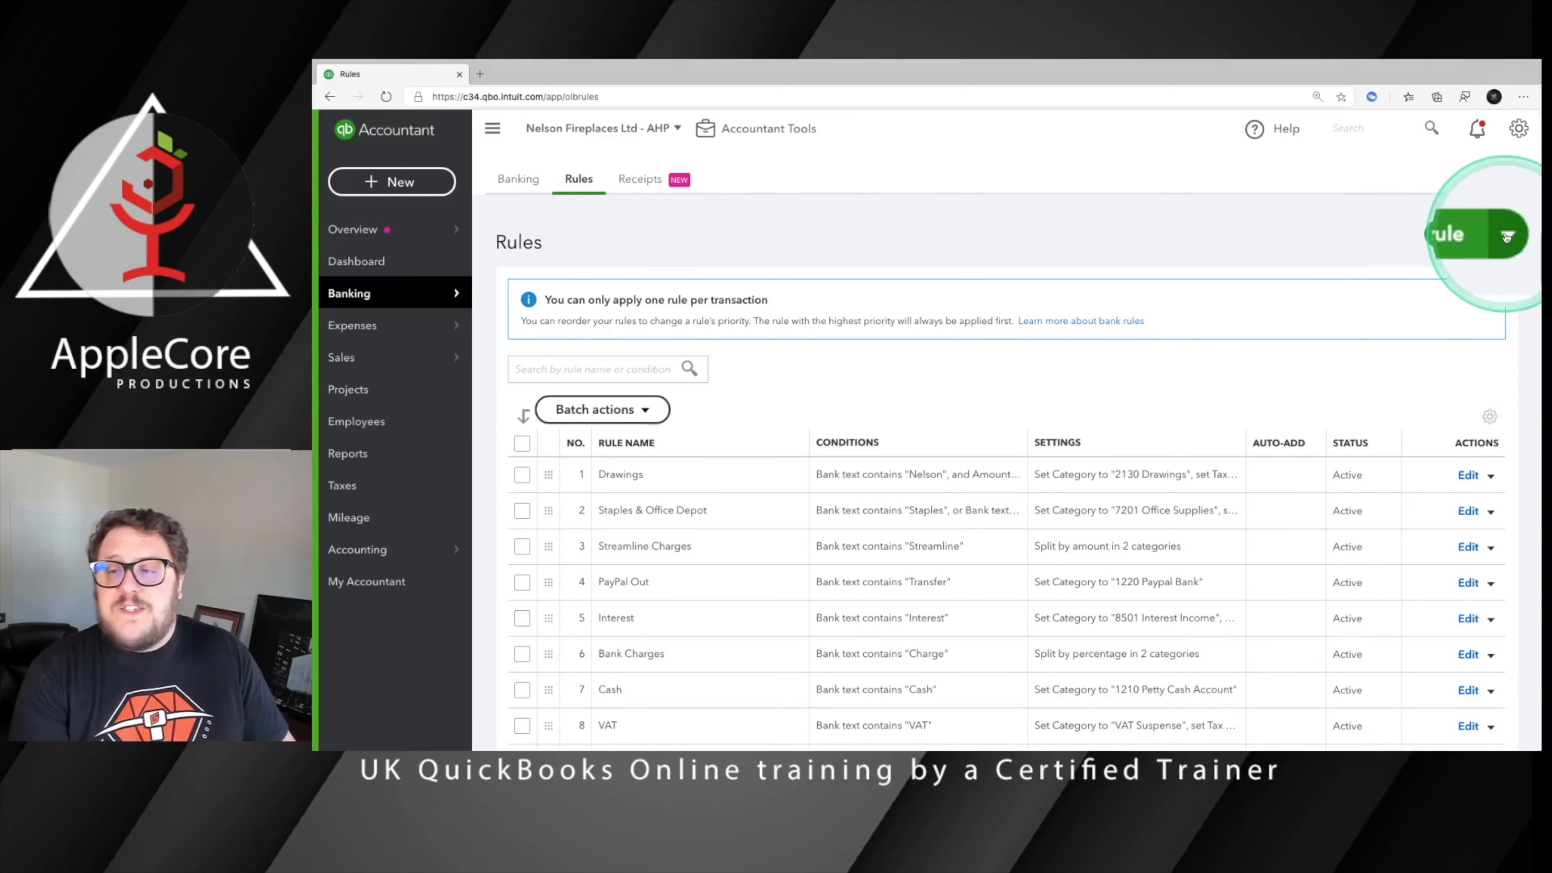
Show the options for exporting and importing rules and look through the complete rules list
right_click(1506, 237)
click(1507, 235)
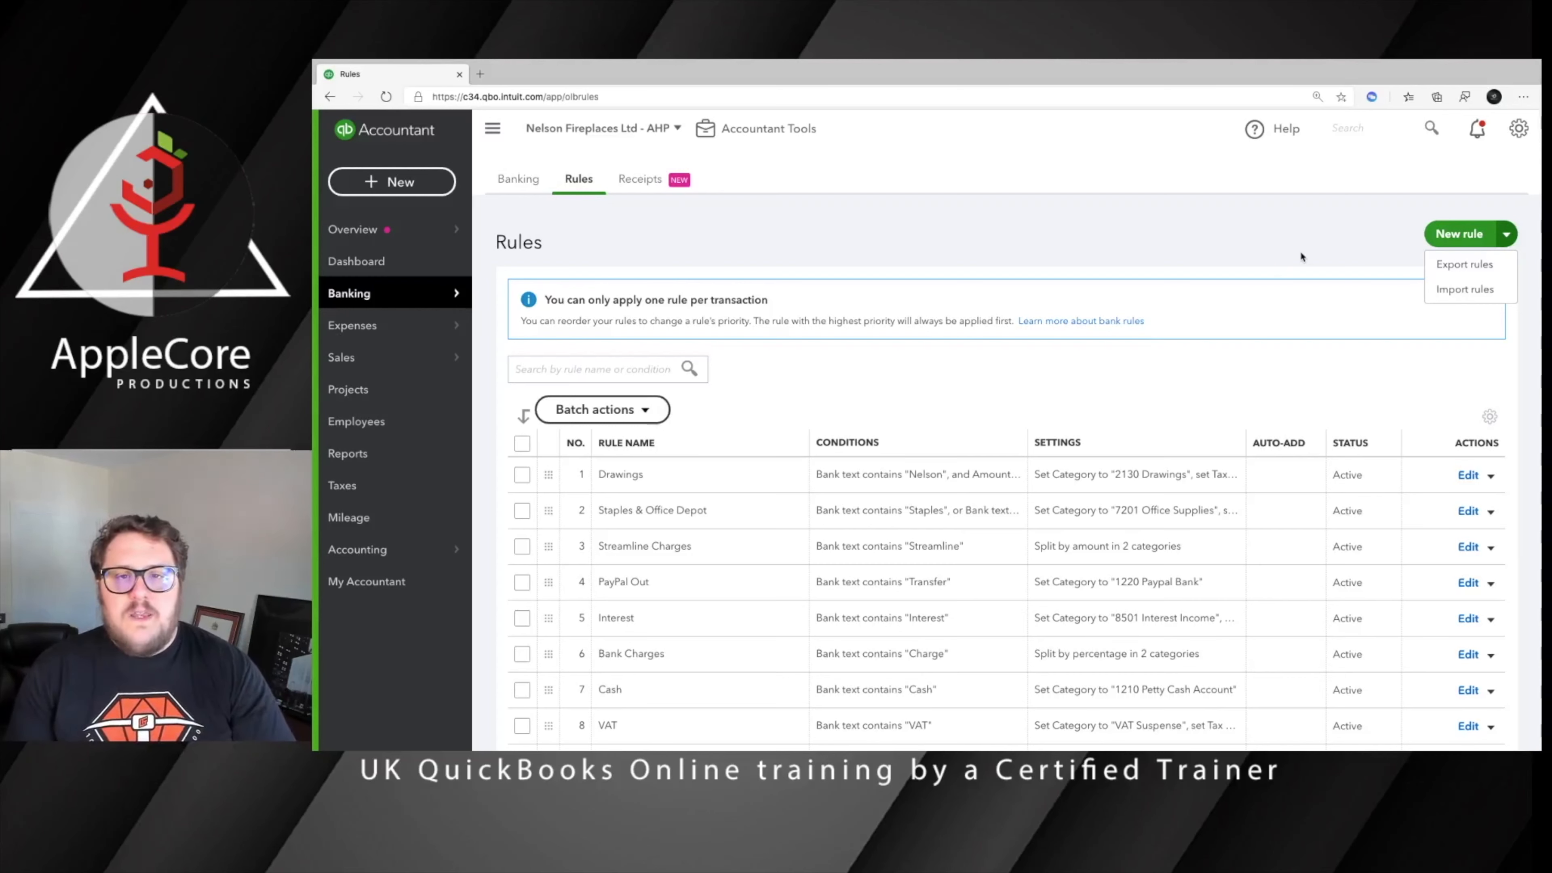
scroll(1039, 401, down, 4)
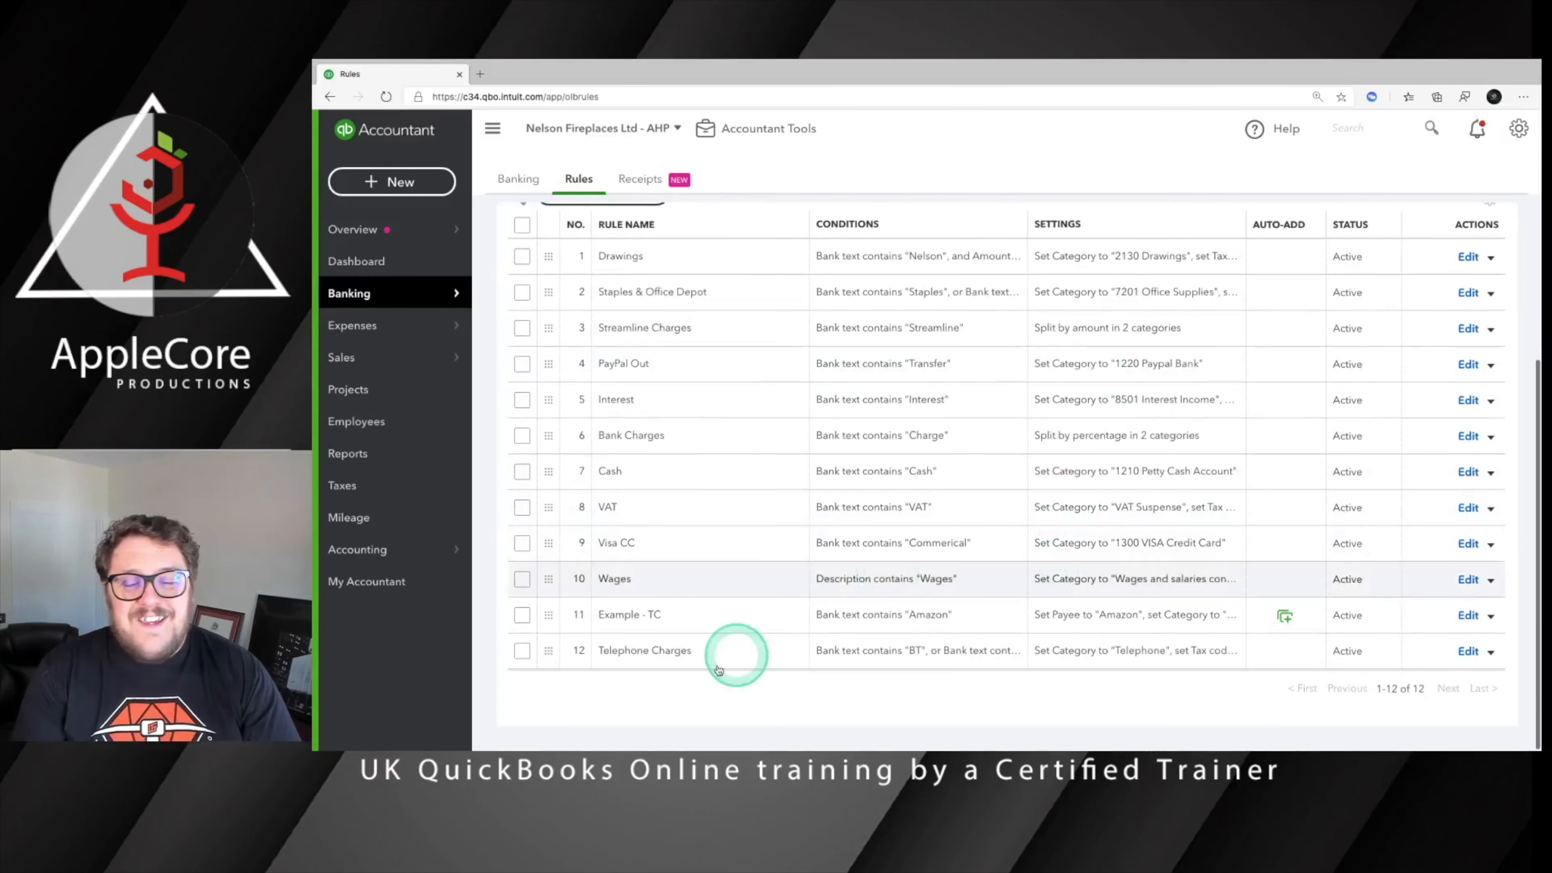
click(828, 656)
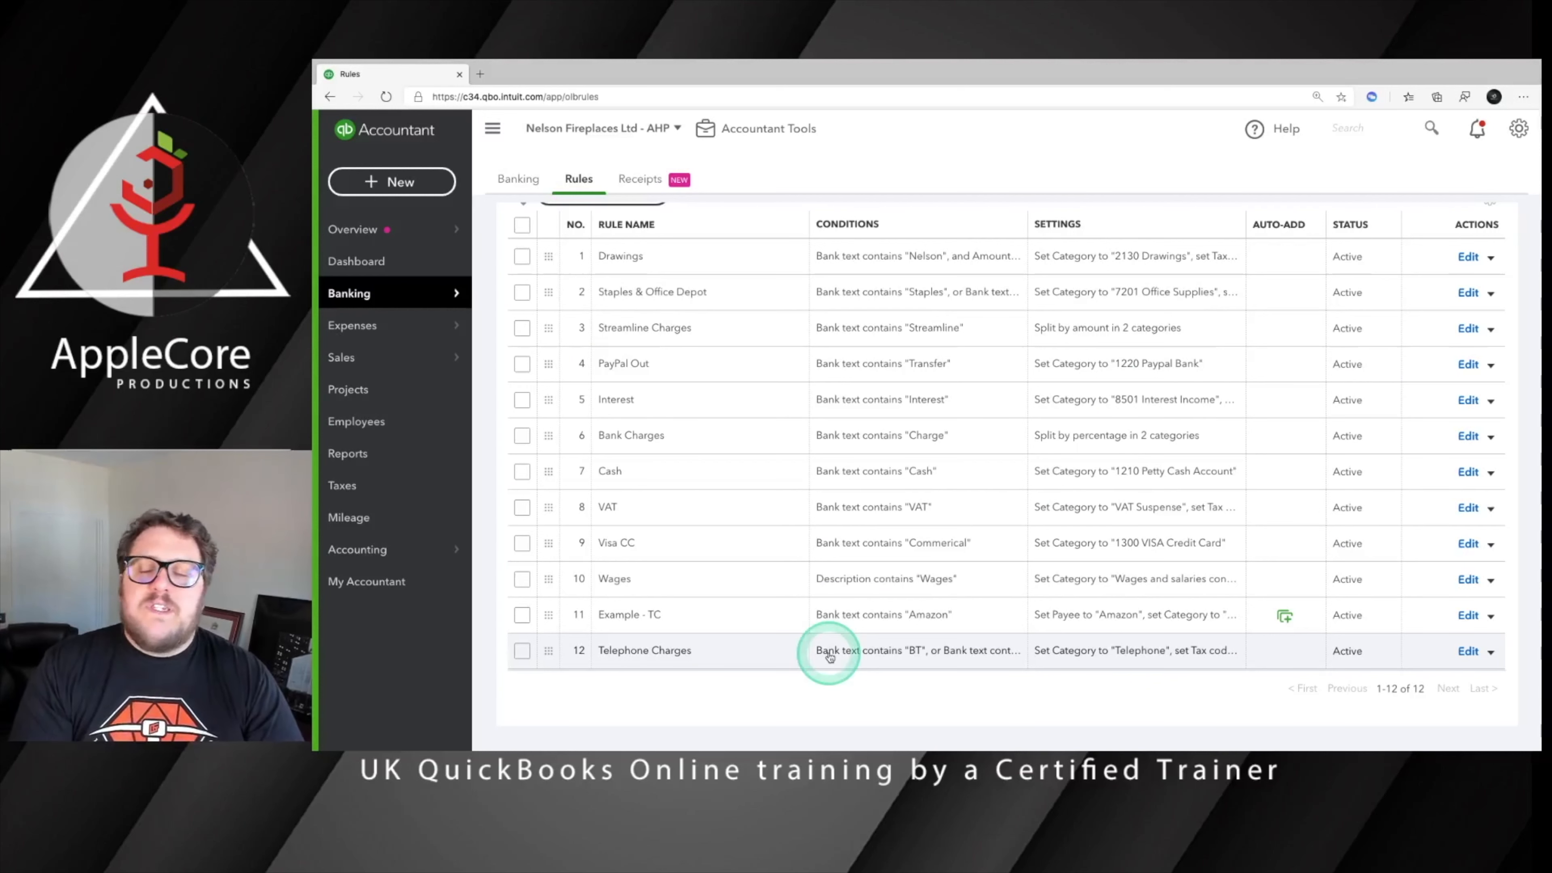